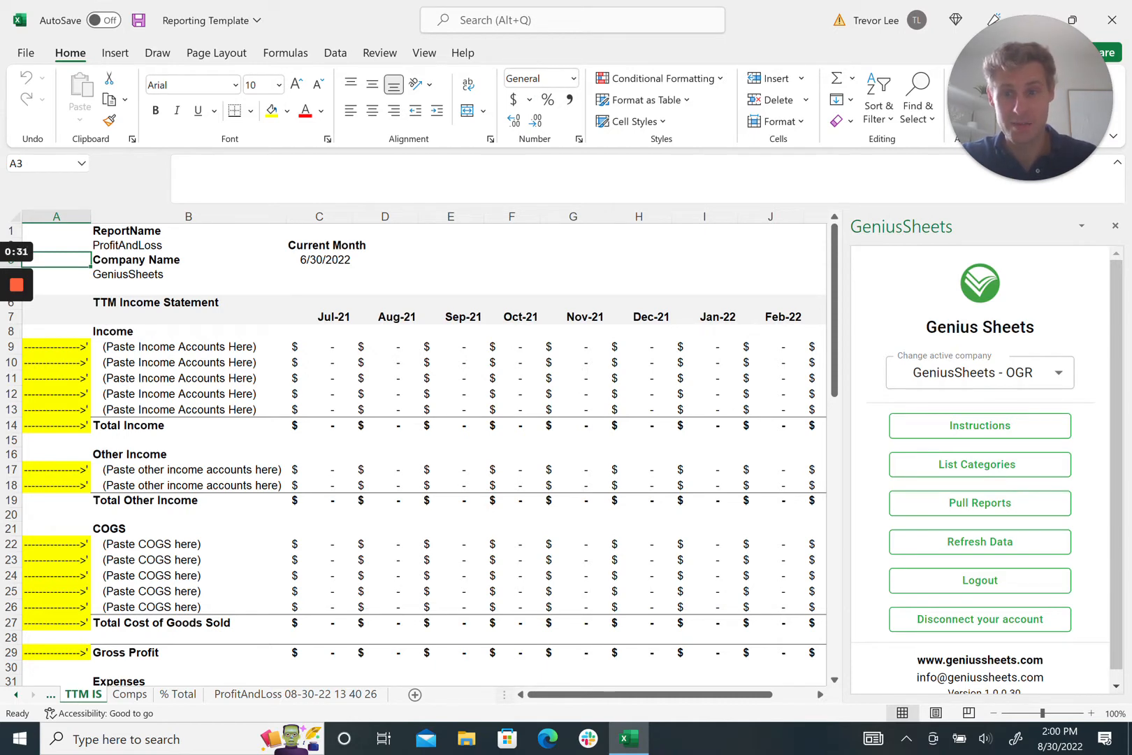
- Review the layouts of the TTM IS, Comps and % Total sheets, including the first income row's % Total formula
scroll(424, 448, "right", 4)
scroll(424, 448, "left", 5)
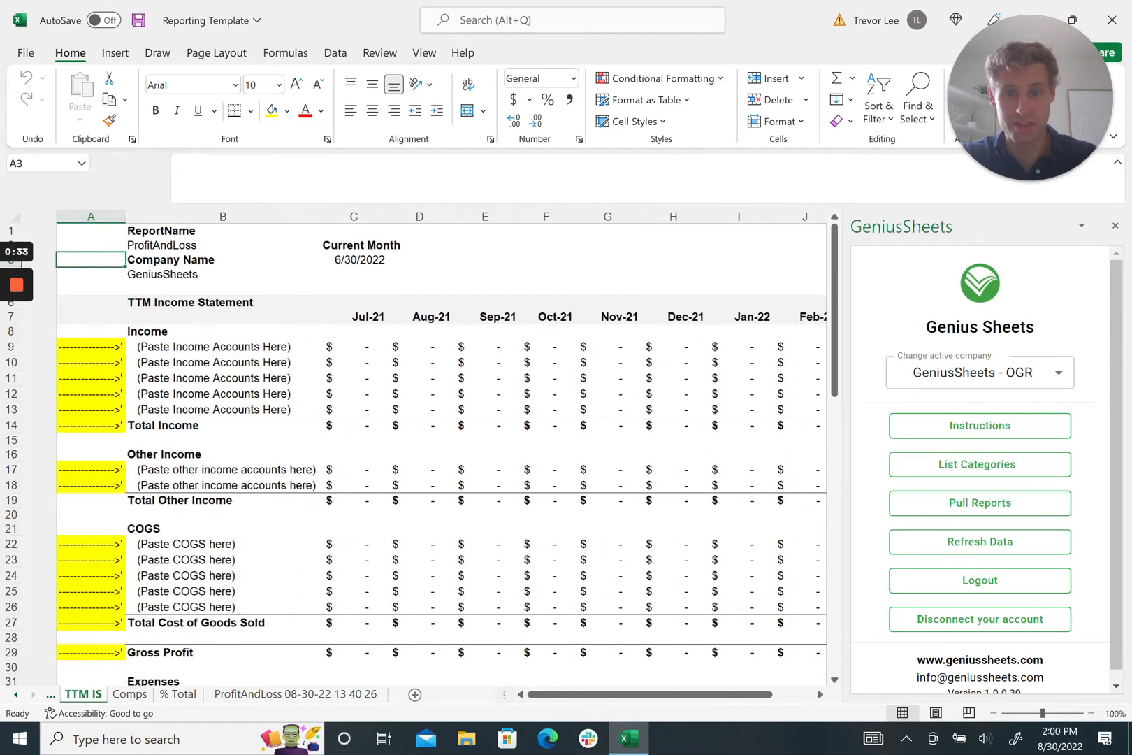
left_click(130, 694)
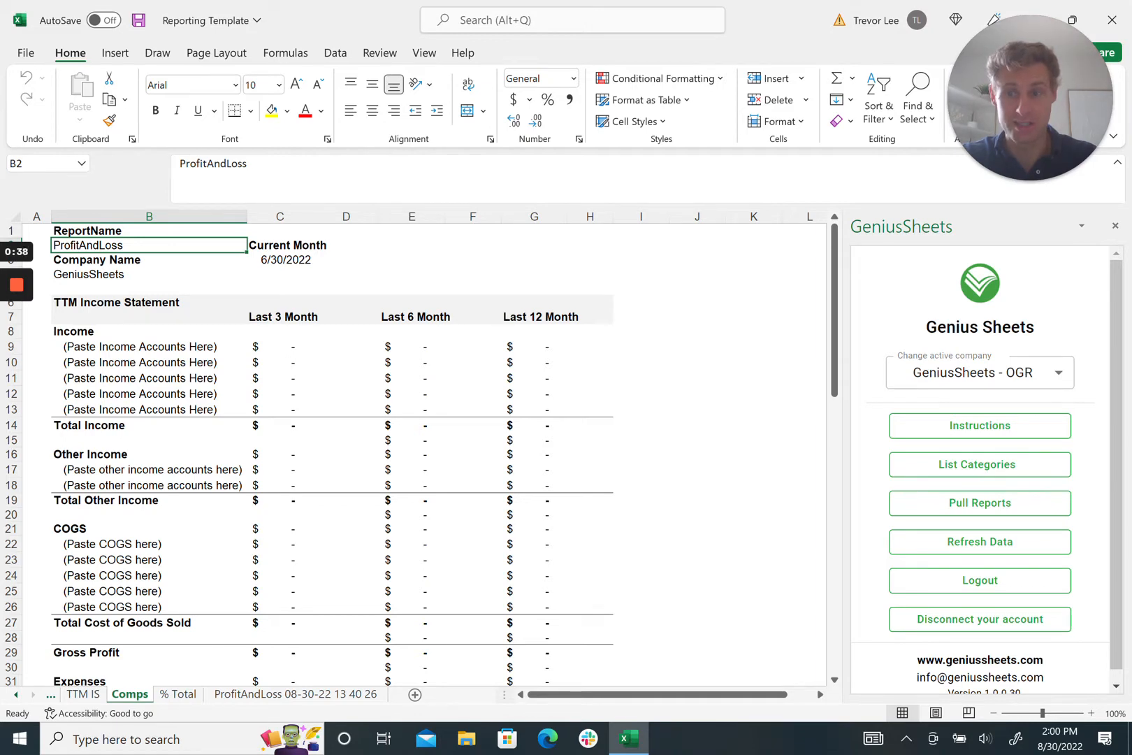
left_click(178, 694)
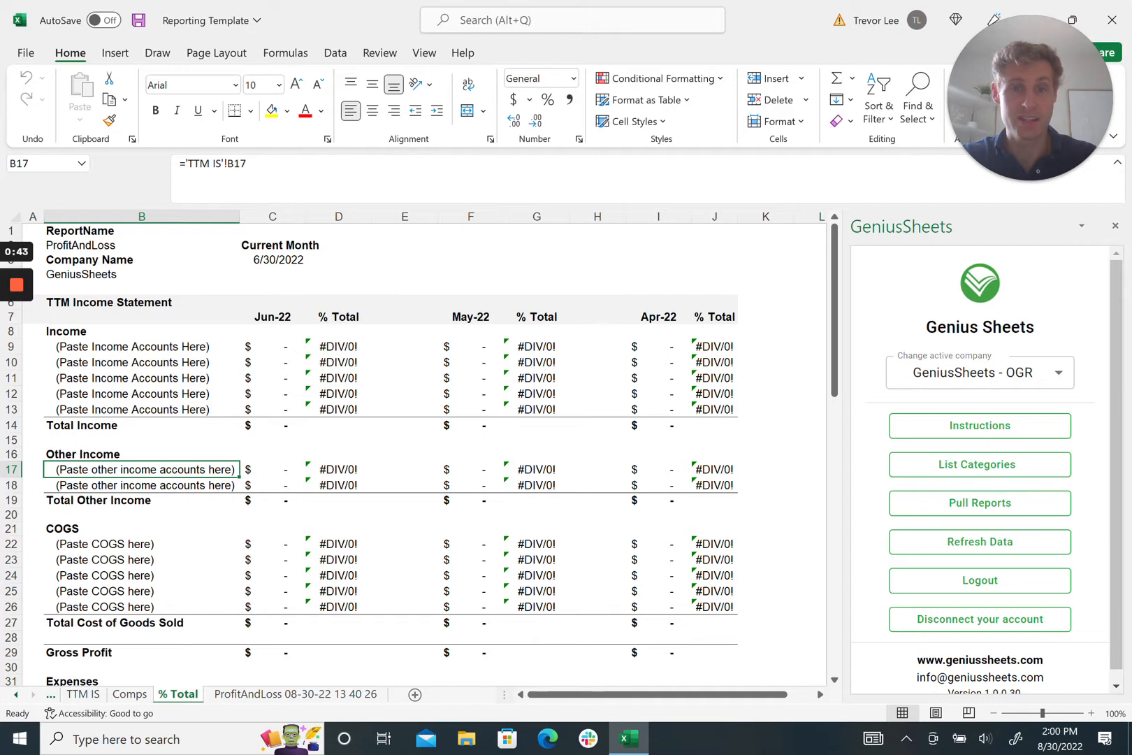
scroll(392, 454, "down", 2)
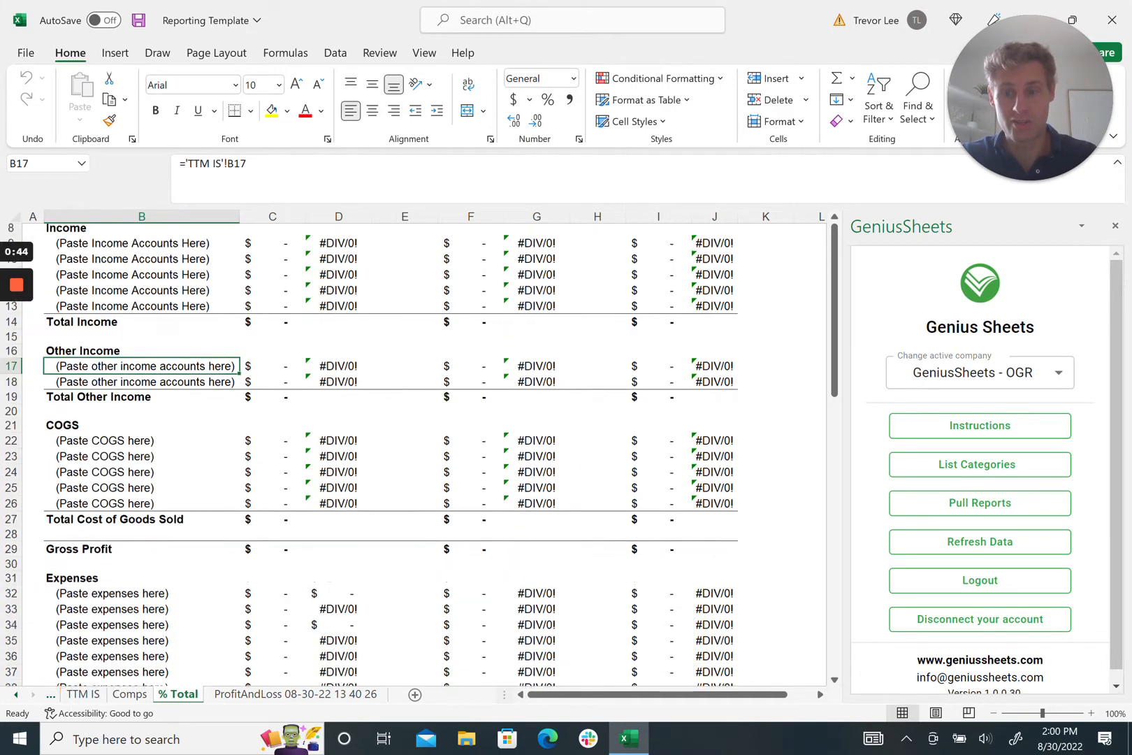
scroll(392, 454, "up", 1)
scroll(392, 454, "down", 1)
scroll(392, 455, "up", 3)
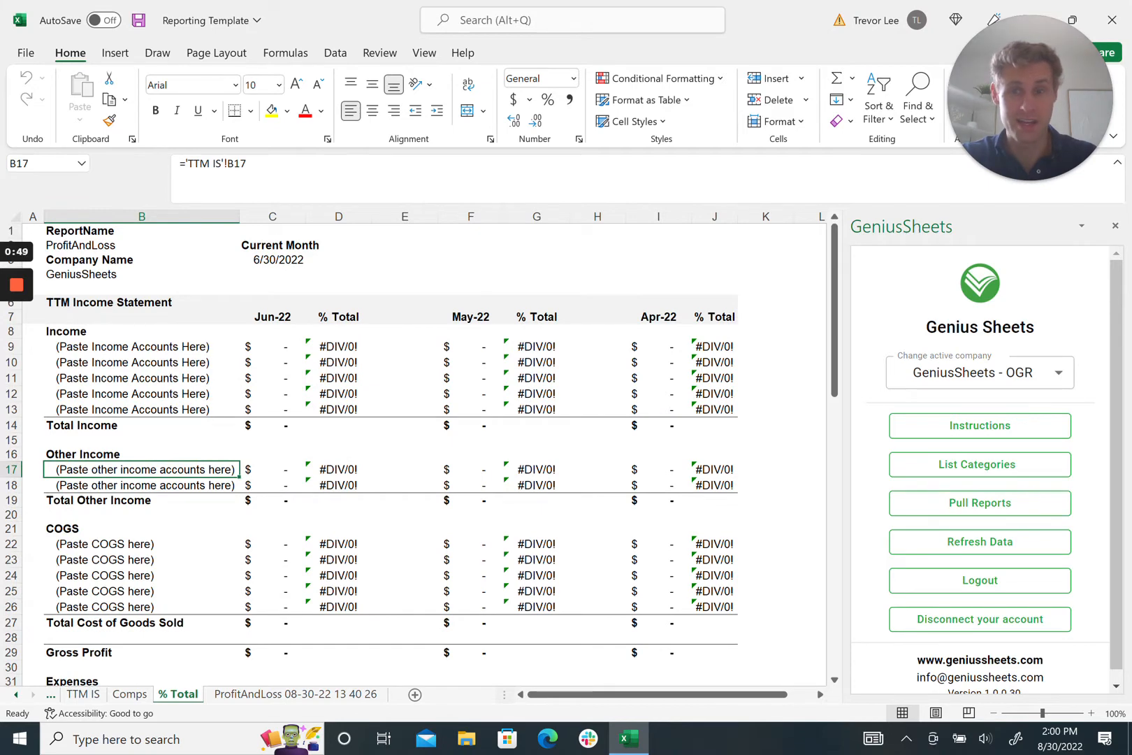
left_click(336, 350)
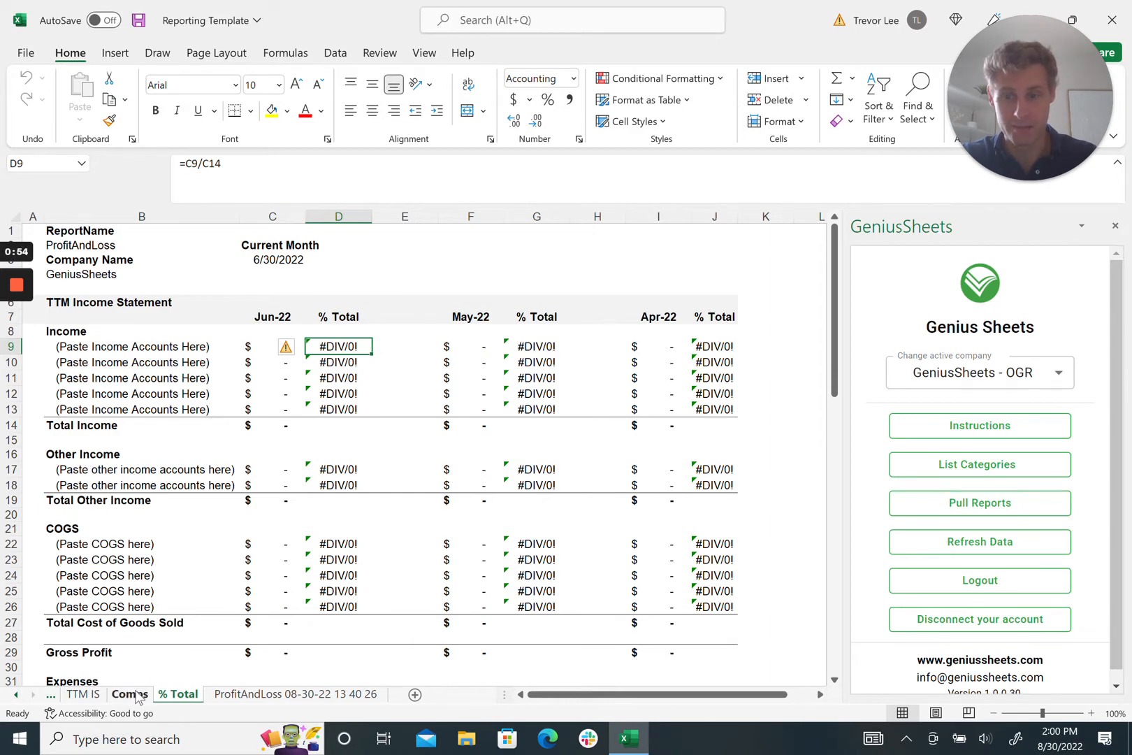
- Examine the Current Month date on the TTM IS sheet and the EOMONTH formulas behind its first two month headers
left_click(83, 694)
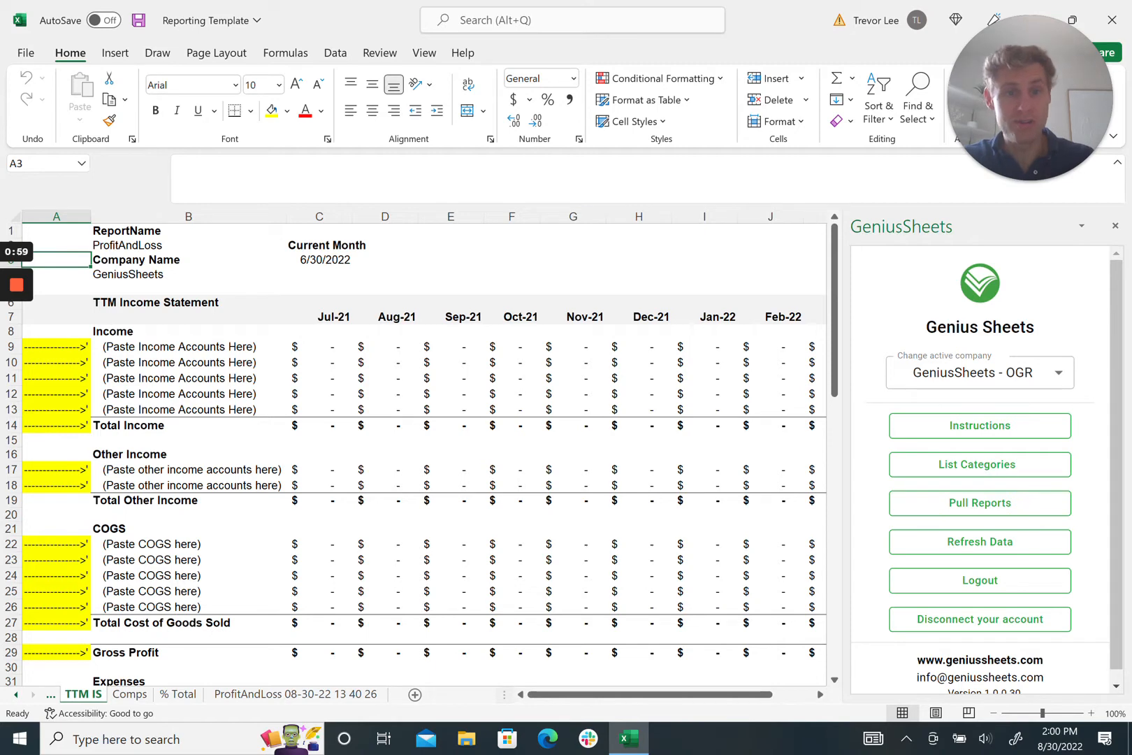
left_click(319, 260)
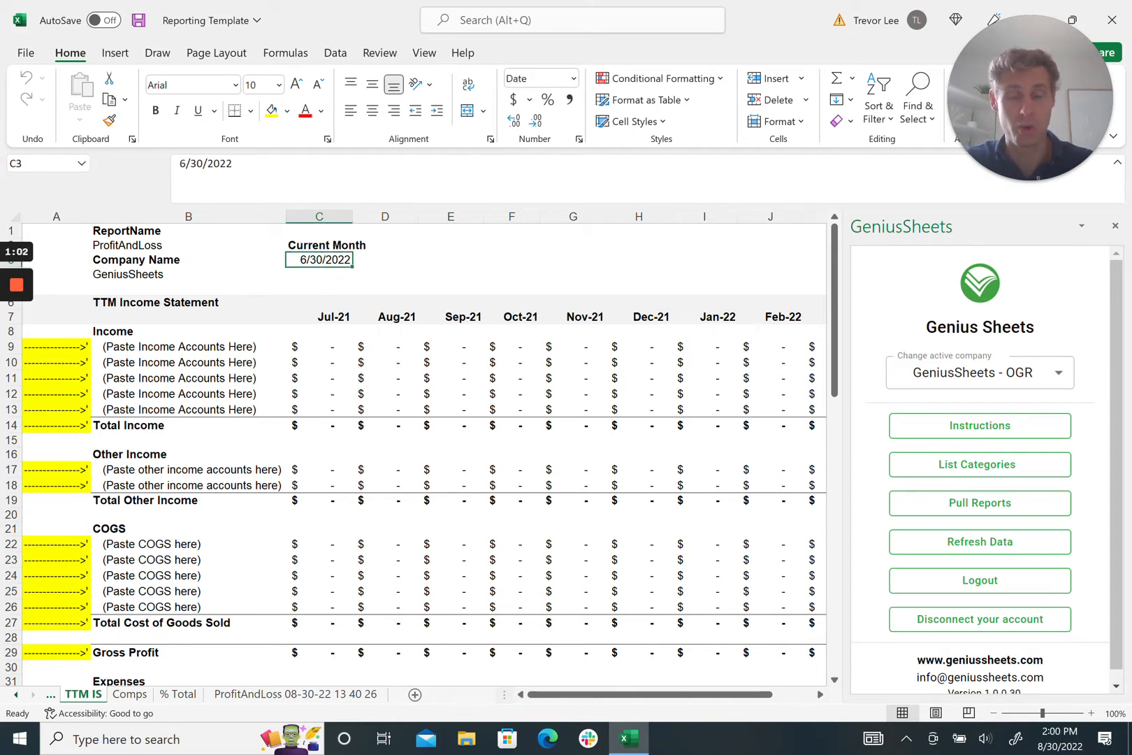
left_click(383, 316)
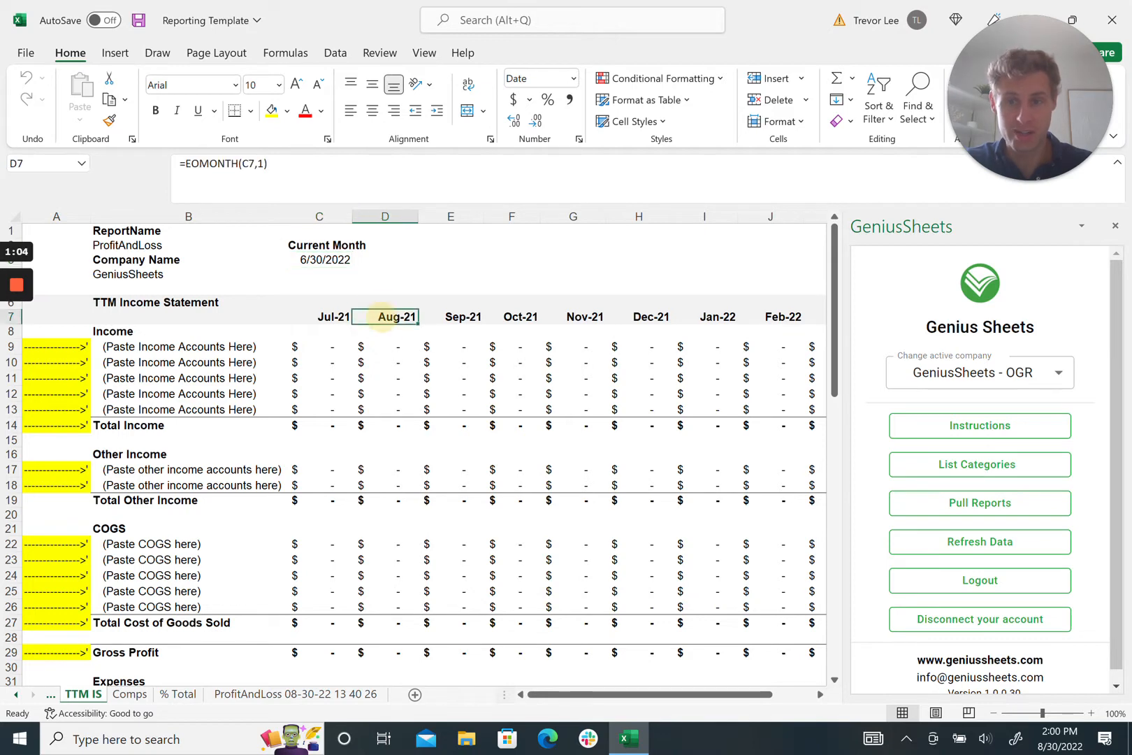
left_click(286, 171)
key("Escape")
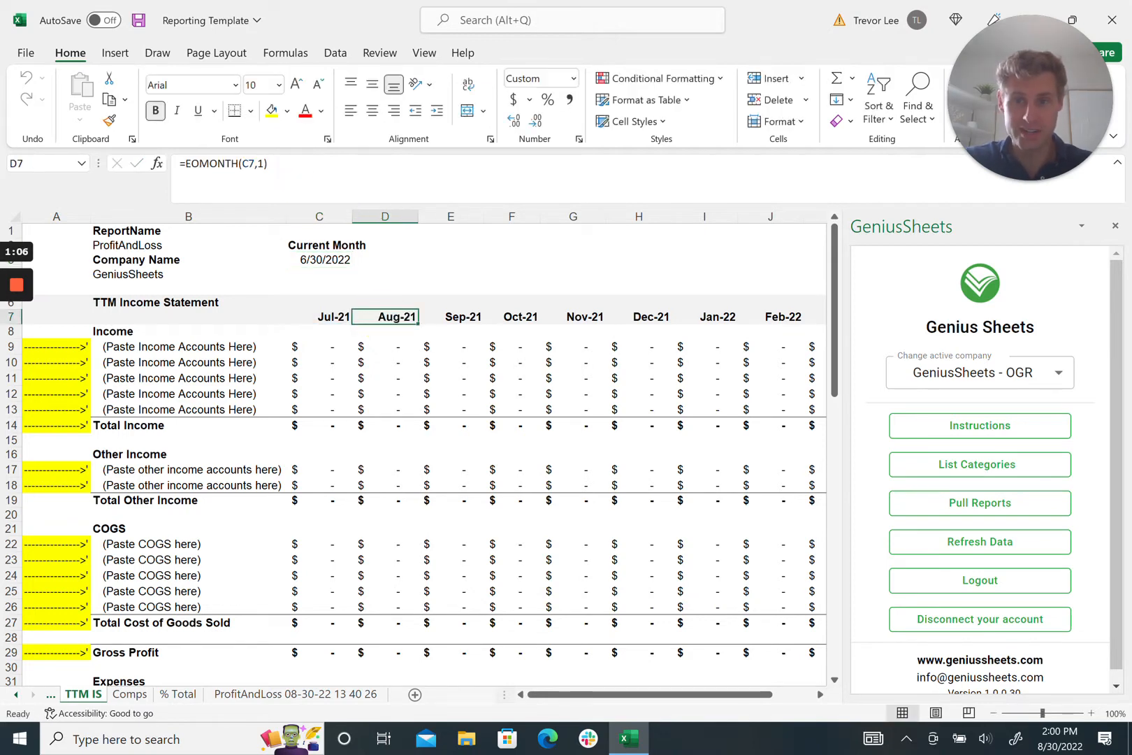
left_click(328, 317)
left_click(315, 183)
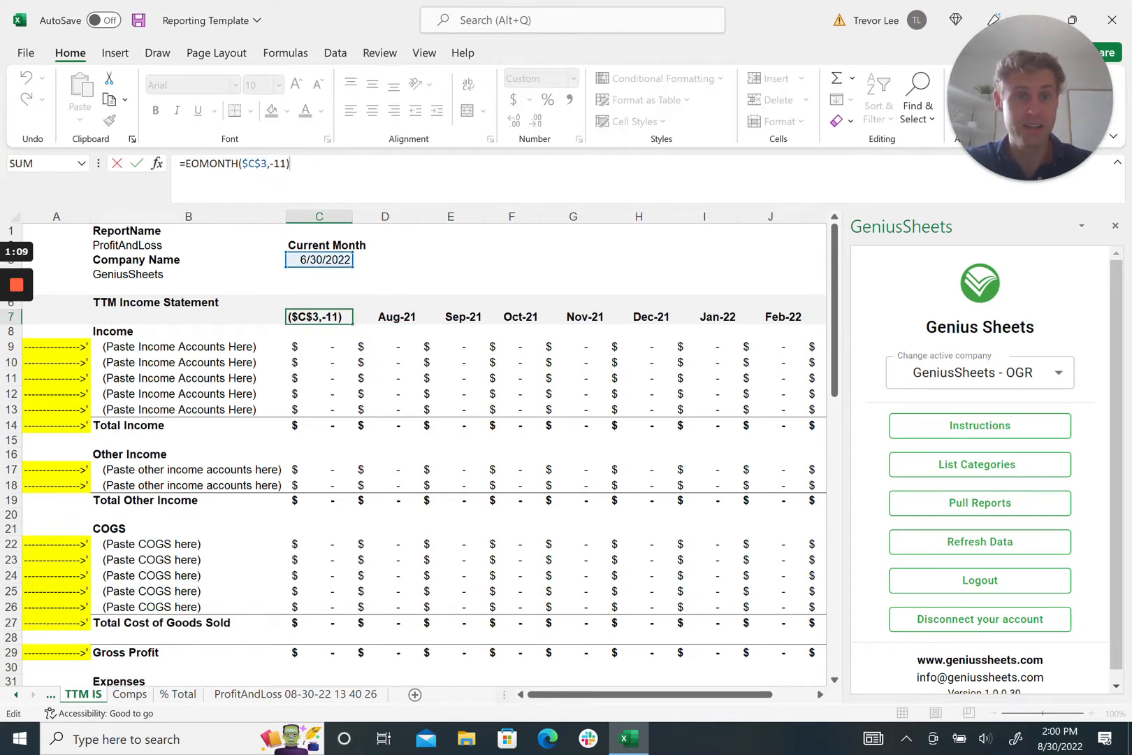
key("Escape")
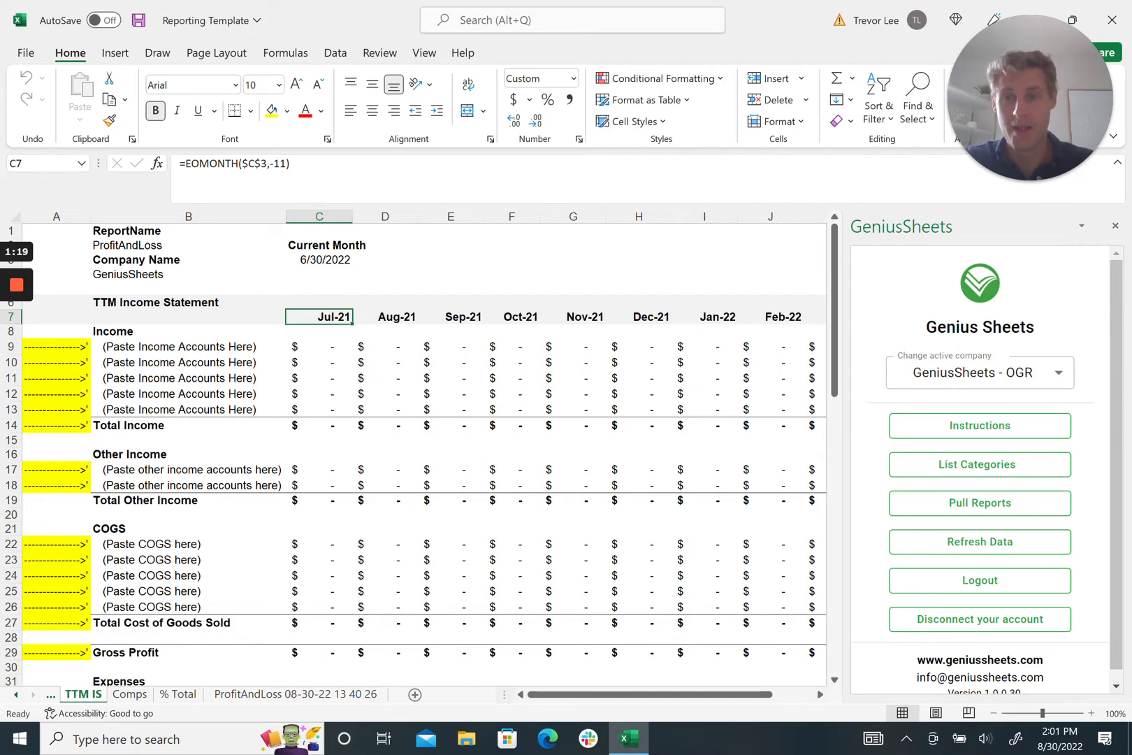
left_click(300, 694)
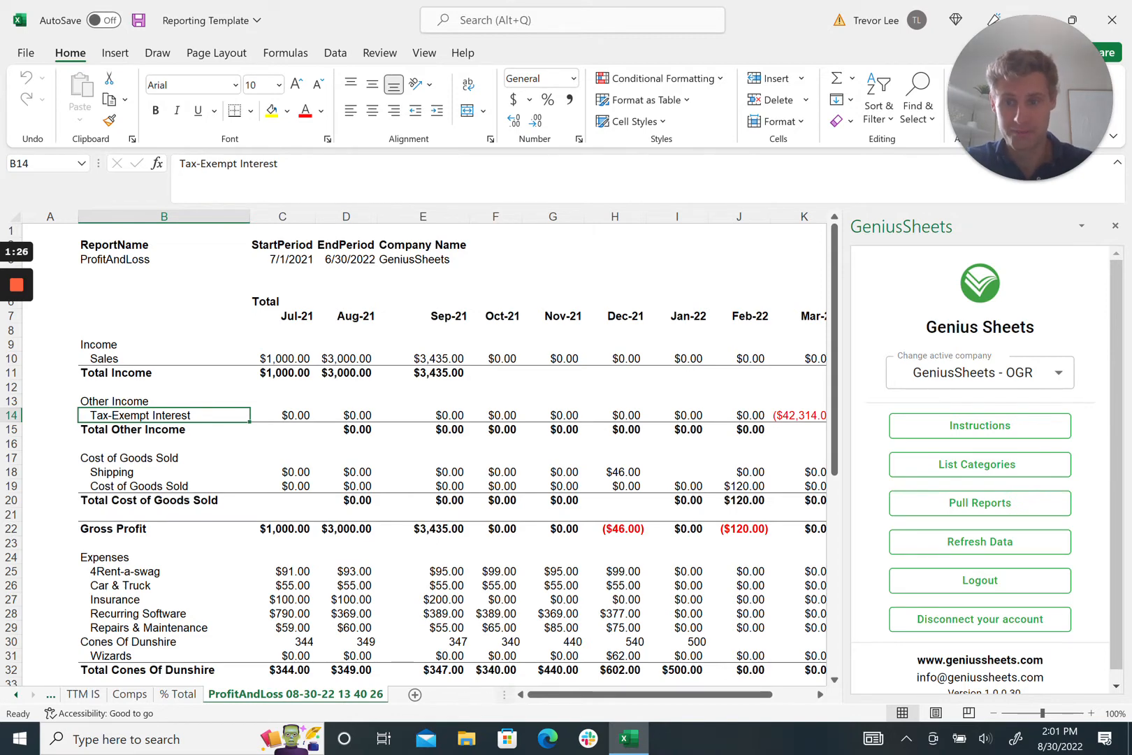
key("Up")
key("Up")
key("Up")
key("Up")
key("ctrl+c")
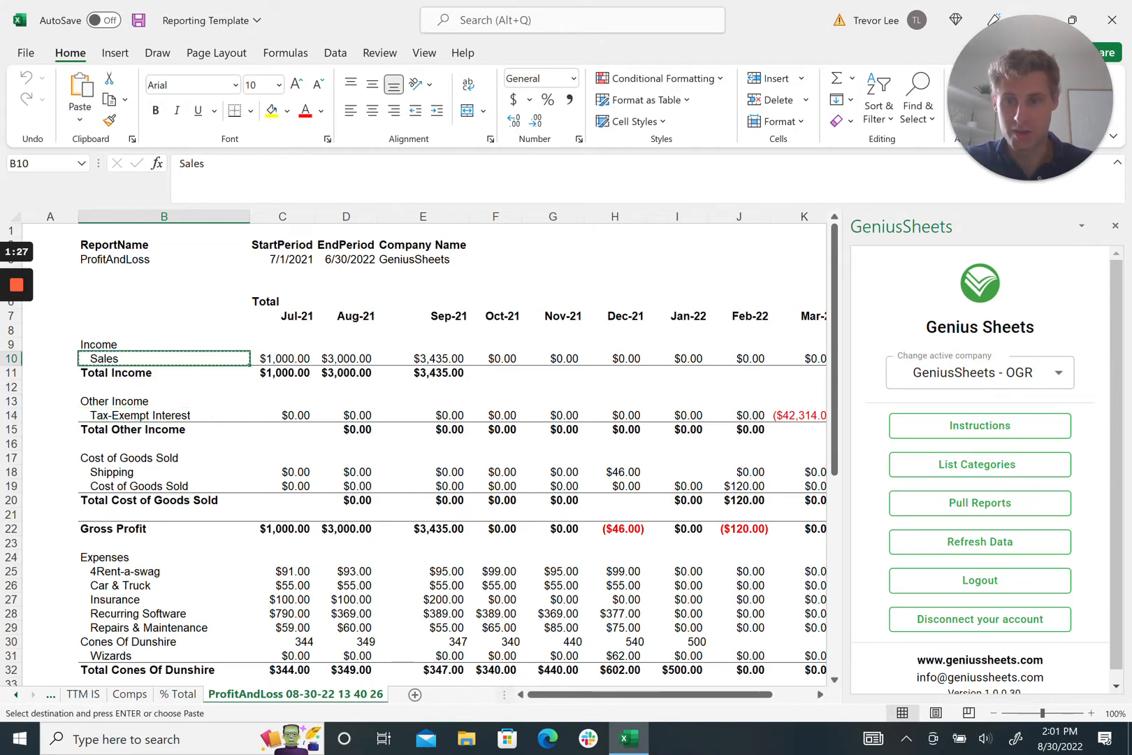
left_click(83, 694)
left_click(192, 346)
key("Return")
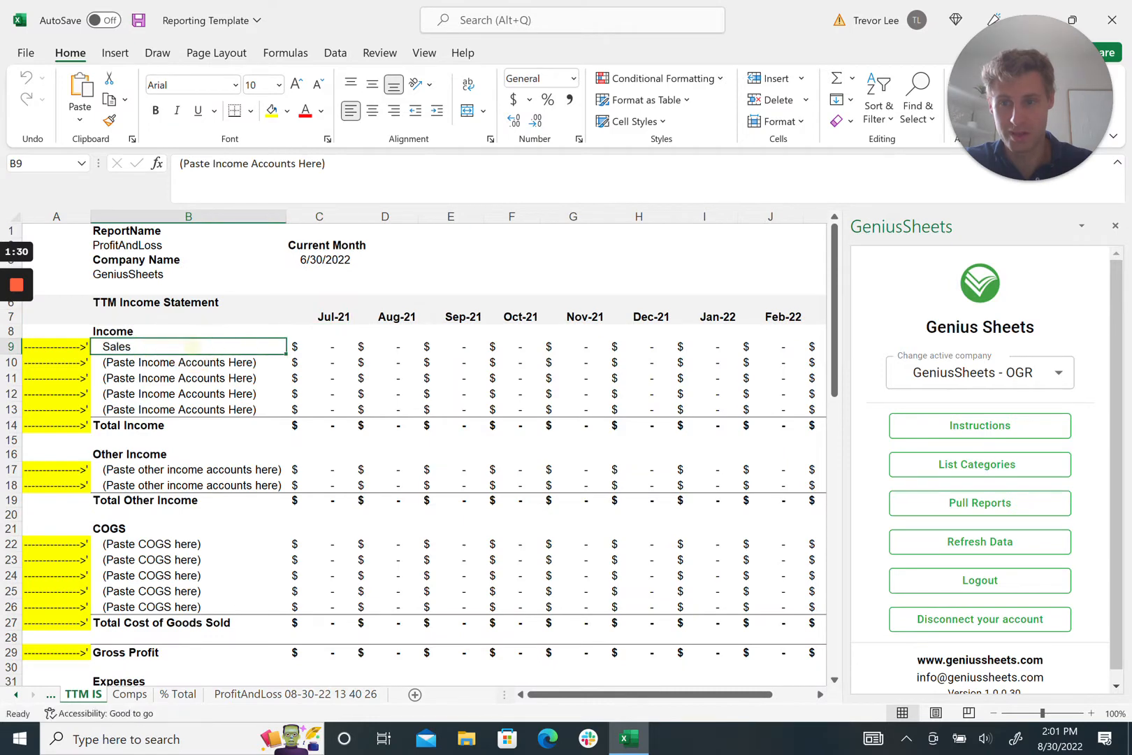
key("ctrl+v")
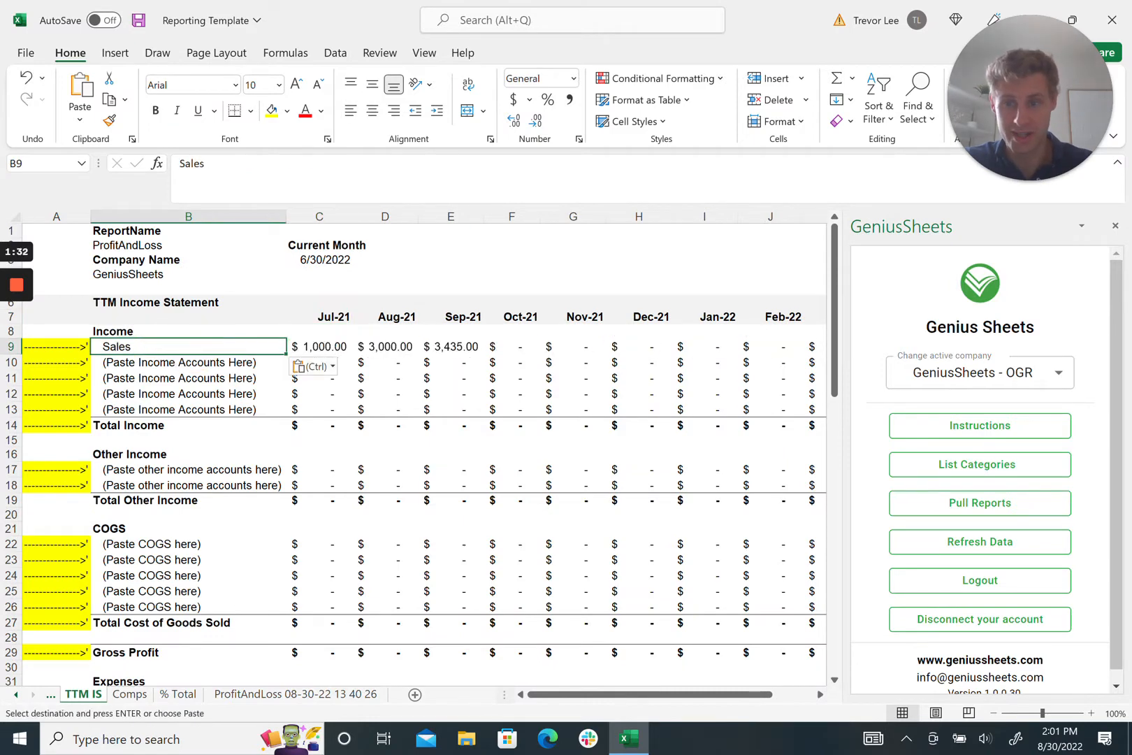
- Copy the Tax-Exempt Interest account name from the ProfitAndLoss report sheet into the first Other Income row, B17, of TTM IS
left_click(273, 696)
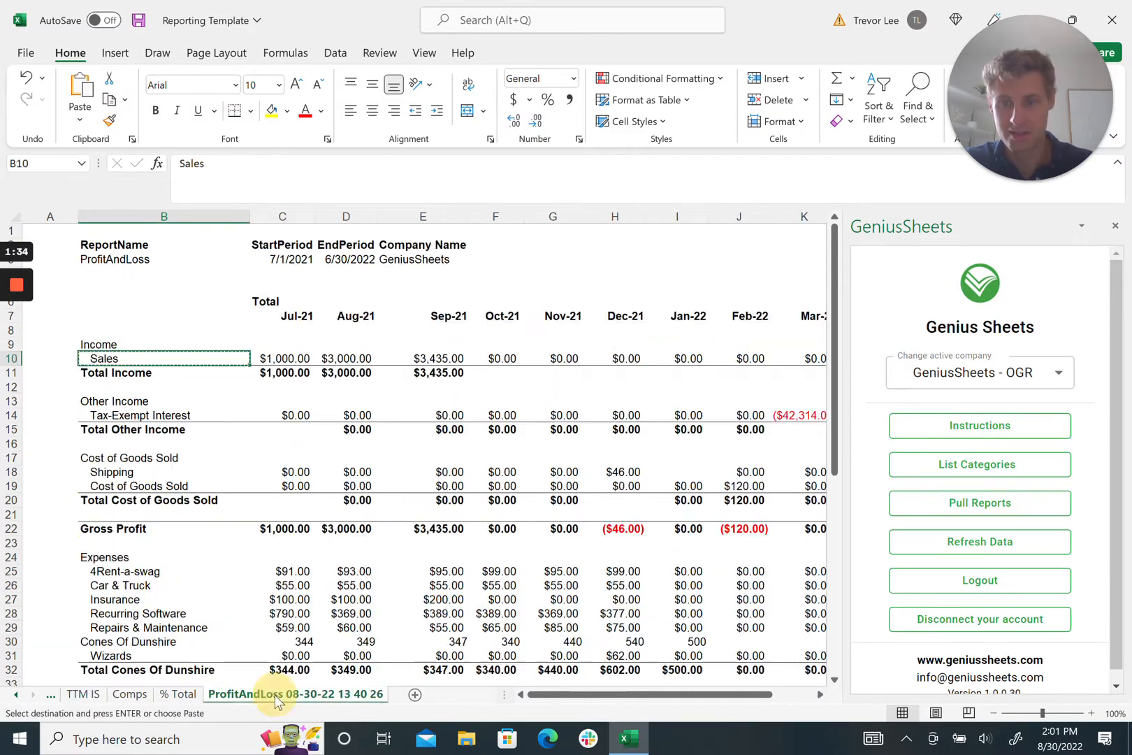
left_click(150, 417)
key("ctrl+c")
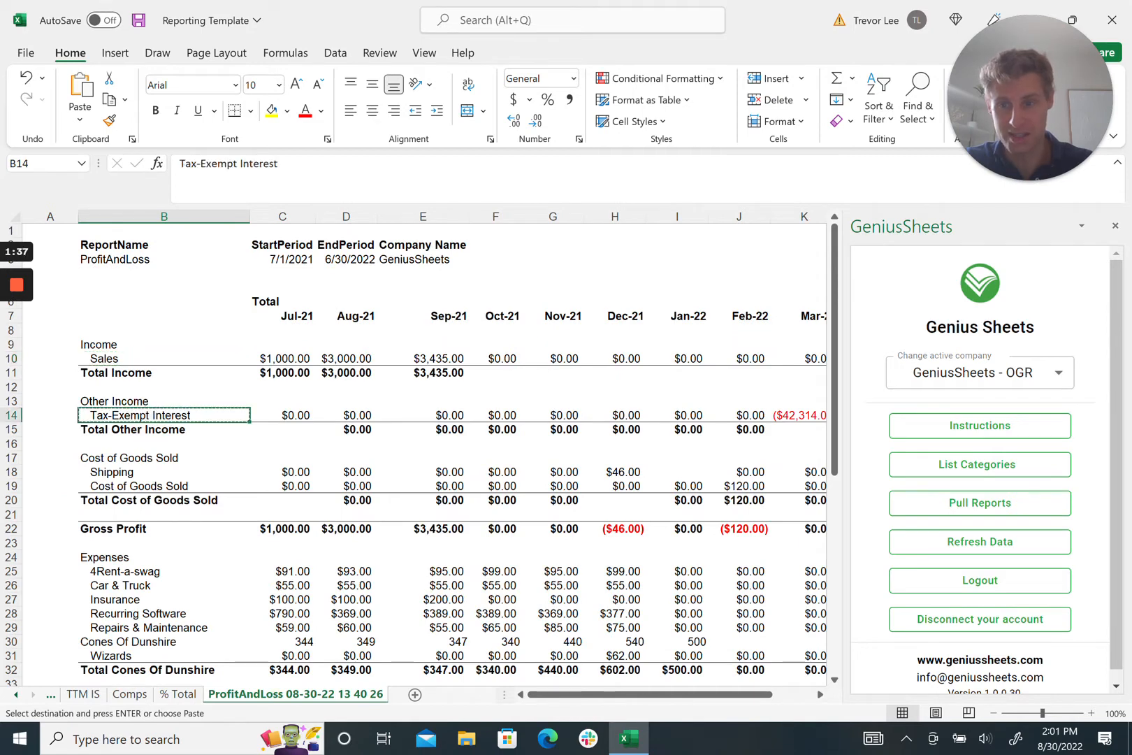
left_click(83, 694)
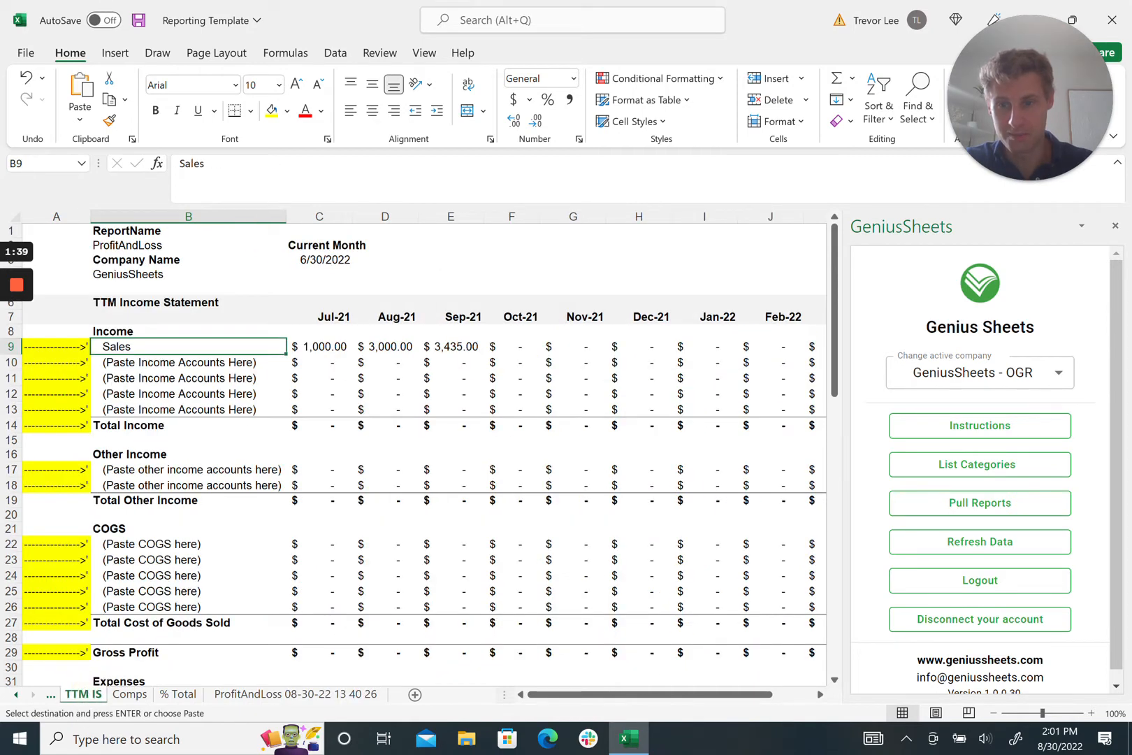
left_click(188, 469)
key("ctrl+v")
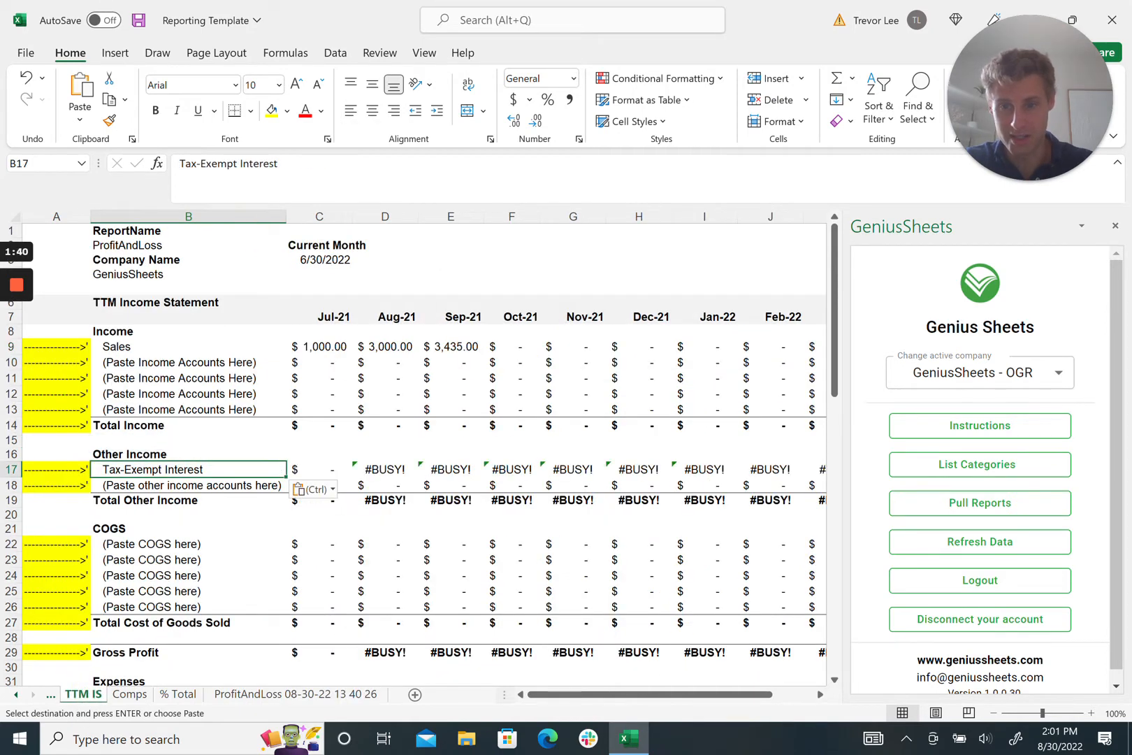
- Delete the four unused income placeholder rows, 10 to 13, below Sales on the TTM IS sheet
left_click(188, 363)
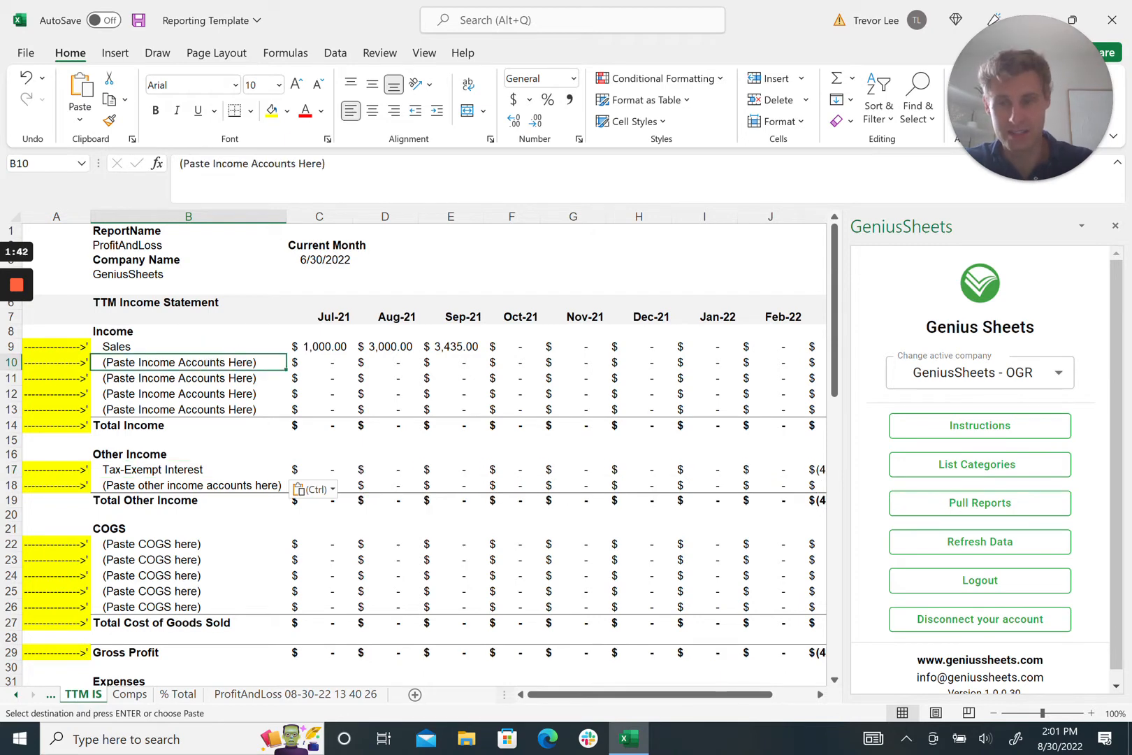
key("ctrl")
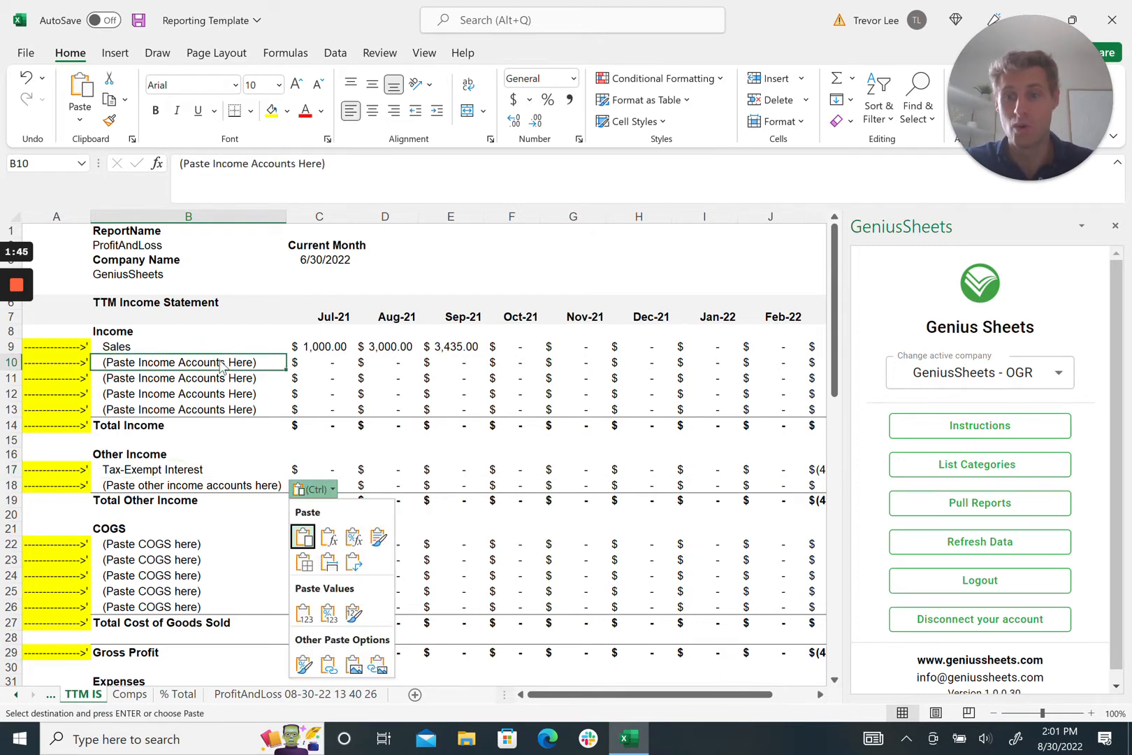
key("Down")
key("Escape")
key("shift+Down")
key("shift+Down")
key("shift+Down")
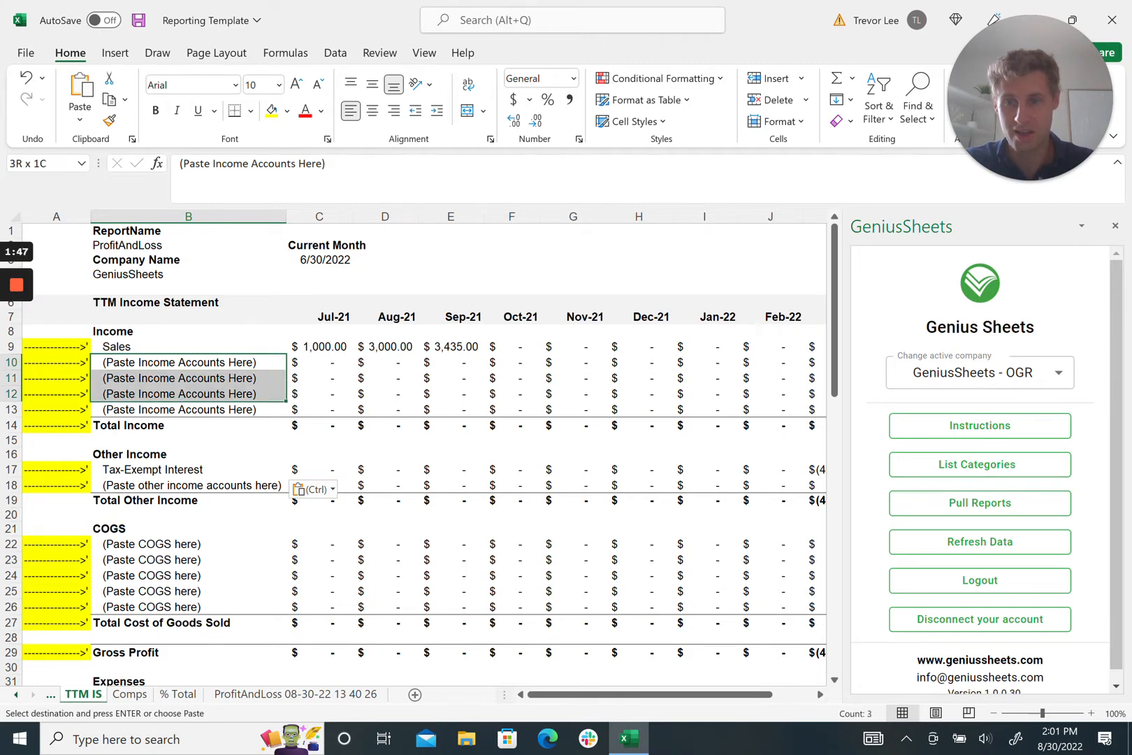
key("h")
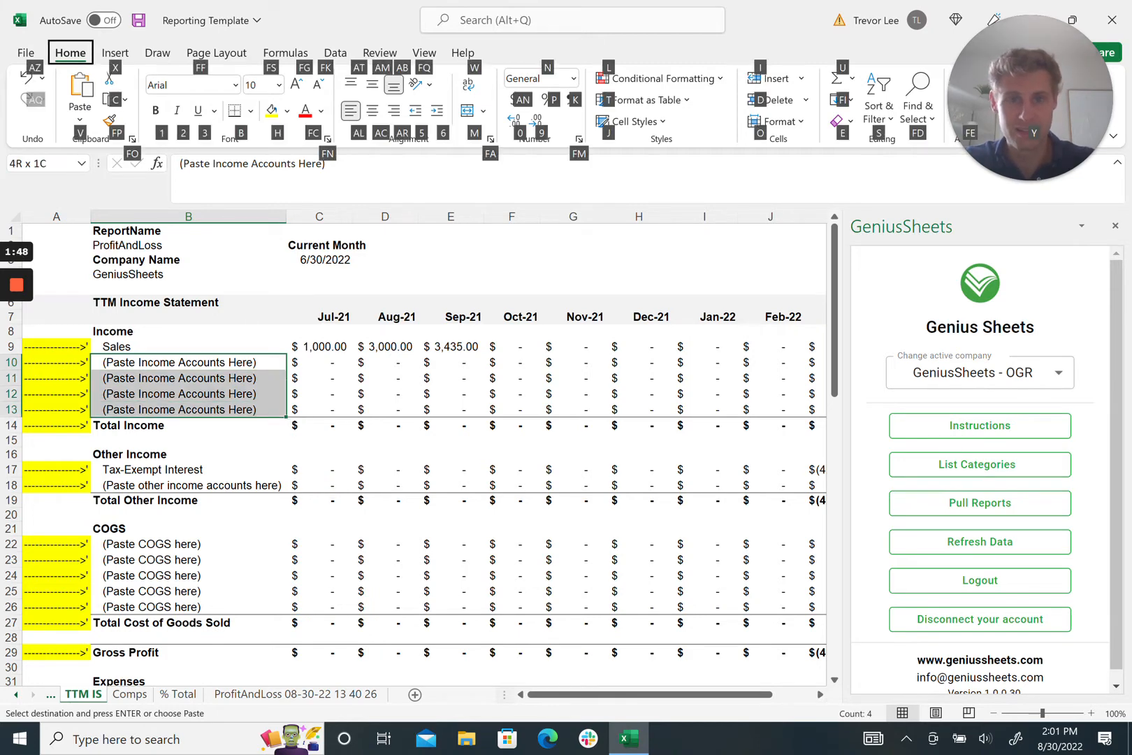
key("d")
key("r")
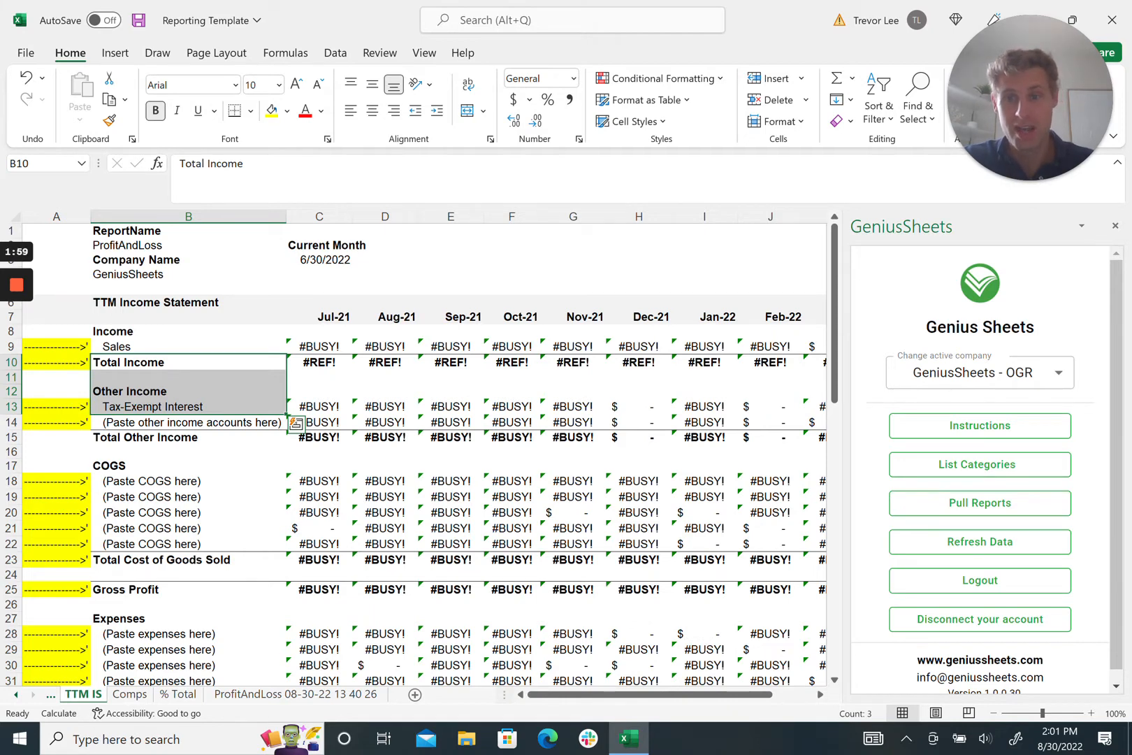
- Delete the unused Other Income placeholder row 14 below Tax-Exempt Interest
left_click(188, 346)
left_click(188, 362)
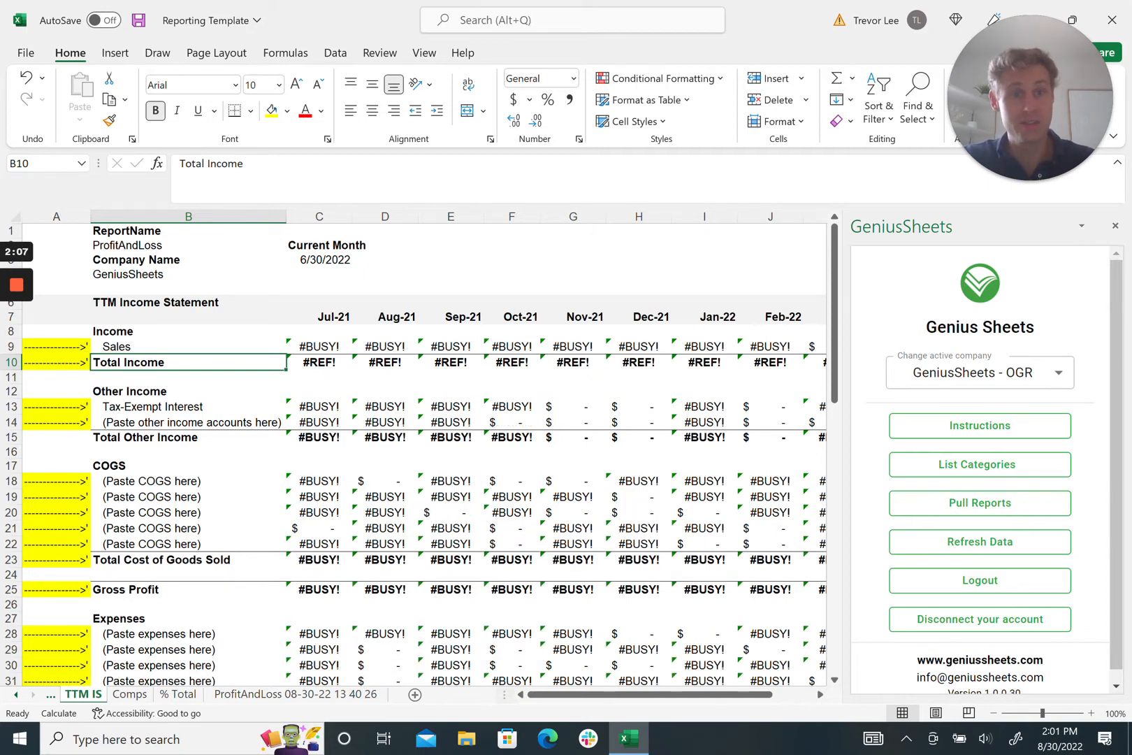
key("Down")
key("Down")
key("Down")
key("Down")
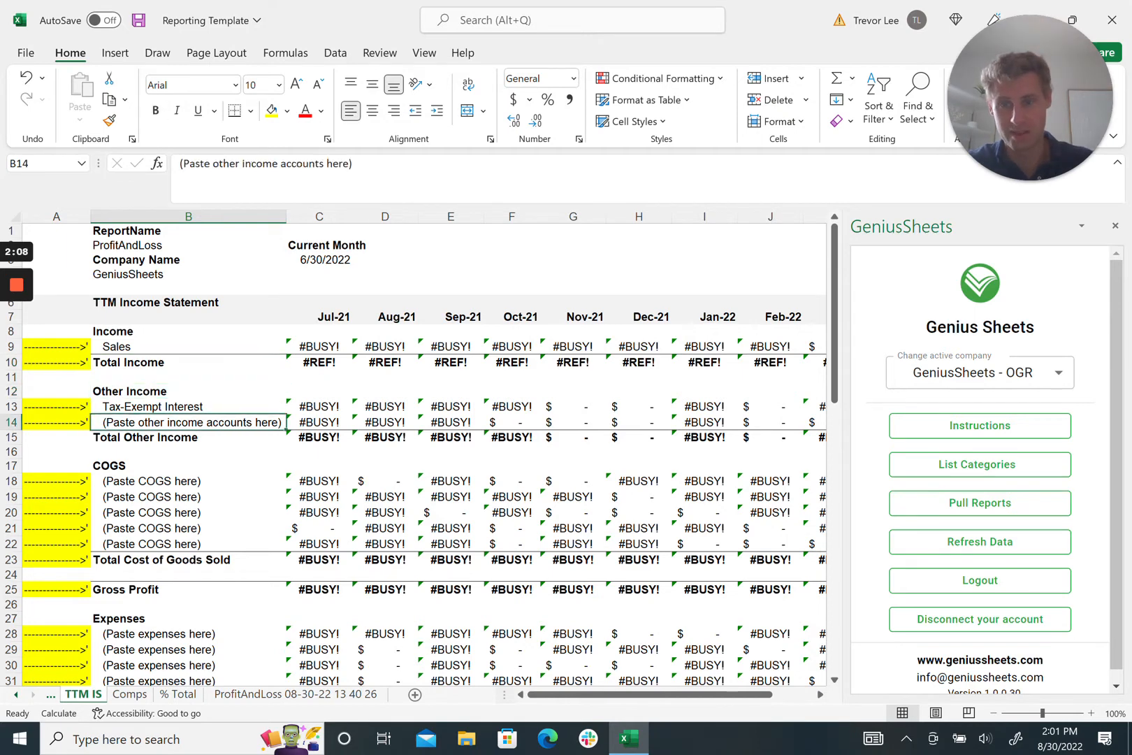
key("alt")
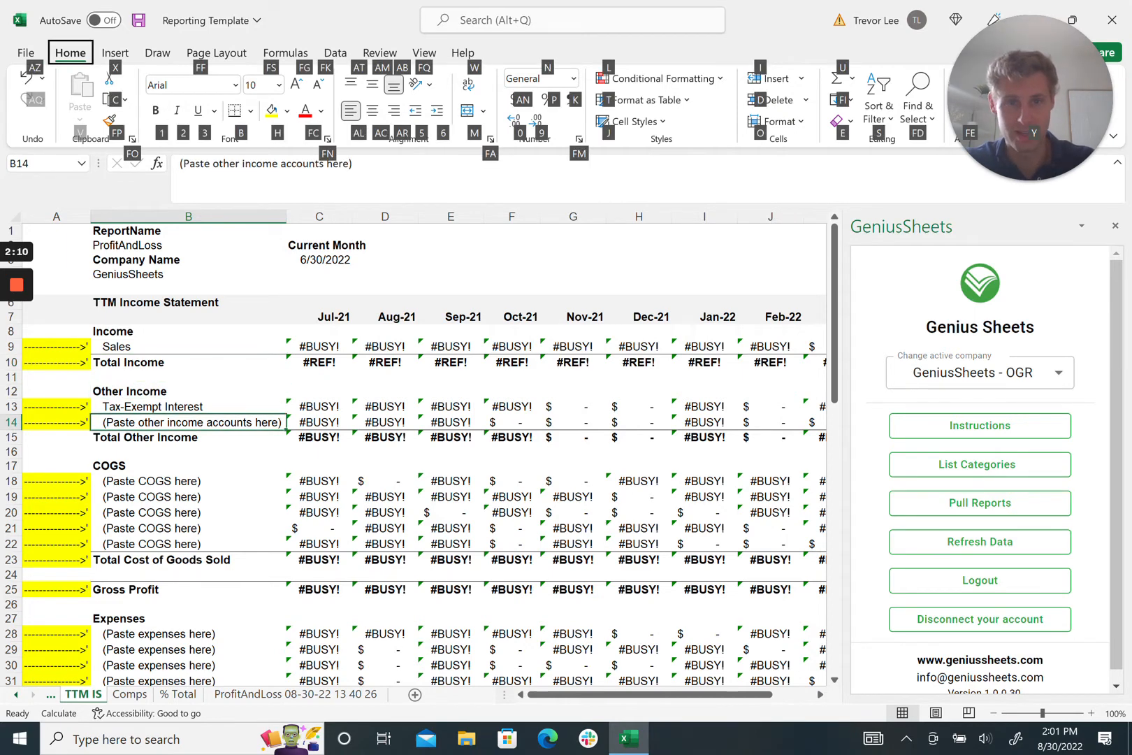
key("h")
key("d")
key("r")
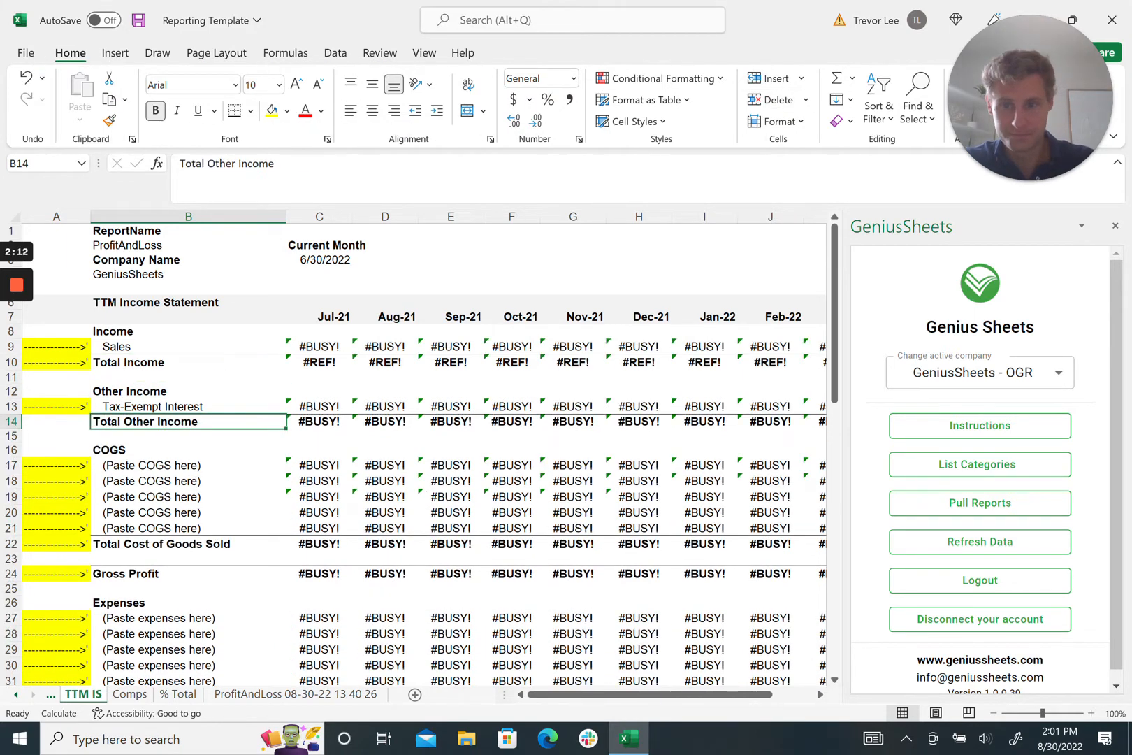
- Copy the Shipping and Cost of Goods Sold account names from the ProfitAndLoss report sheet into COGS cells B17:B18 of TTM IS
key("Down")
key("Down")
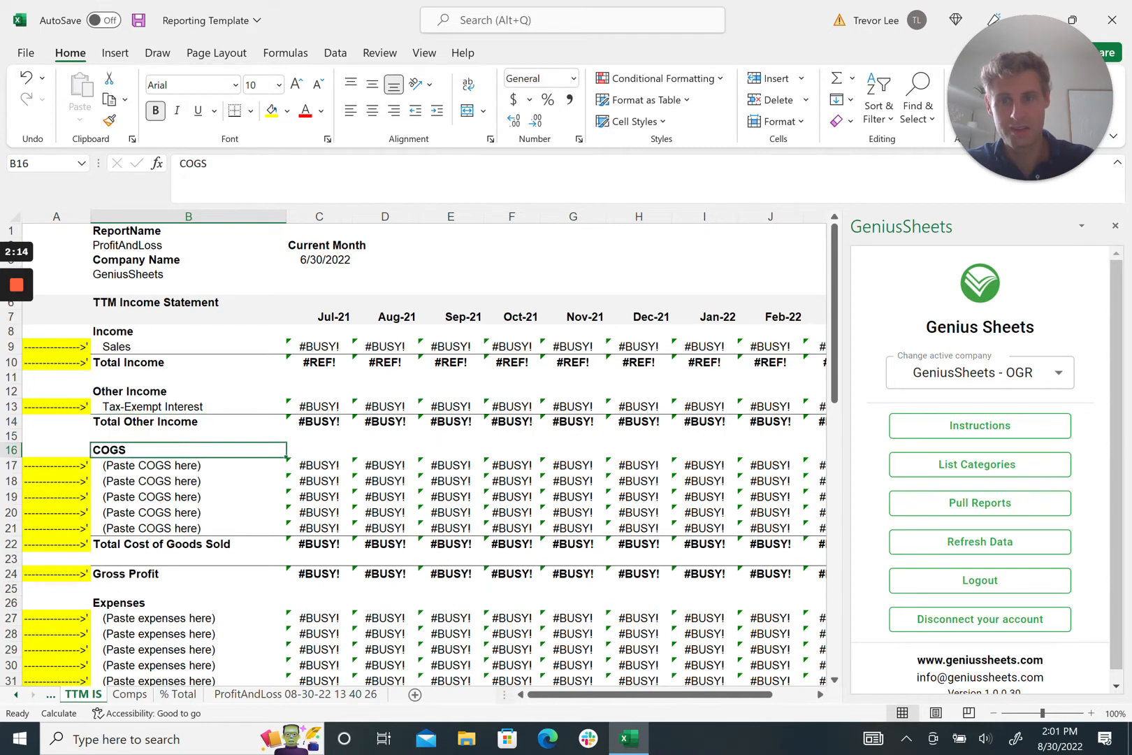
key("Down")
key("ctrl+Page_Down")
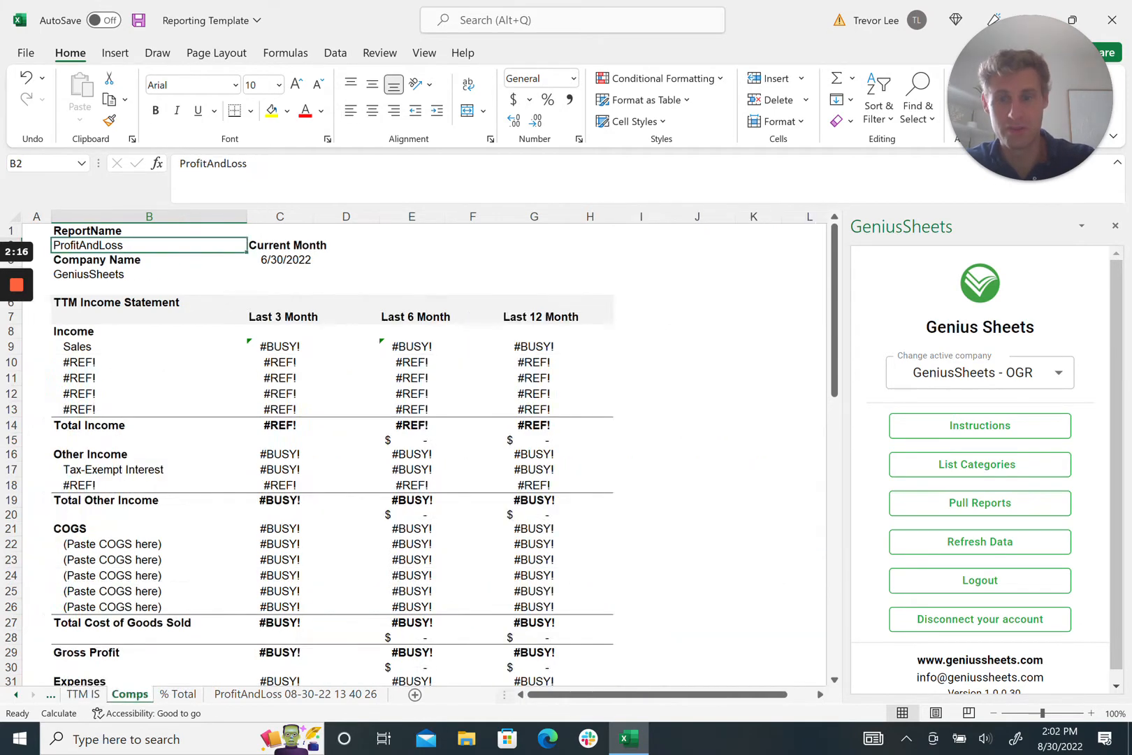
key("ctrl+Page_Down")
key("ctrl+Page_Down")
key("Down")
key("Down")
key("Down")
key("Down")
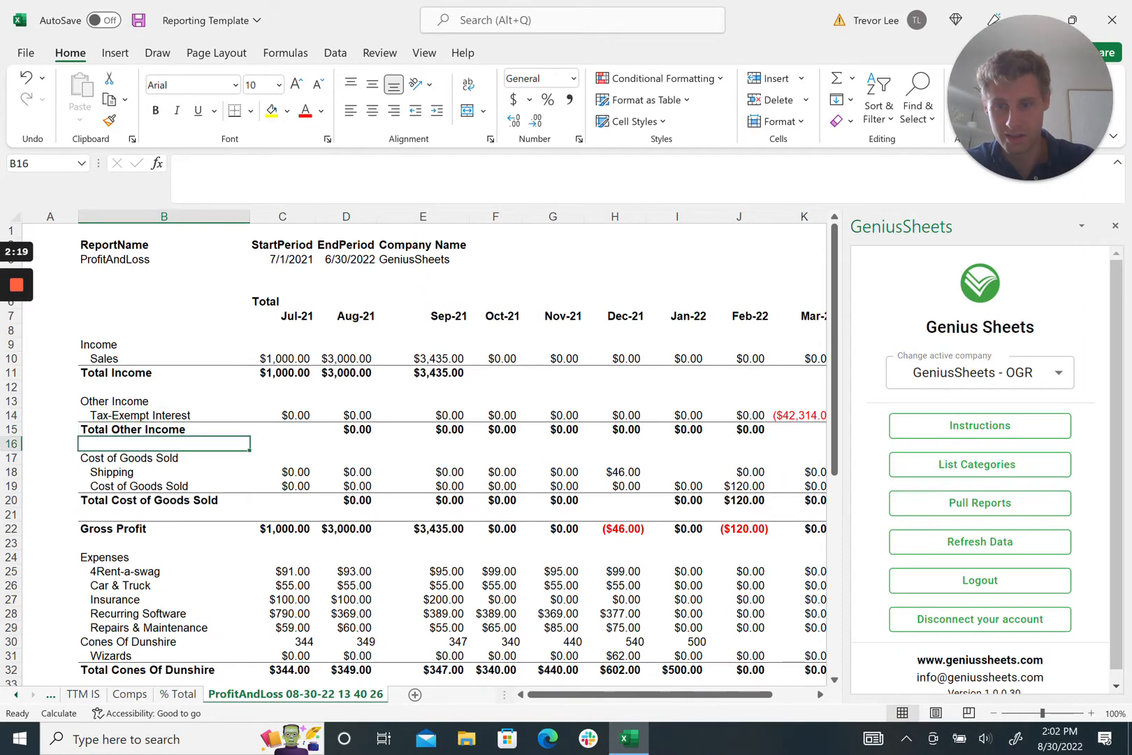
key("shift+Down")
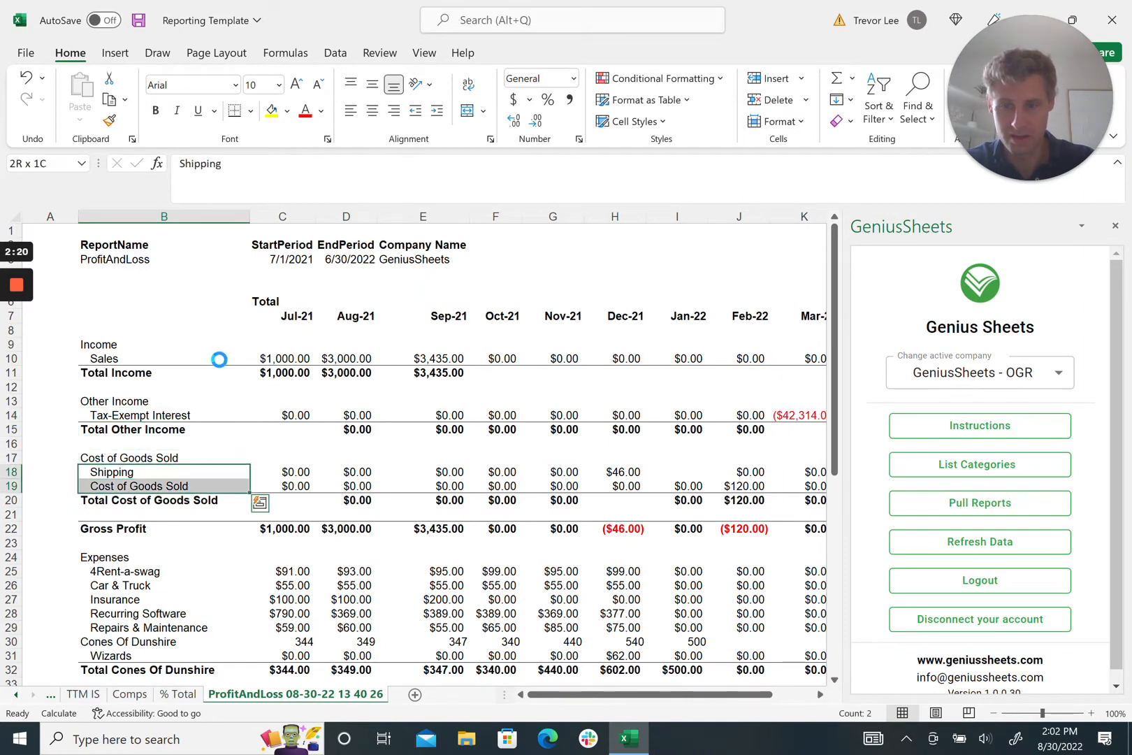
key("ctrl+c")
key("ctrl+Page_Up")
key("ctrl+Page_Up")
key("ctrl+Page_Up")
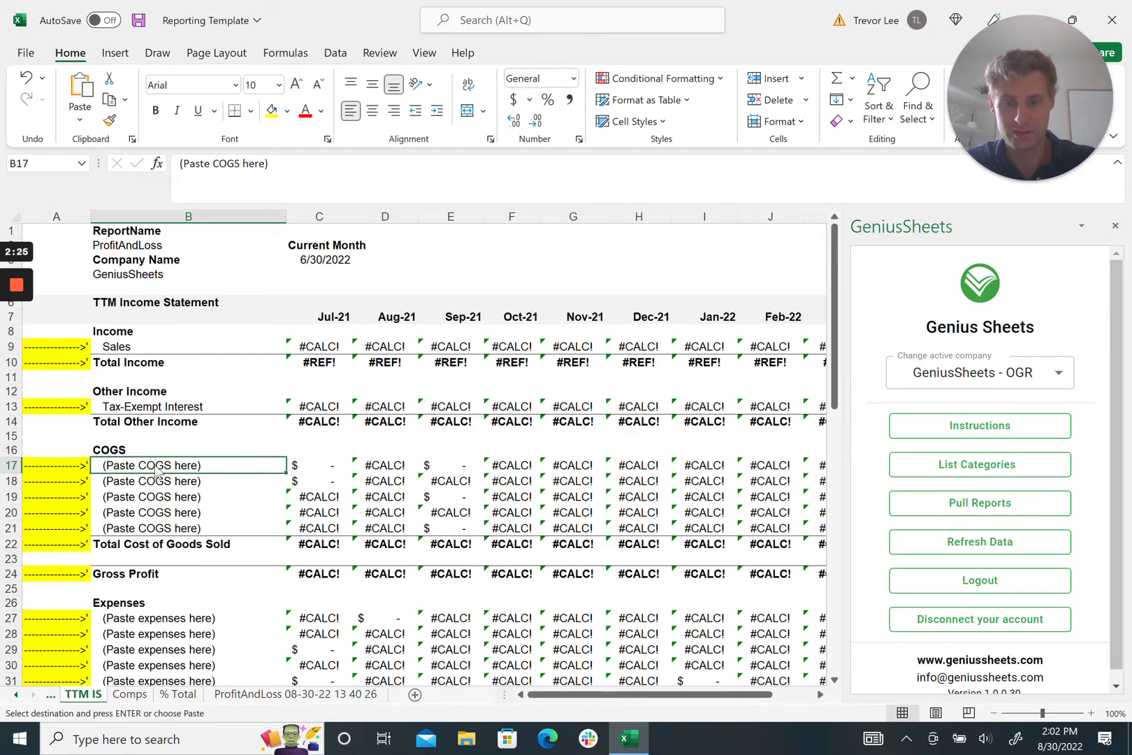
key("ctrl+v")
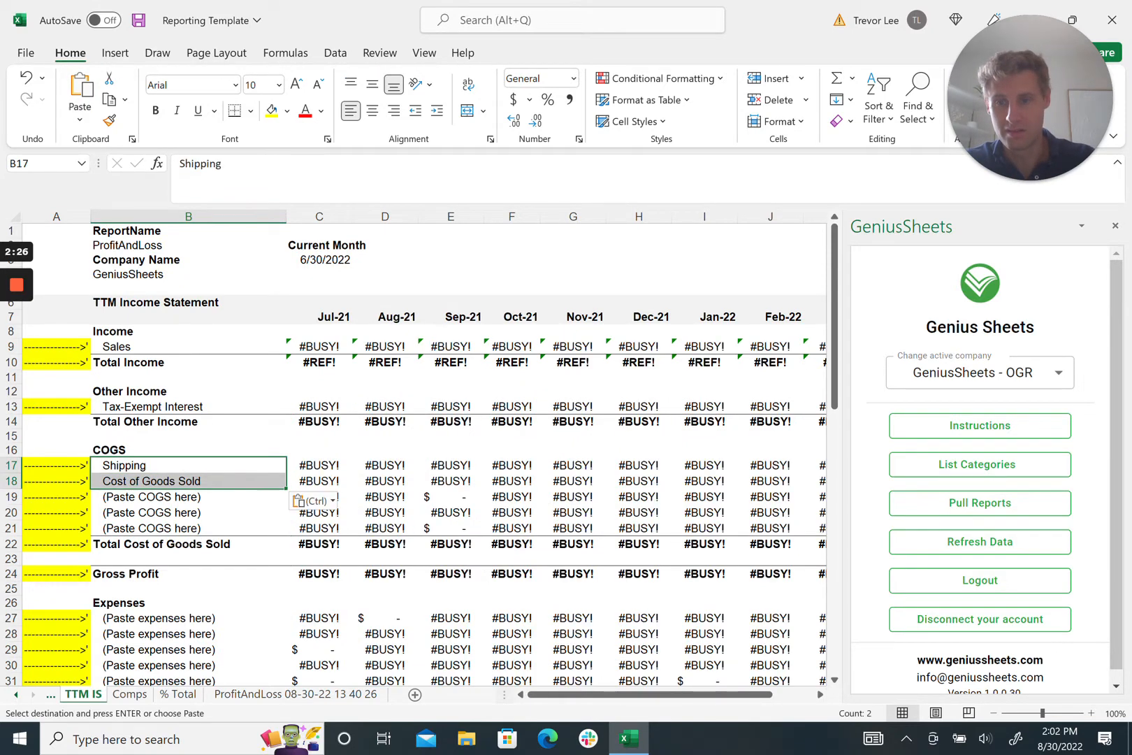
- Delete the three unused COGS placeholder rows, 19 to 21, below Cost of Goods Sold on the TTM IS sheet
key("Down")
key("Down")
key("shift+Down")
key("shift+Down")
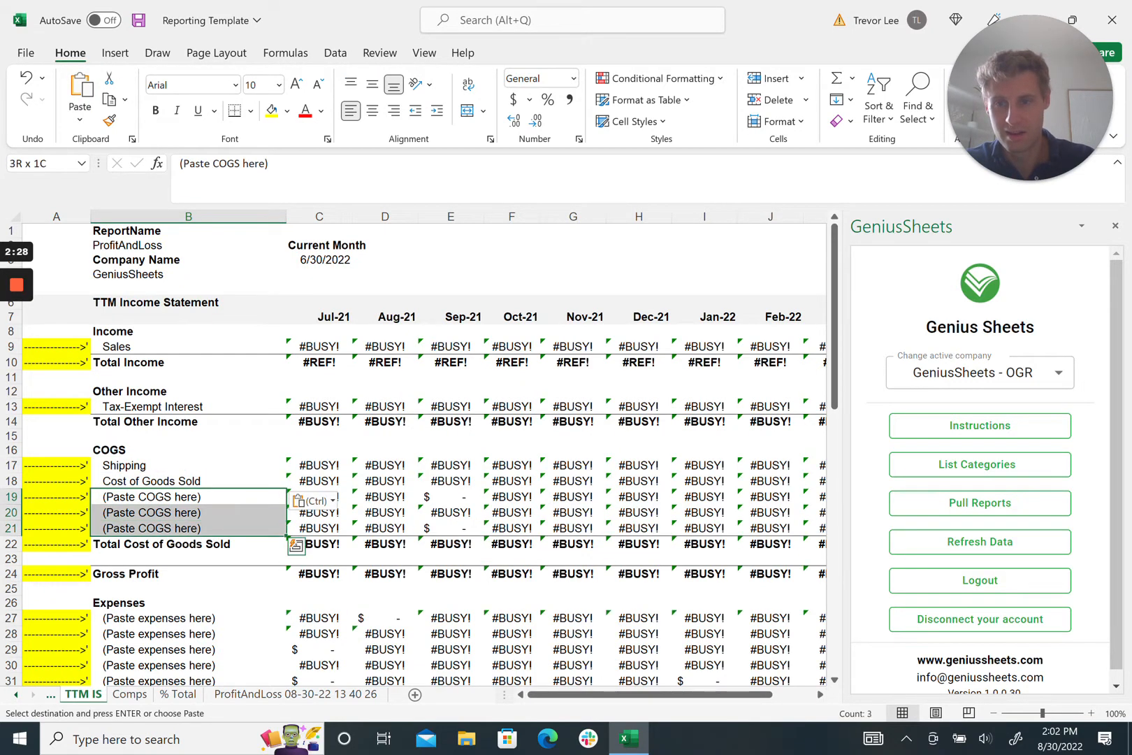
key("alt")
key("h")
key("d")
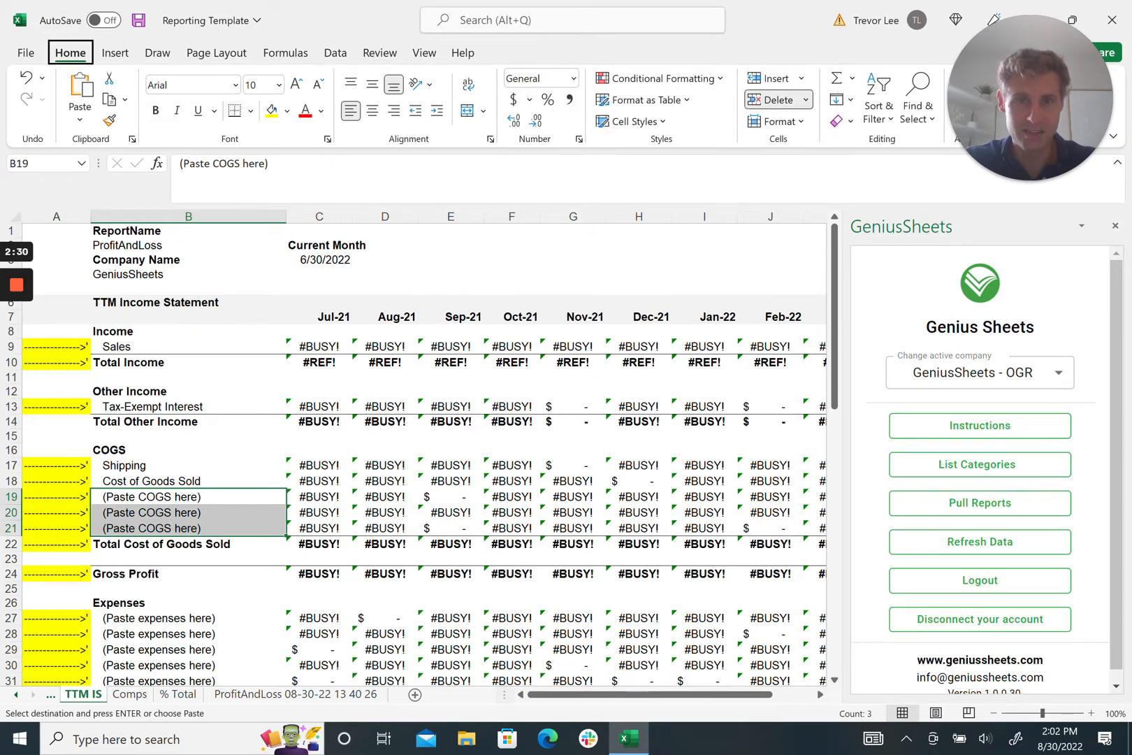
key("r")
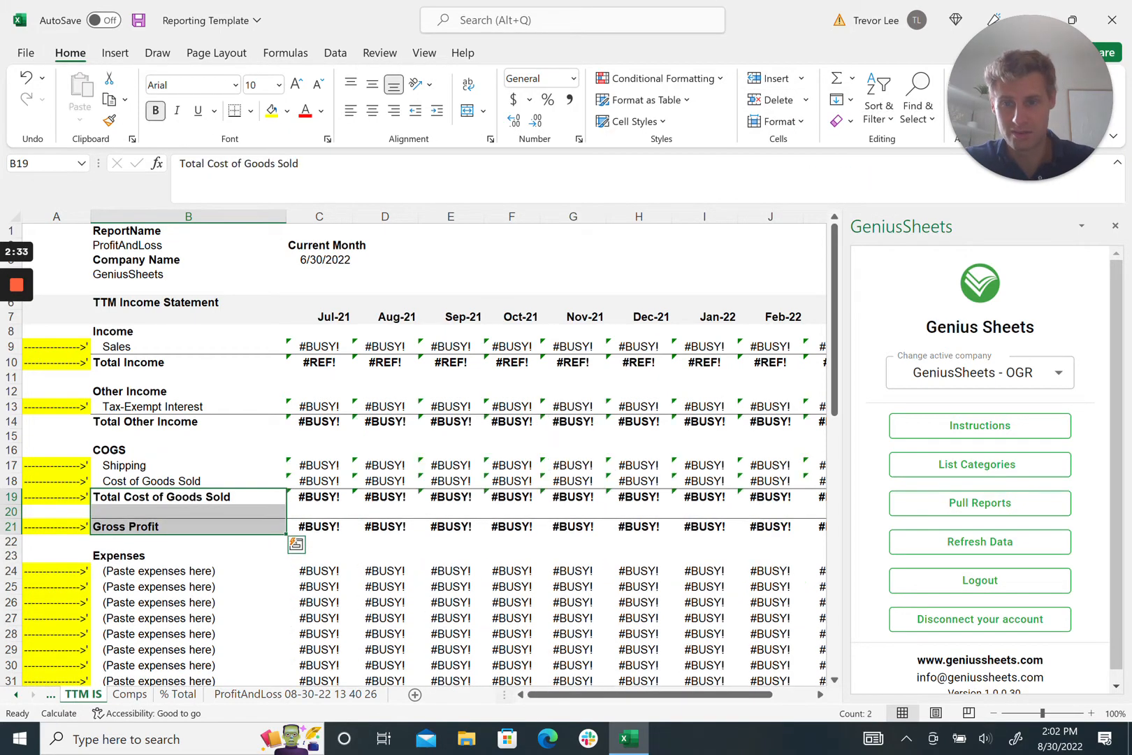
- Repair the Jul-21 Total Income formula in C10 so that it reads =SUM(C9)
key("Down")
key("Down")
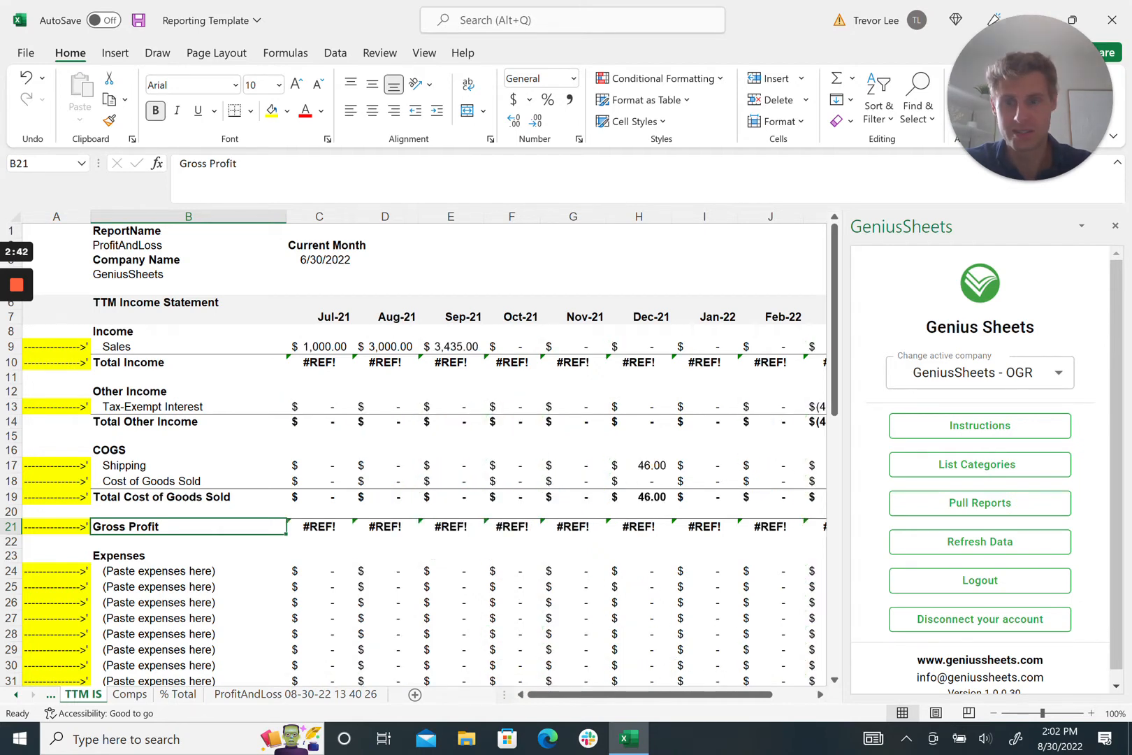
scroll(424, 455, "down", 1)
scroll(423, 454, "up", 1)
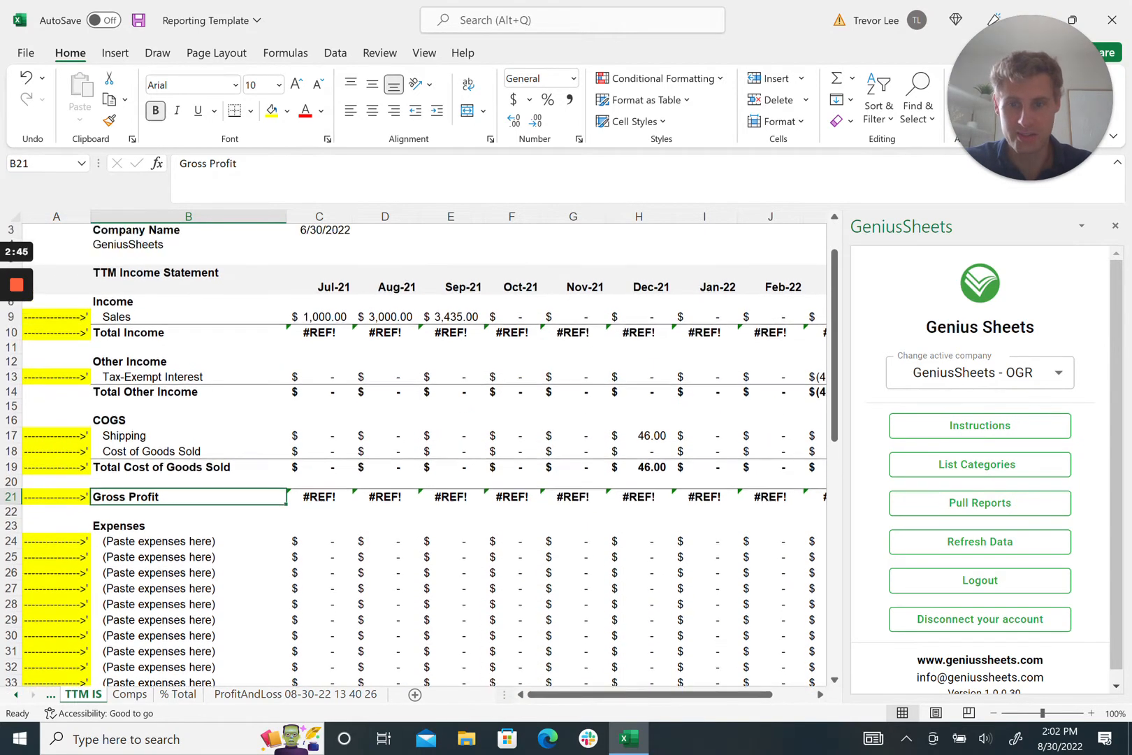
scroll(424, 454, "up", 1)
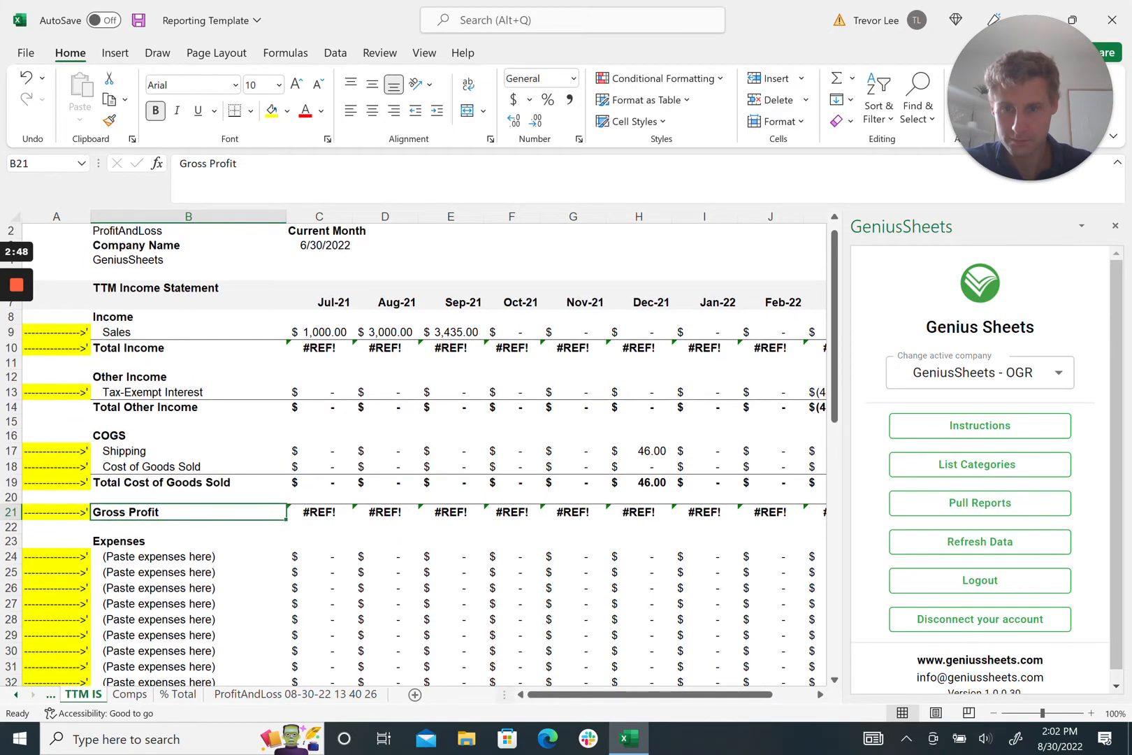
left_click(318, 346)
left_click(235, 163)
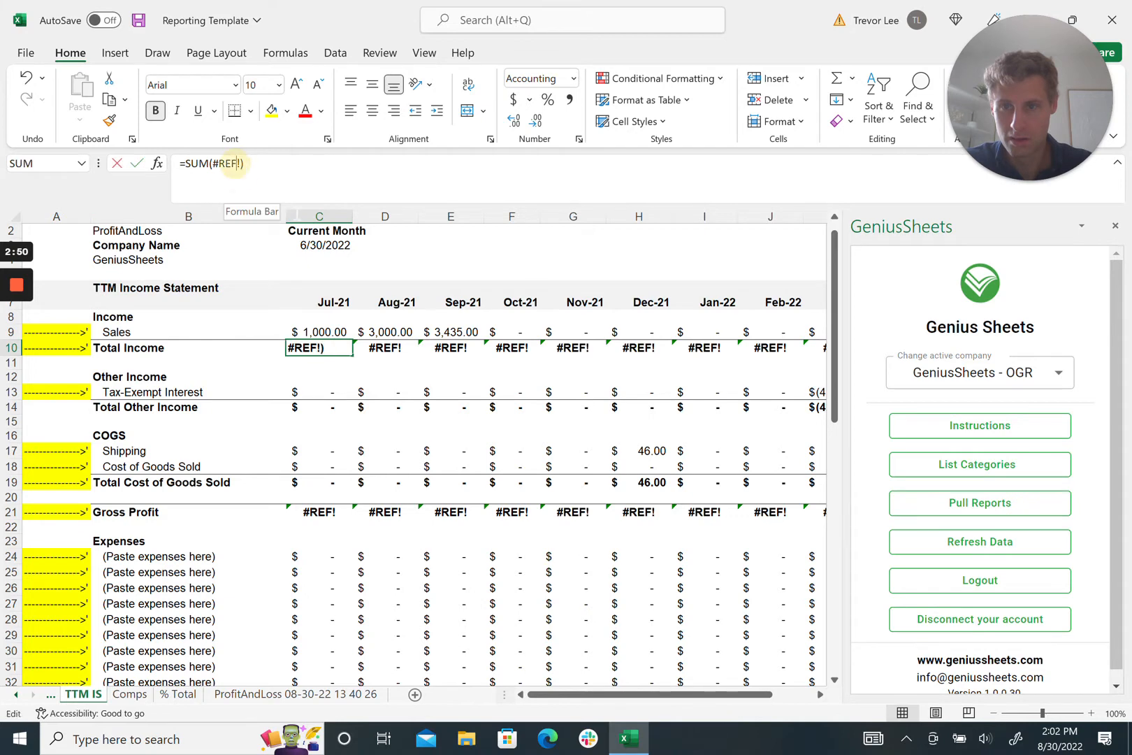
key("BackSpace")
key("BackSpace")
key("BackSpace")
key("BackSpace")
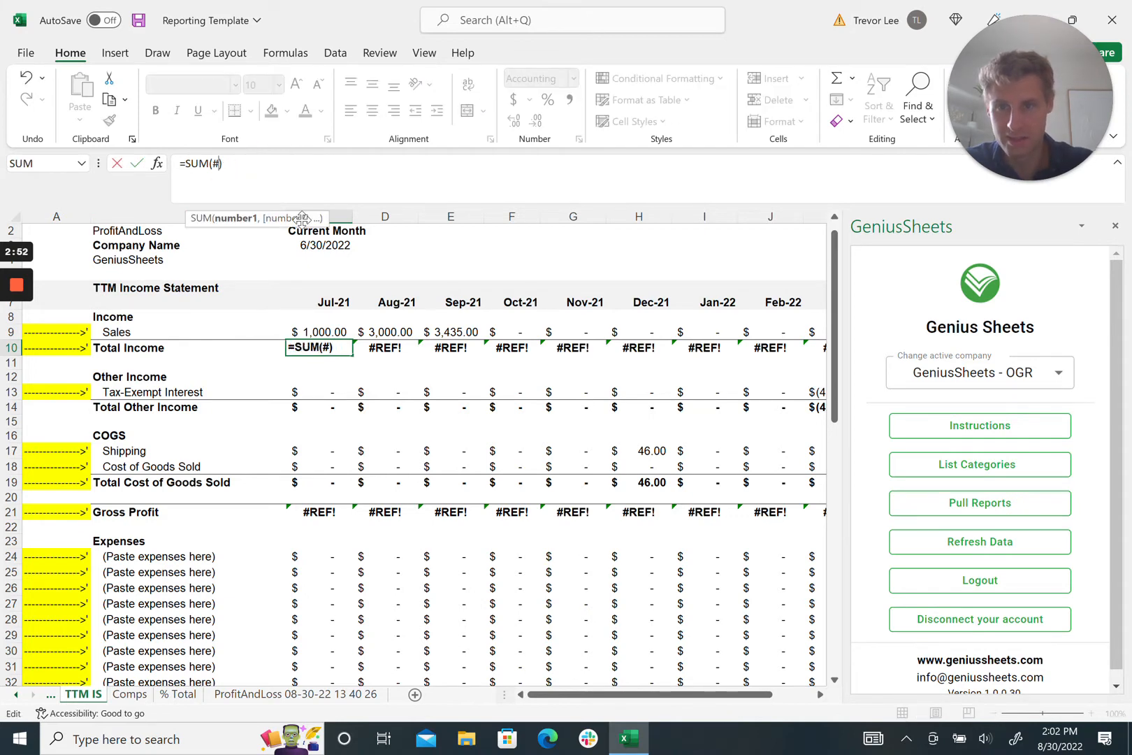
key("BackSpace")
left_click(318, 332)
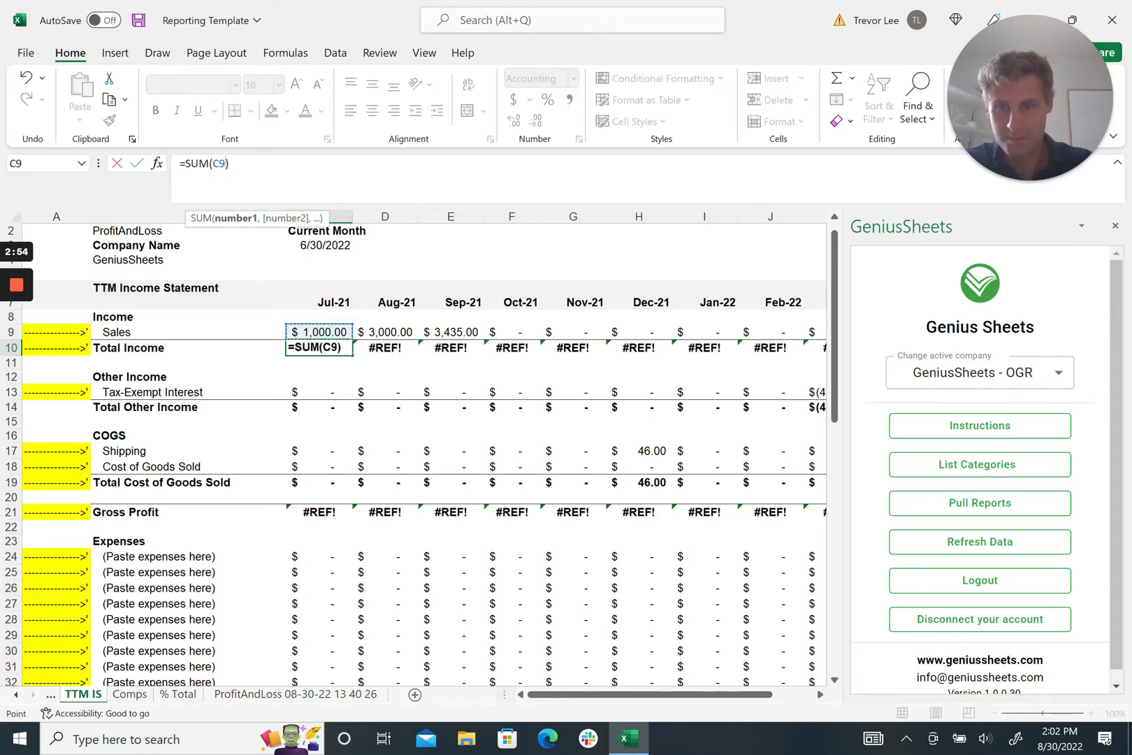
key("Return")
- Copy the Total Income formula from C10 across the remaining months to Jun-22 in N10
key("Up")
key("ctrl+c")
key("ctrl+shift+Right")
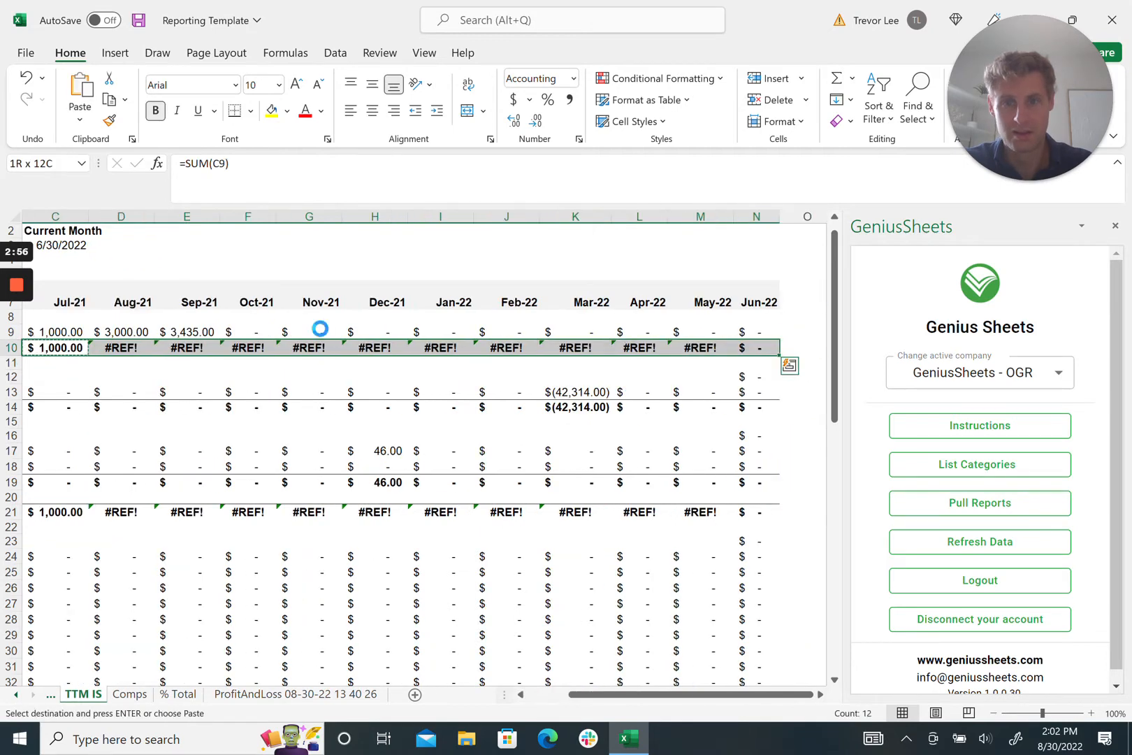
key("ctrl+v")
- Review the Jul-21 column from Total Other Income through COGS and Gross Profit down to the Expenses heading
key("Left")
key("Down")
key("Down")
key("Right")
key("Down")
key("Down")
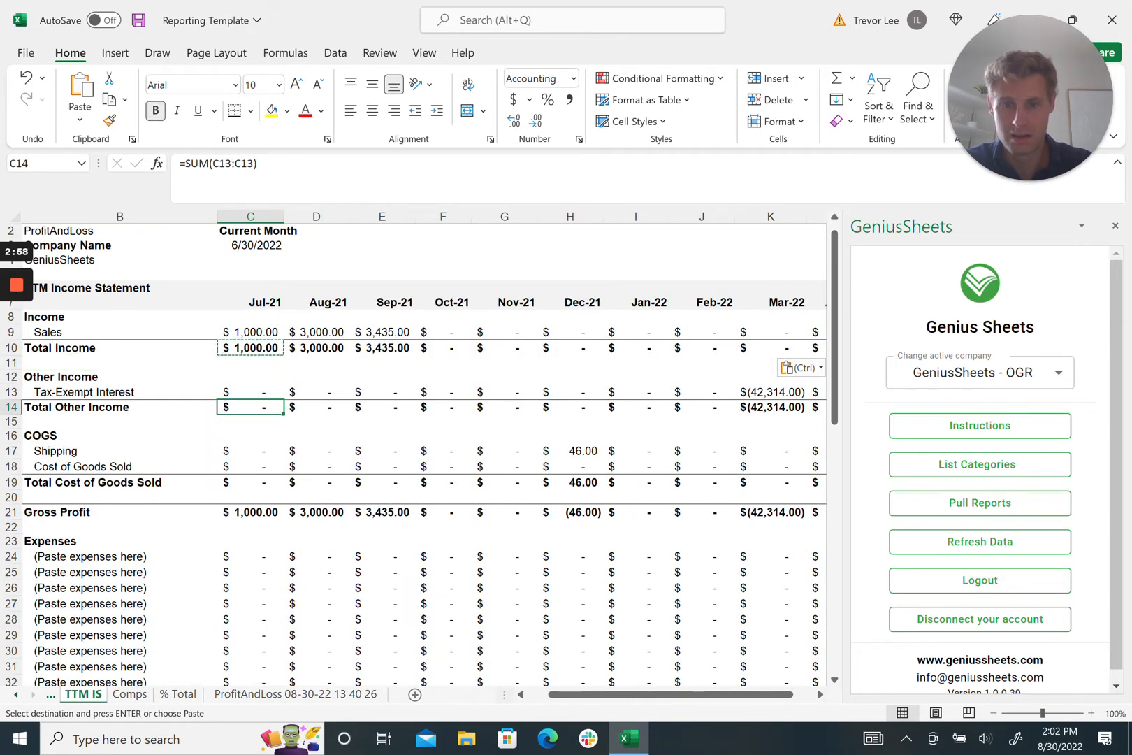
key("Down")
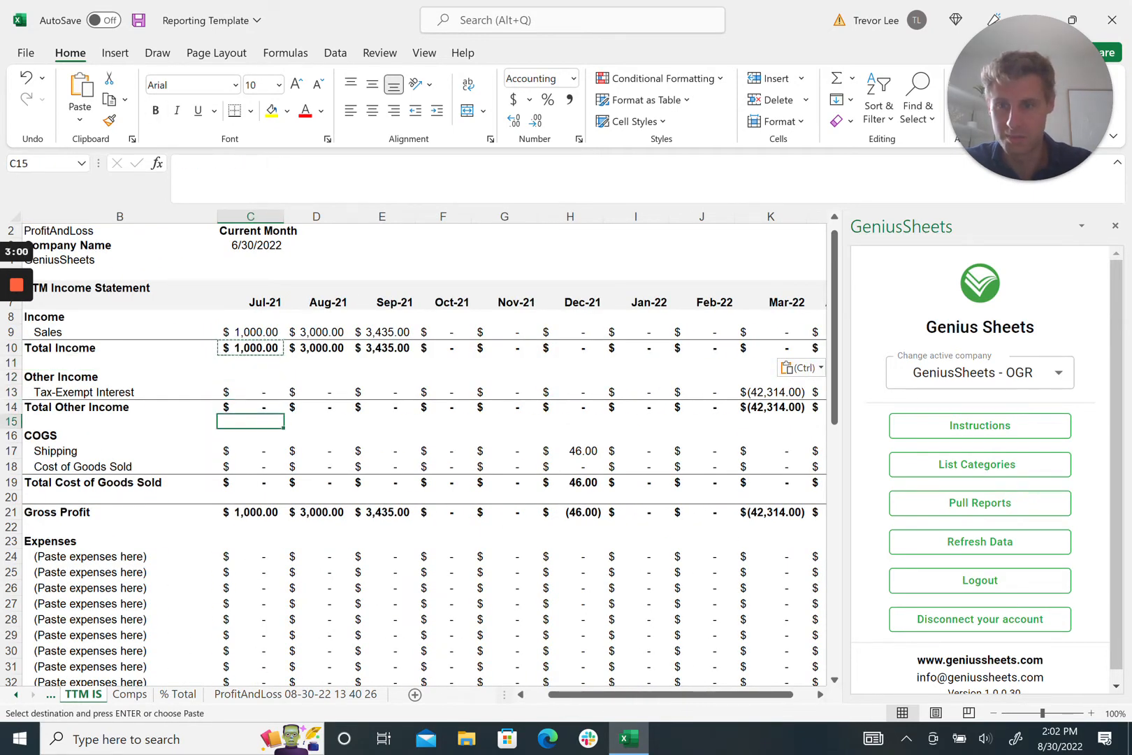
key("Down")
key("Down")
key("Down")
key("Down")
key("Down")
key("Down")
key("Down")
key("Down")
key("Down")
key("Down")
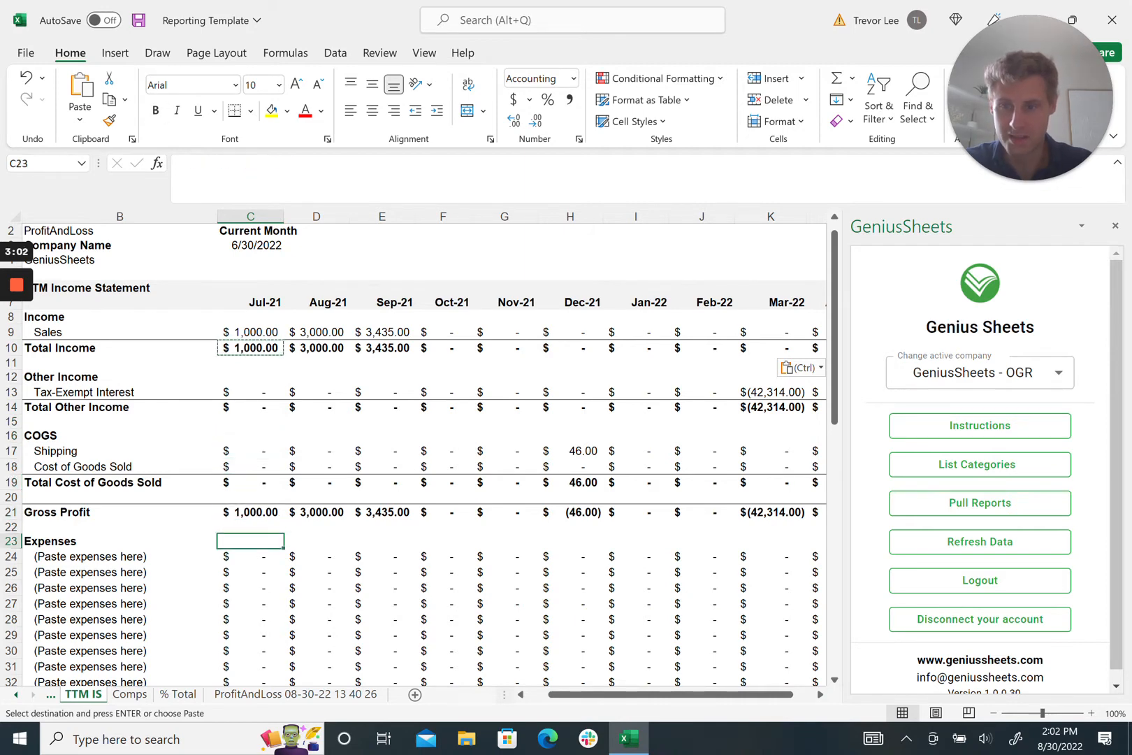
- Look through the expense placeholder rows between the Expenses heading and Total Expenses to gauge the available space
key("Left")
key("ctrl+Down")
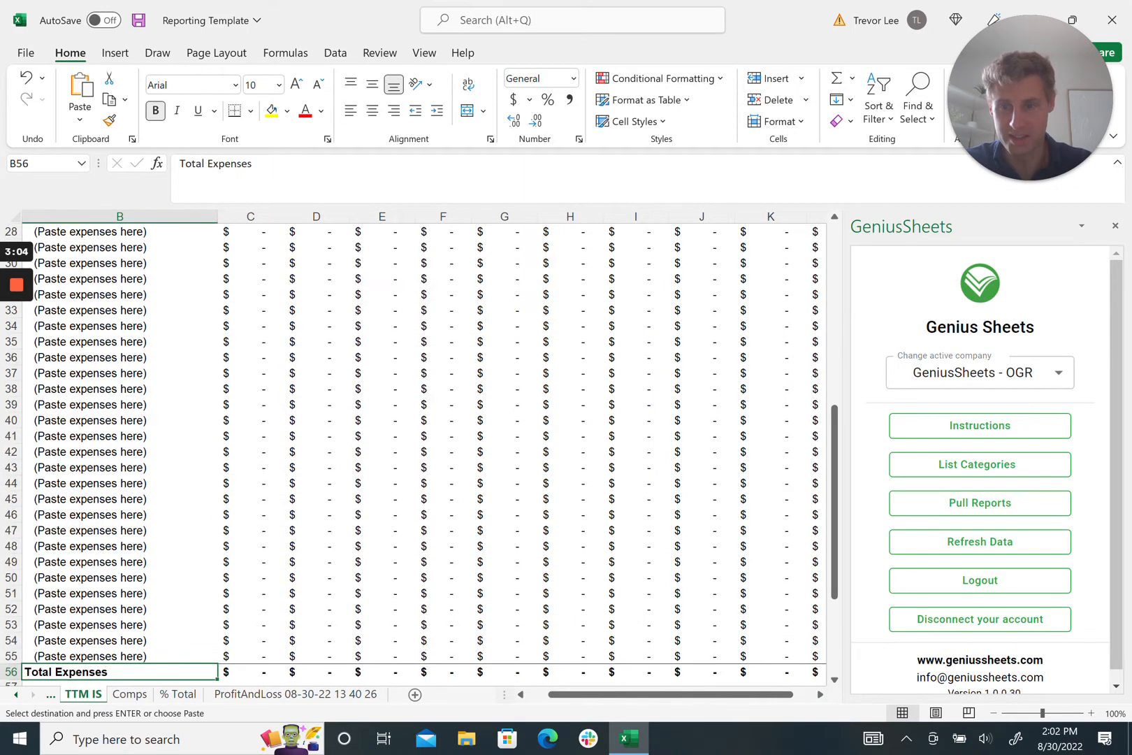
key("Up")
key("Up")
key("Up")
key("Up")
key("Up")
key("Up")
key("Up")
key("Up")
key("Up")
key("Up")
key("Up")
key("Up")
key("Up")
key("Up")
key("Up")
key("Up")
key("Up")
key("Up")
key("Up")
key("Up")
key("Up")
key("Up")
key("Up")
key("Up")
key("Up")
key("Up")
key("Up")
key("Up")
key("Up")
key("Up")
key("Up")
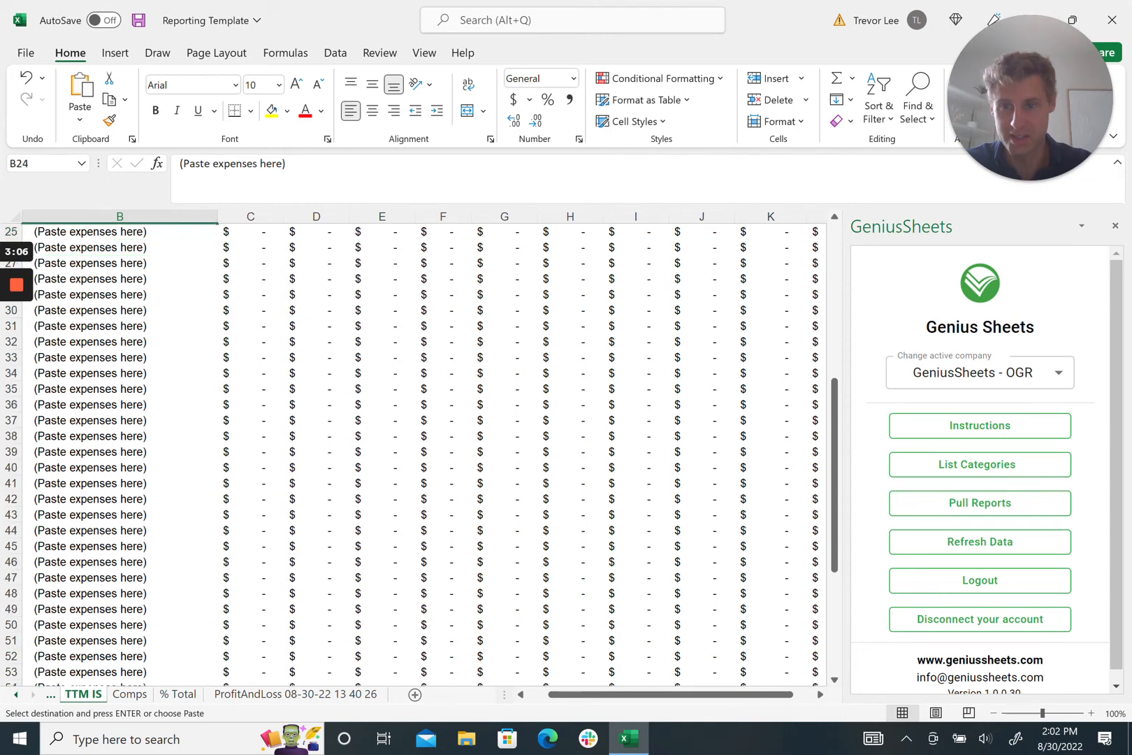
key("Down")
key("Down")
key("Down")
key("Down")
key("Down")
key("Down")
key("Down")
key("Down")
key("Down")
key("Down")
key("Down")
key("Down")
key("Down")
key("Down")
key("Down")
key("Down")
key("Down")
key("Down")
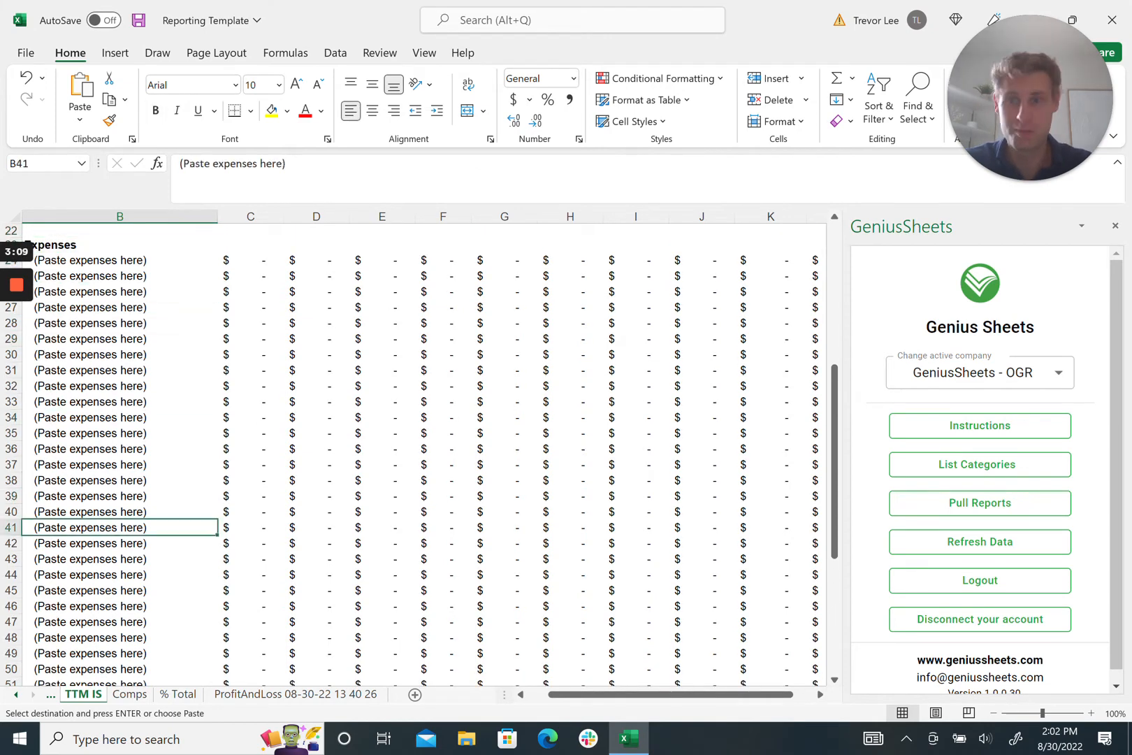
key("Down")
key("Up")
- Insert 16 blank sheet rows above row 40 within the Expenses placeholder section, using rows 40 to 55 as the selection
key("Down")
key("Down")
key("Down")
key("Down")
key("Down")
key("Down")
key("Down")
key("Down")
key("Down")
key("Down")
key("Down")
key("Down")
key("Down")
key("Down")
key("Down")
key("Down")
key("Down")
key("Down")
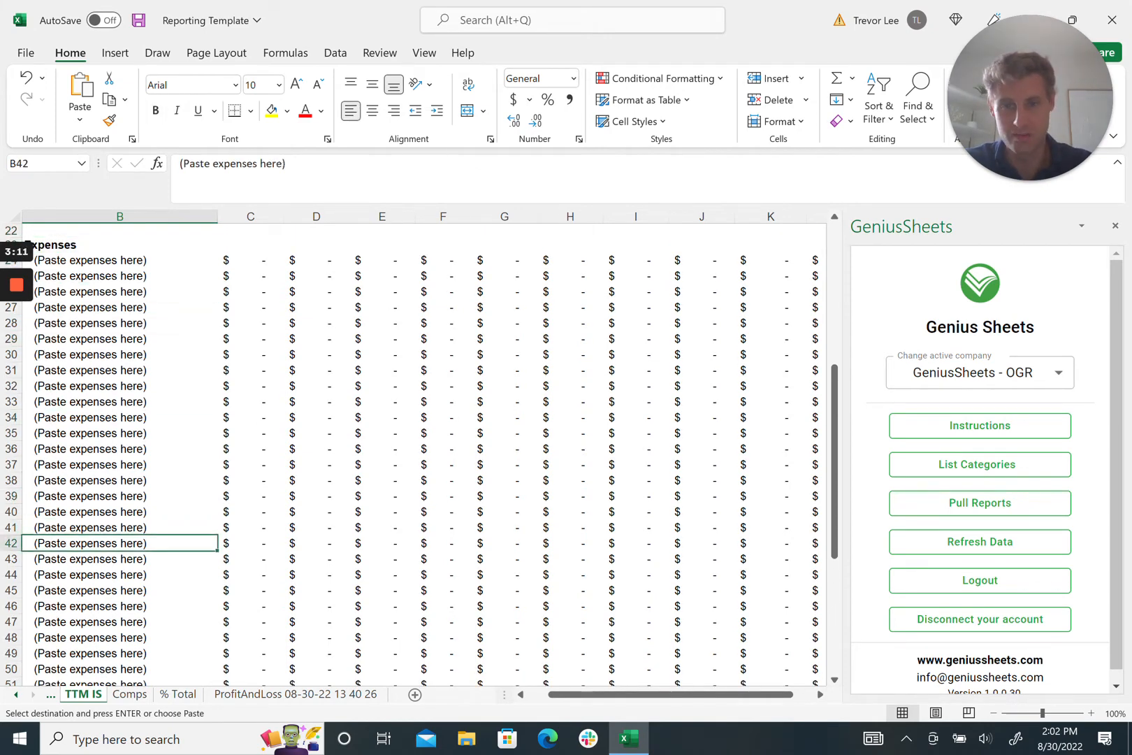
key("Up")
key("Up")
key("Up")
key("Up")
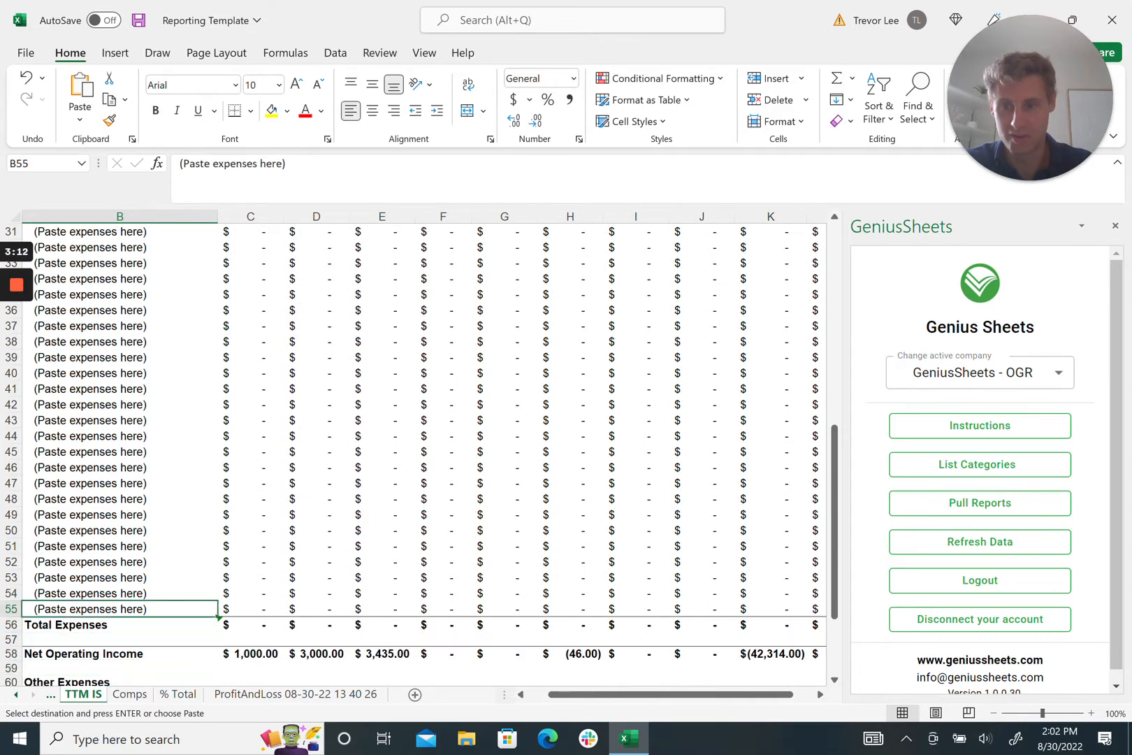
key("shift+Up")
key("shift+Up")
key("shift+Up")
key("shift+Up")
key("shift+Up")
key("shift+Up")
key("shift+Up")
key("shift+Up")
key("shift+Up")
key("shift+Up")
key("shift+Up")
key("shift+Up")
key("shift+Up")
key("shift+Up")
key("shift+Up")
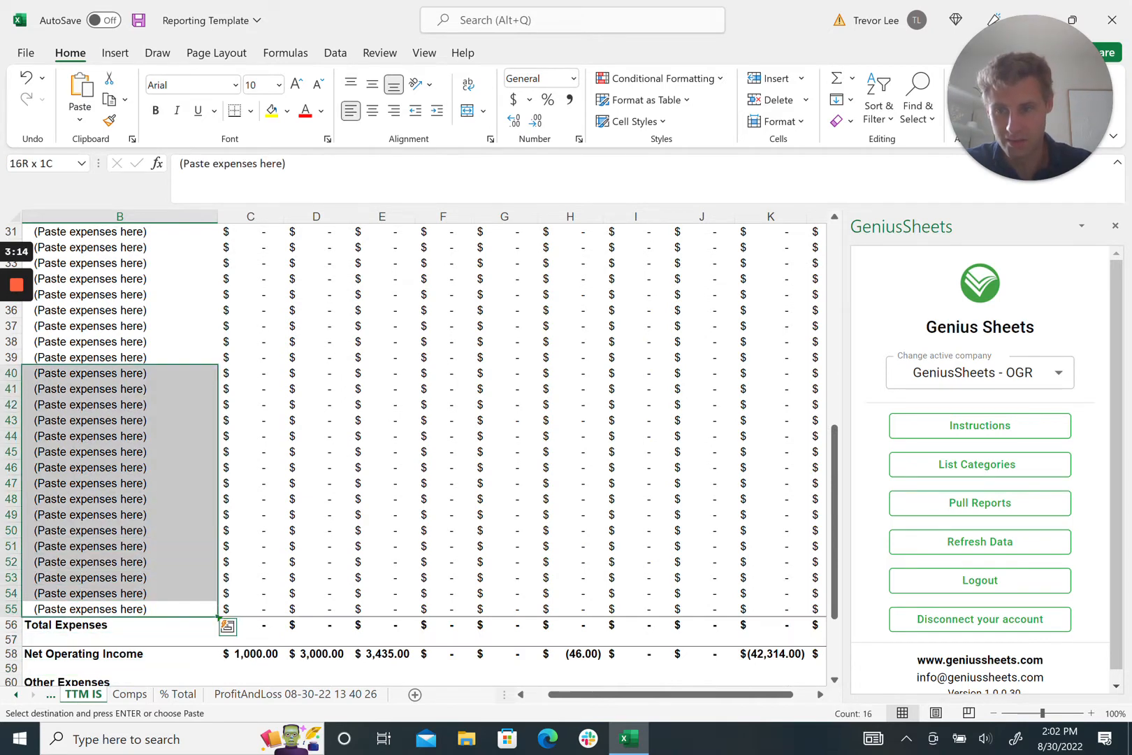
key("shift+Down")
key("shift+Up")
key("alt")
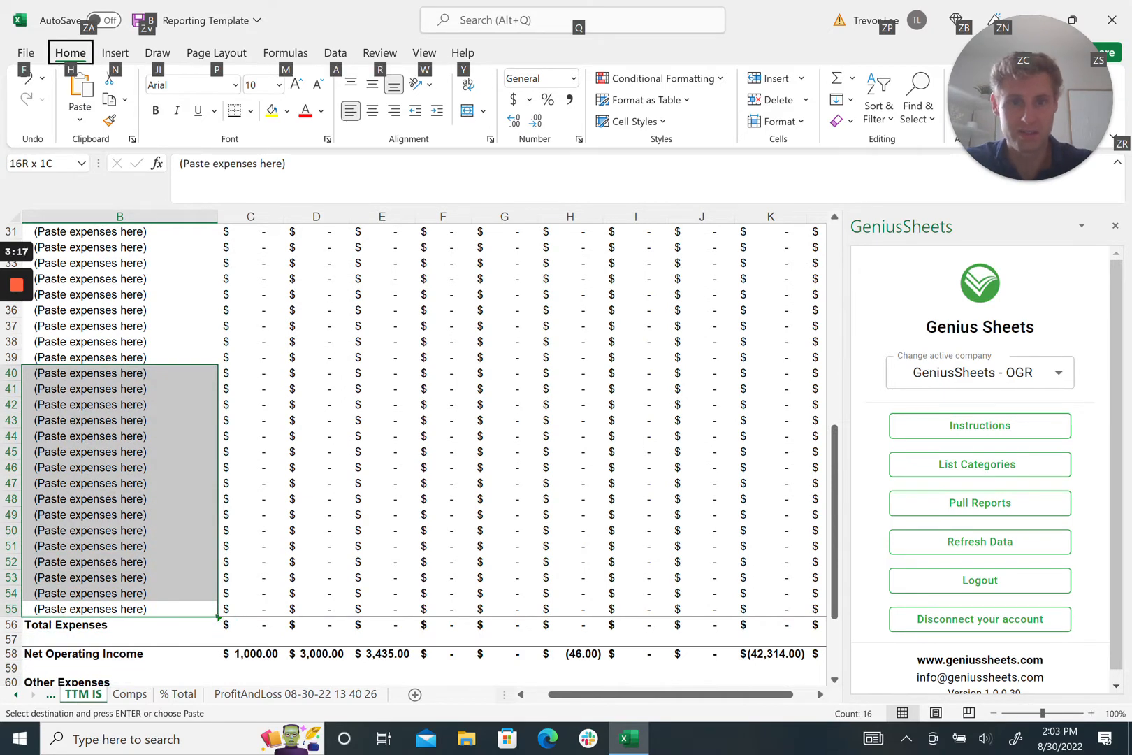
key("h")
key("i")
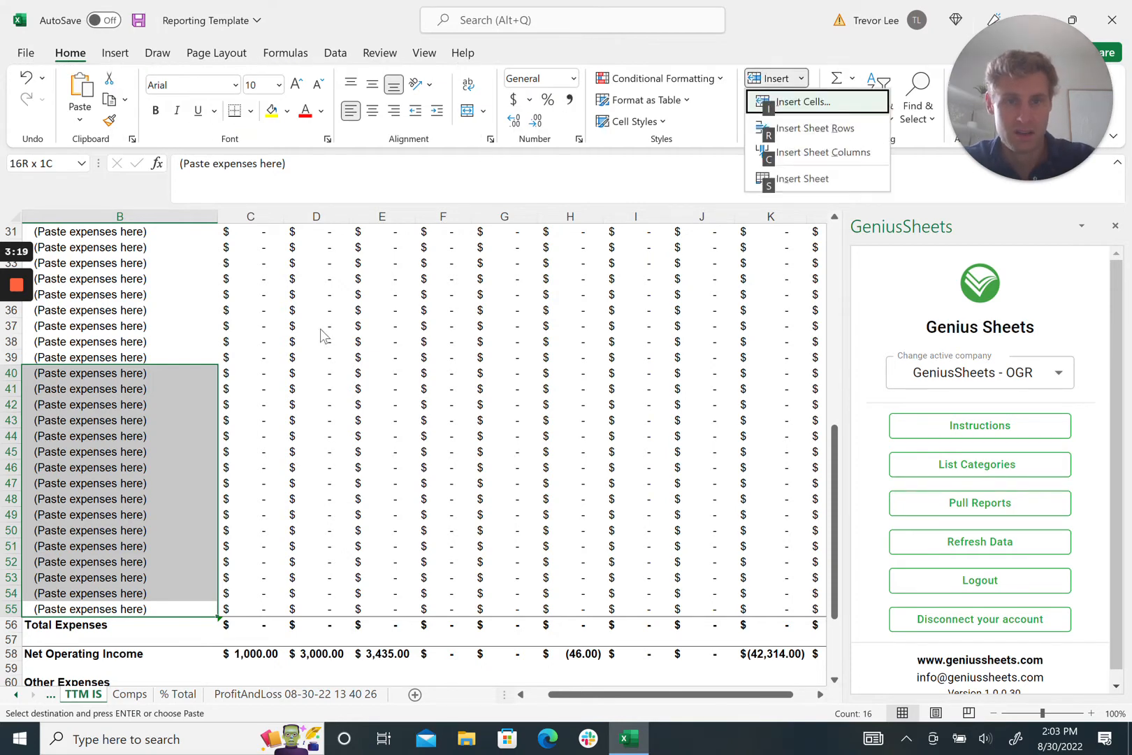
key("r")
- Copy the expense placeholder label and monthly formulas in B39:N39 down through row 56 to fill the blank rows
key("Up")
key("Up")
key("Up")
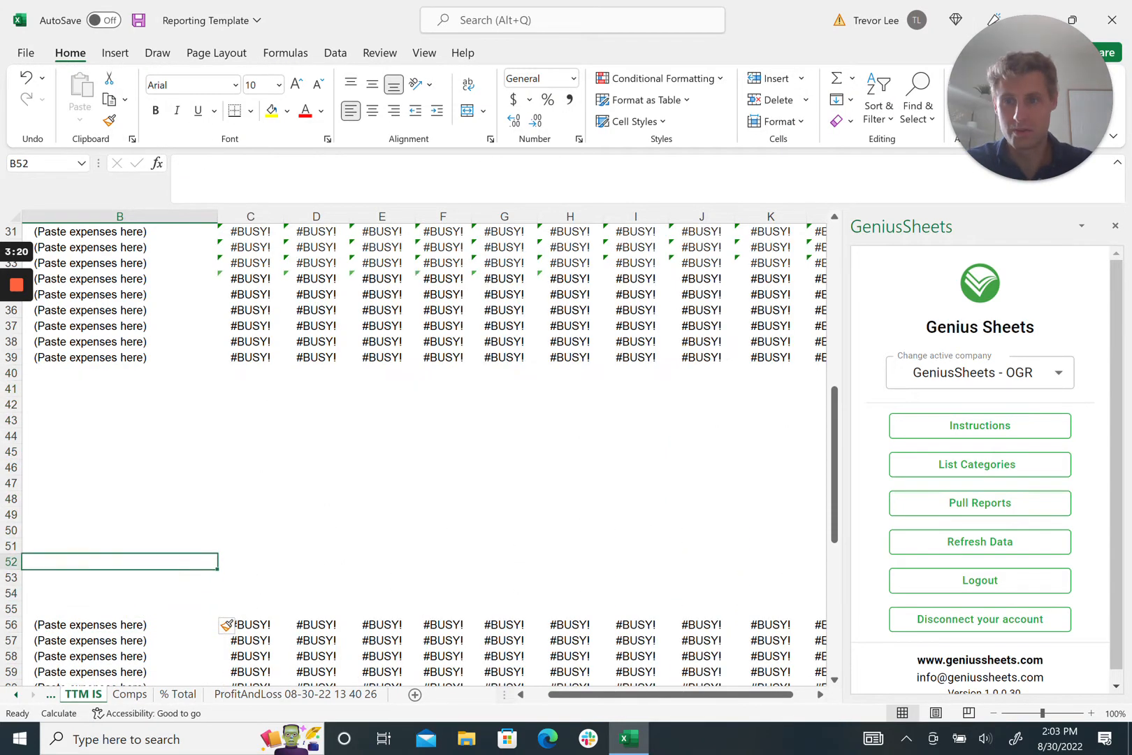
key("Up")
key("Up")
key("Up")
key("Up")
key("Up")
key("Up")
key("Up")
key("Up")
key("Up")
key("Up")
key("Up")
key("Up")
key("Up")
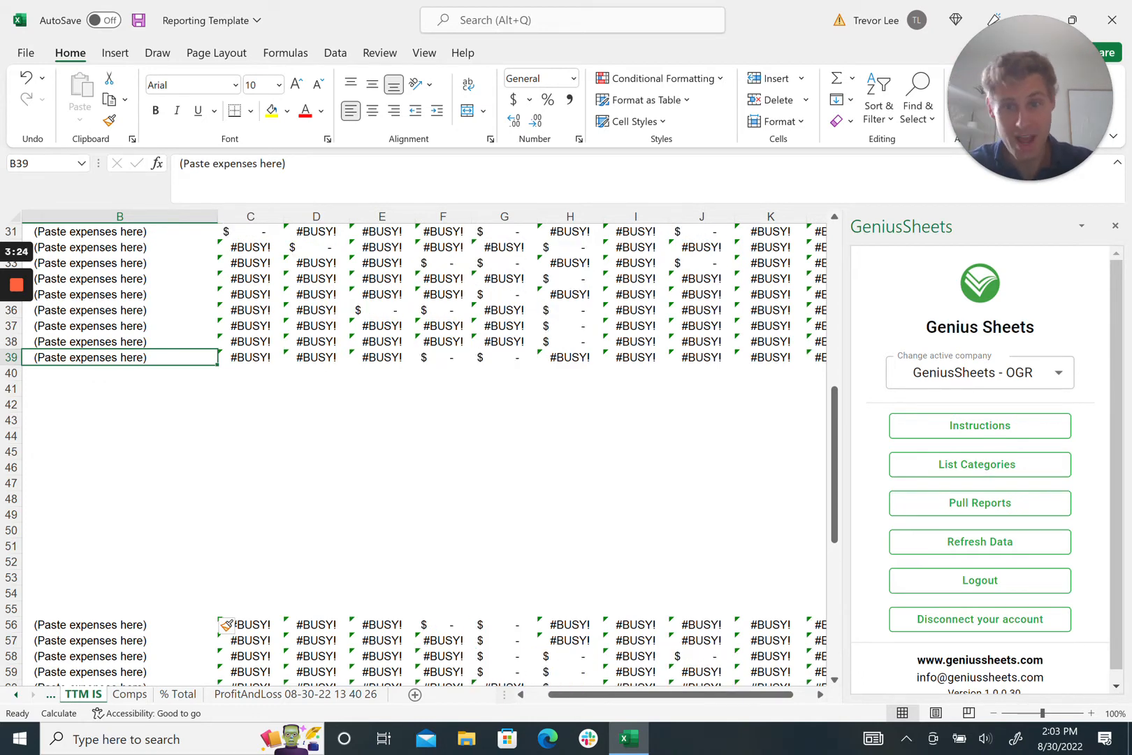
key("ctrl+shift+Right")
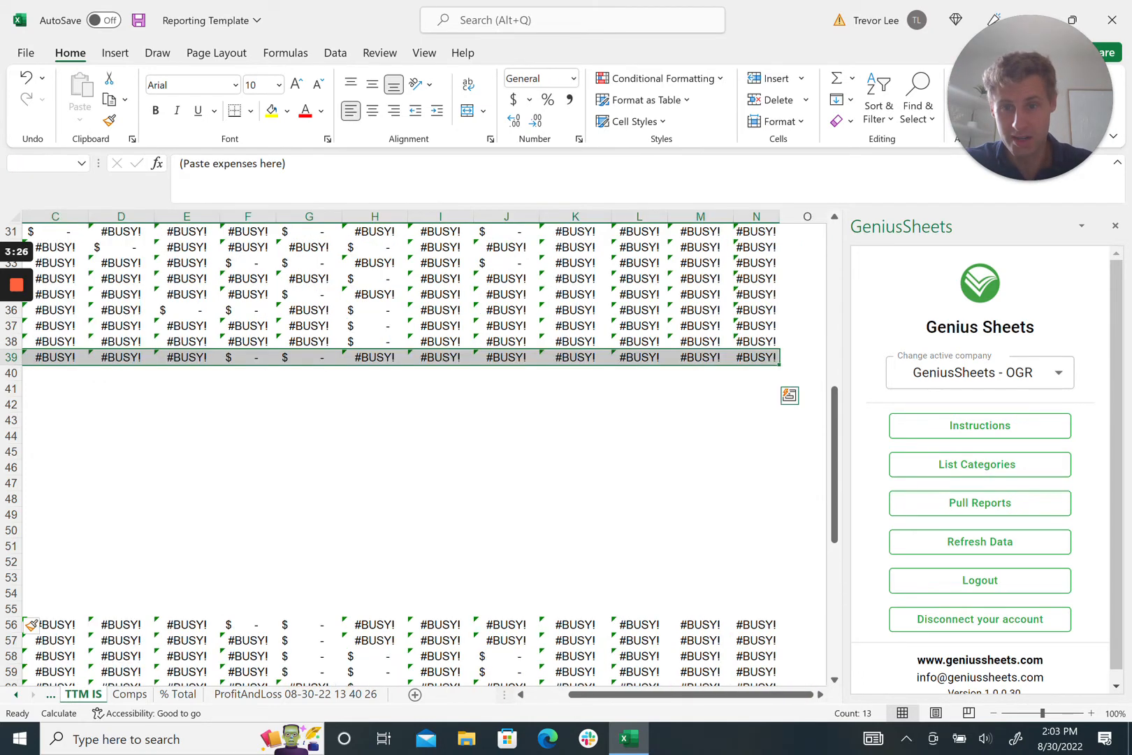
key("ctrl+c")
key("ctrl+shift+Down")
key("ctrl+v")
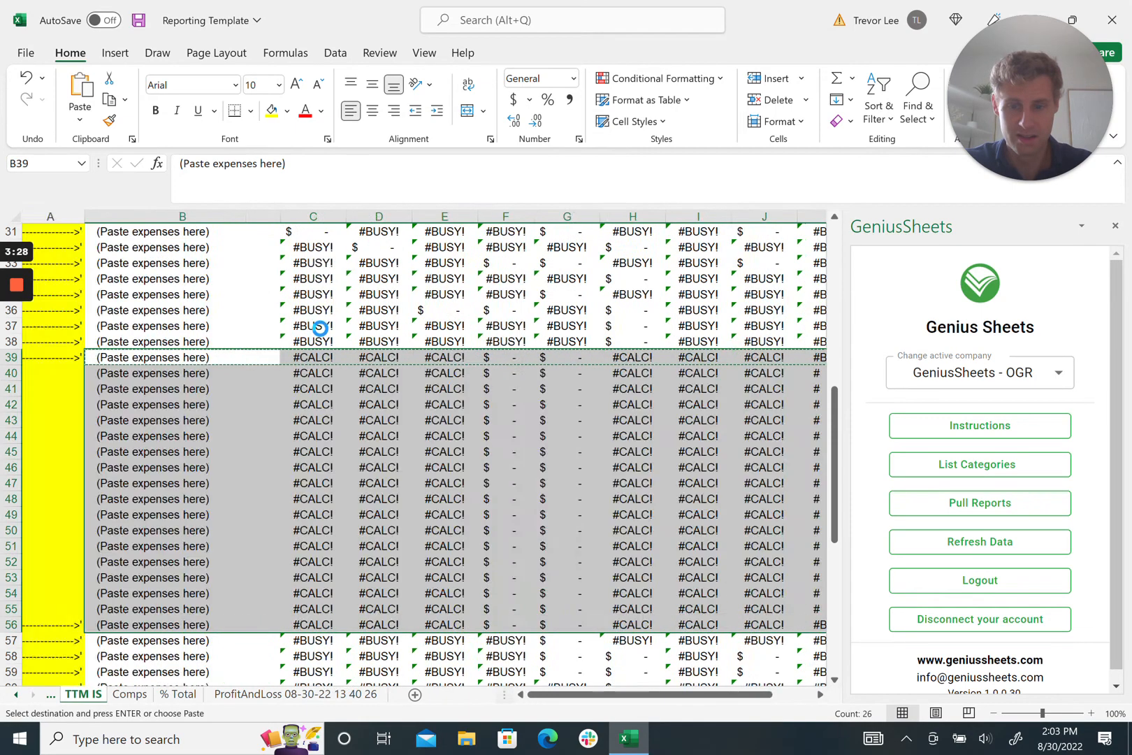
- Undo the placeholder copy and the insertion of the 16 rows in the Expenses section of the TTM IS sheet
key("Left")
key("Right")
key("Down")
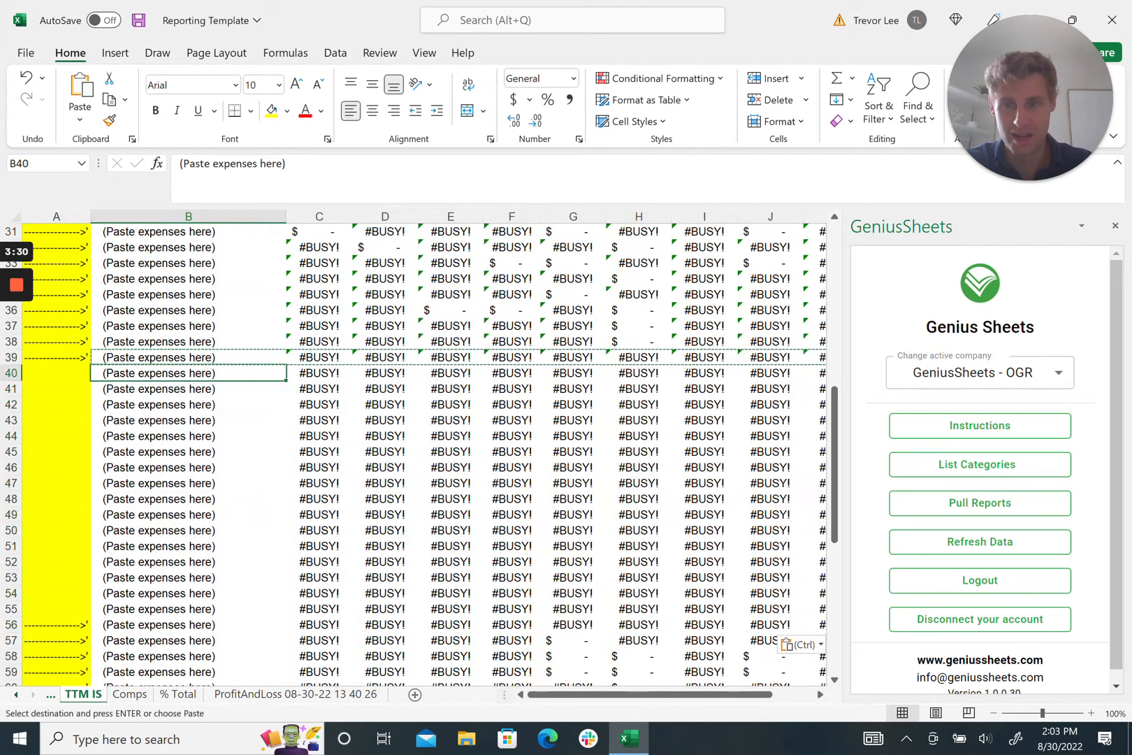
key("Down")
scroll(425, 454, "up", 3)
scroll(419, 454, "up", 2)
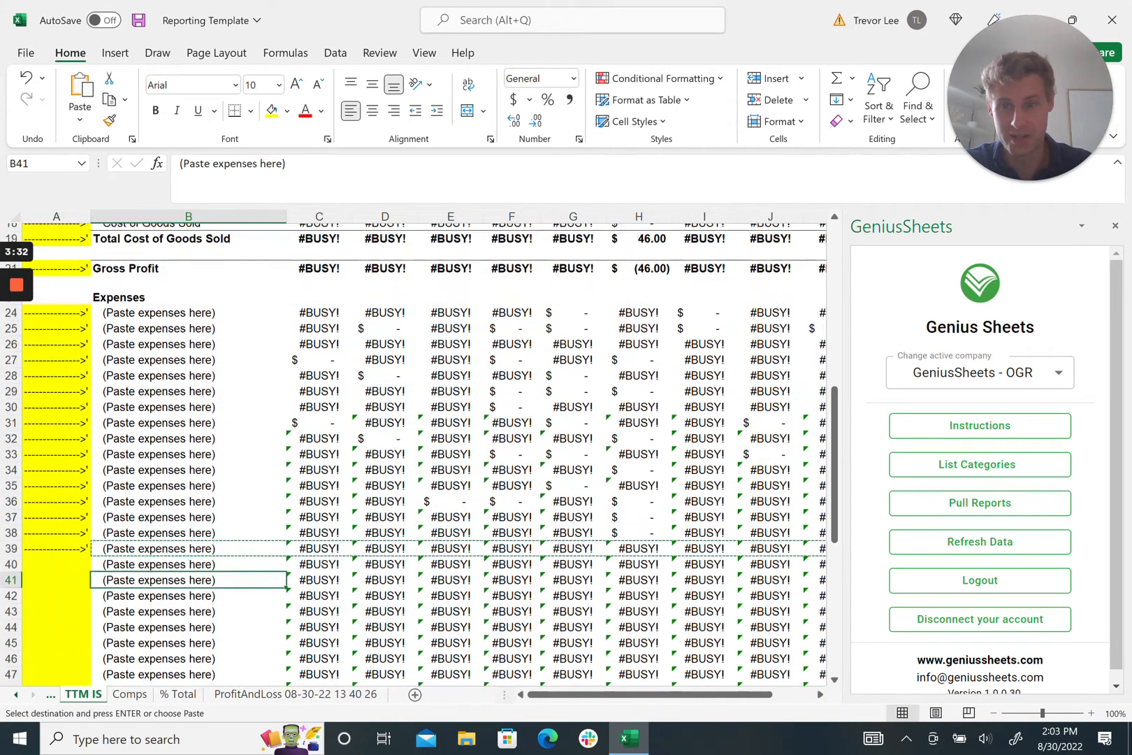
left_click(130, 695)
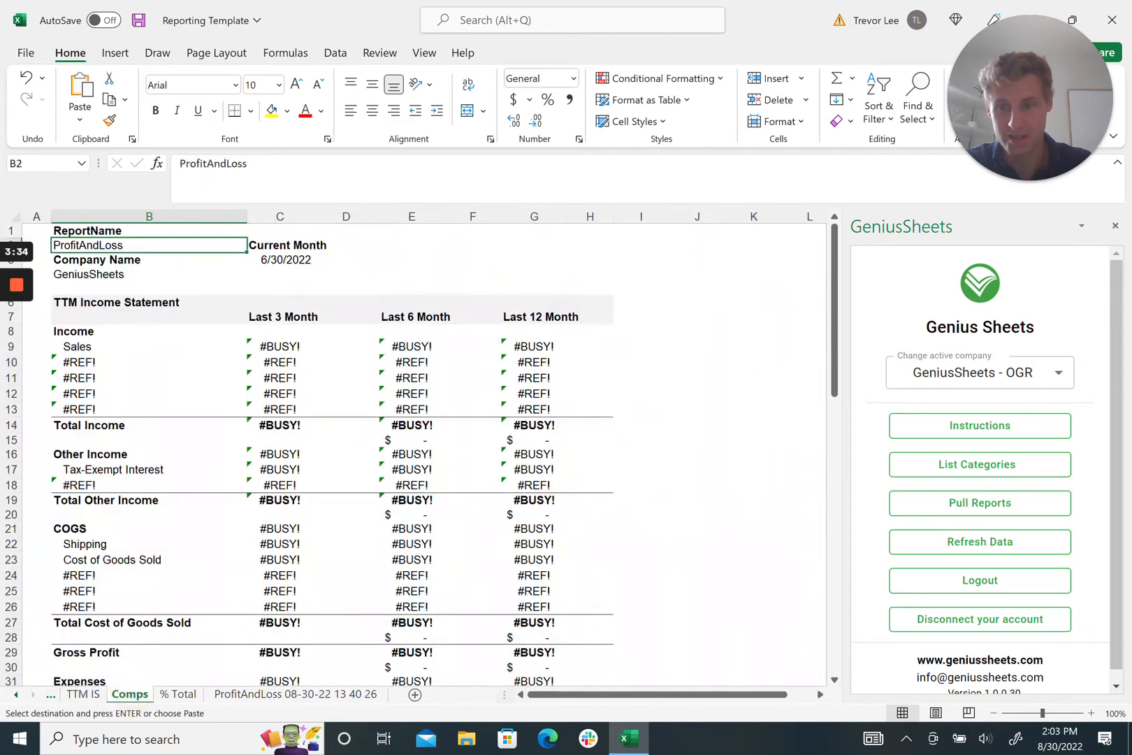
left_click(264, 694)
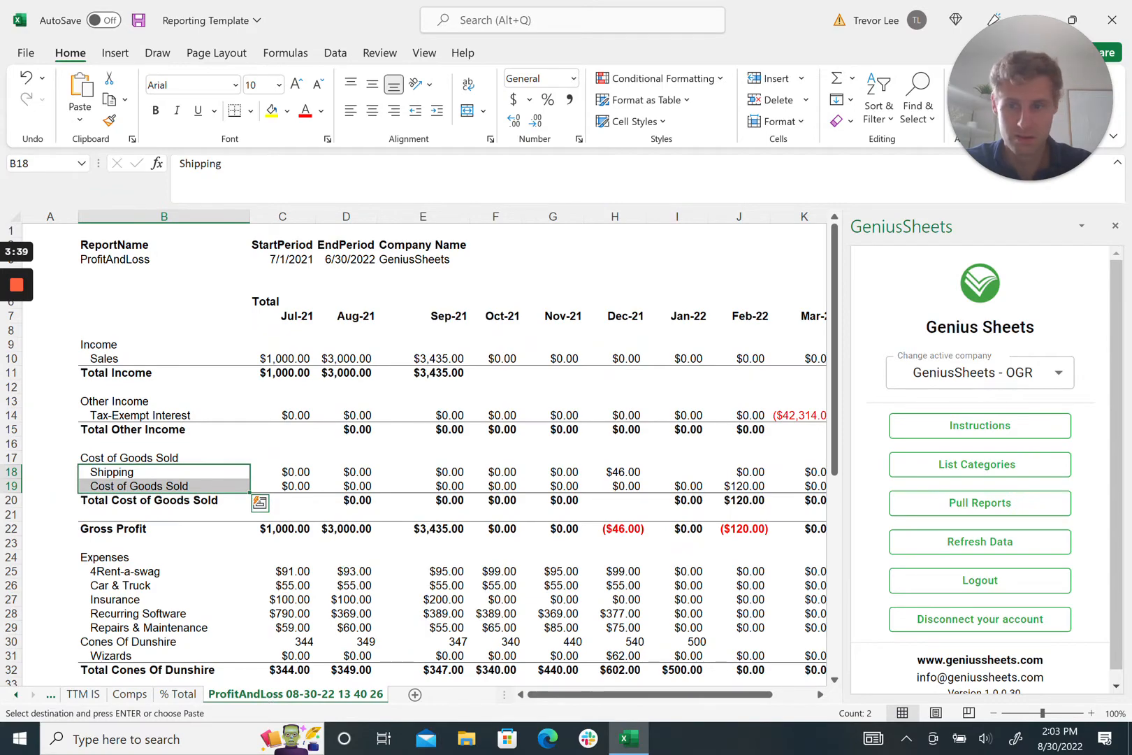
key("ctrl+z")
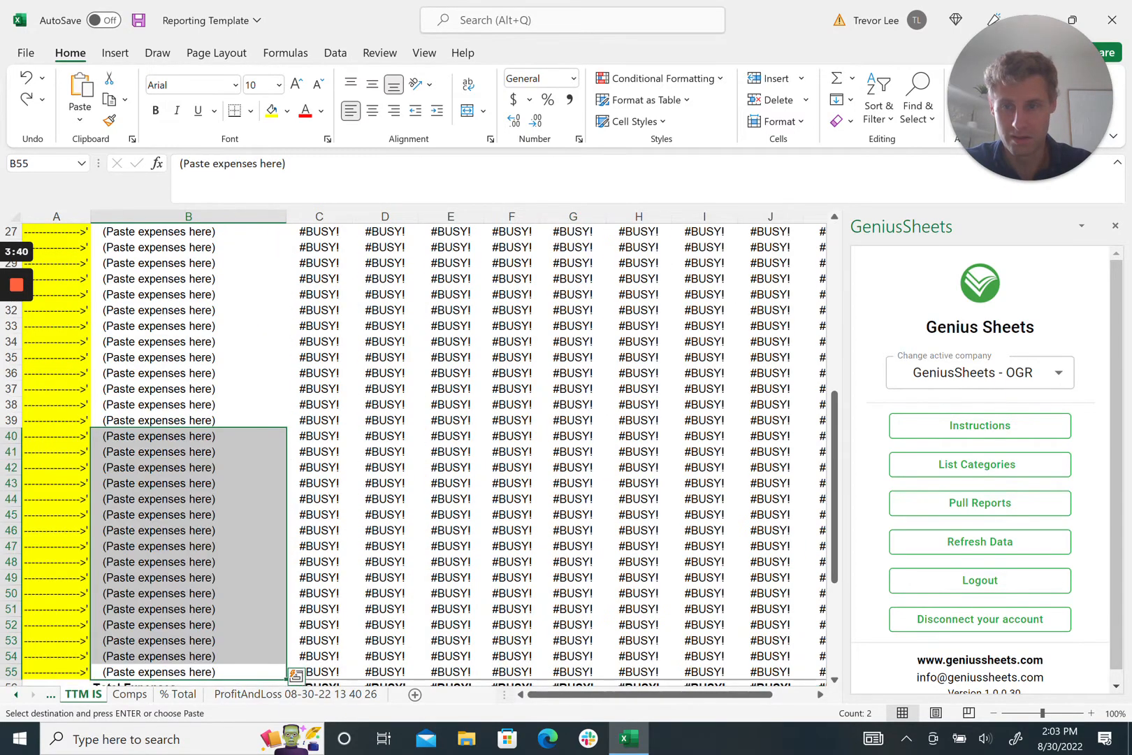
- Copy the expense account names in B25:B44 of the ProfitAndLoss sheet, from 4Rent-a-swag through Promotional Meals
left_click(280, 694)
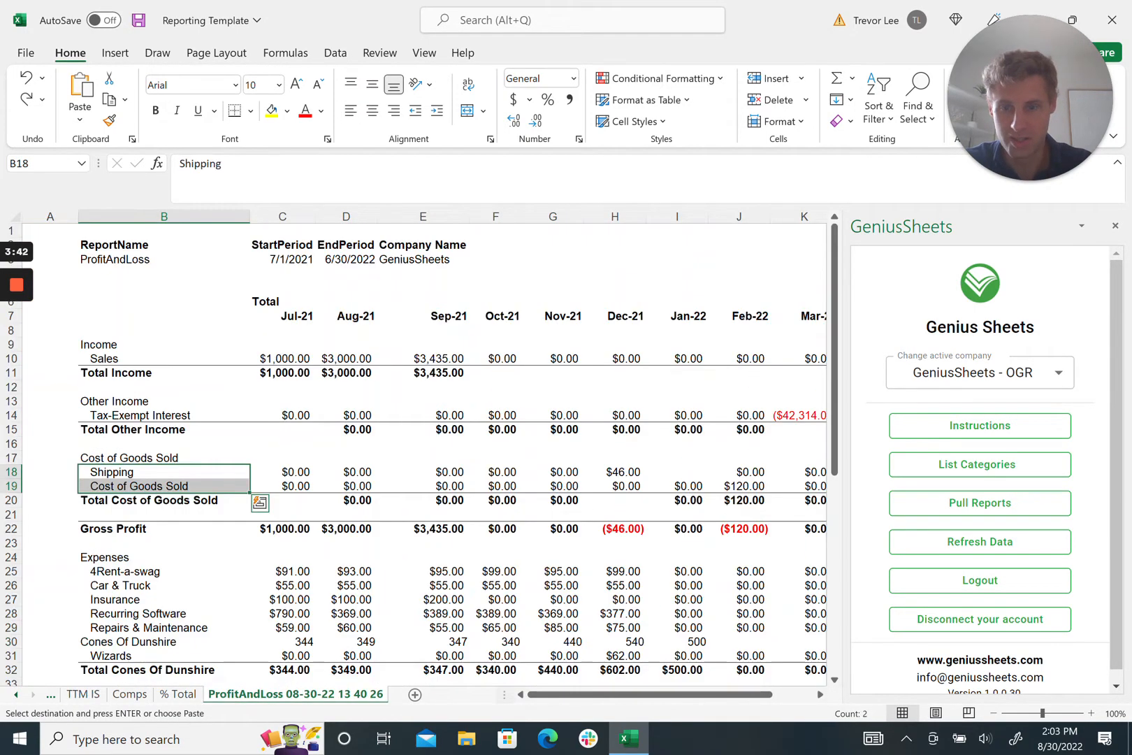
scroll(140, 341, "down", 5)
left_click(140, 343)
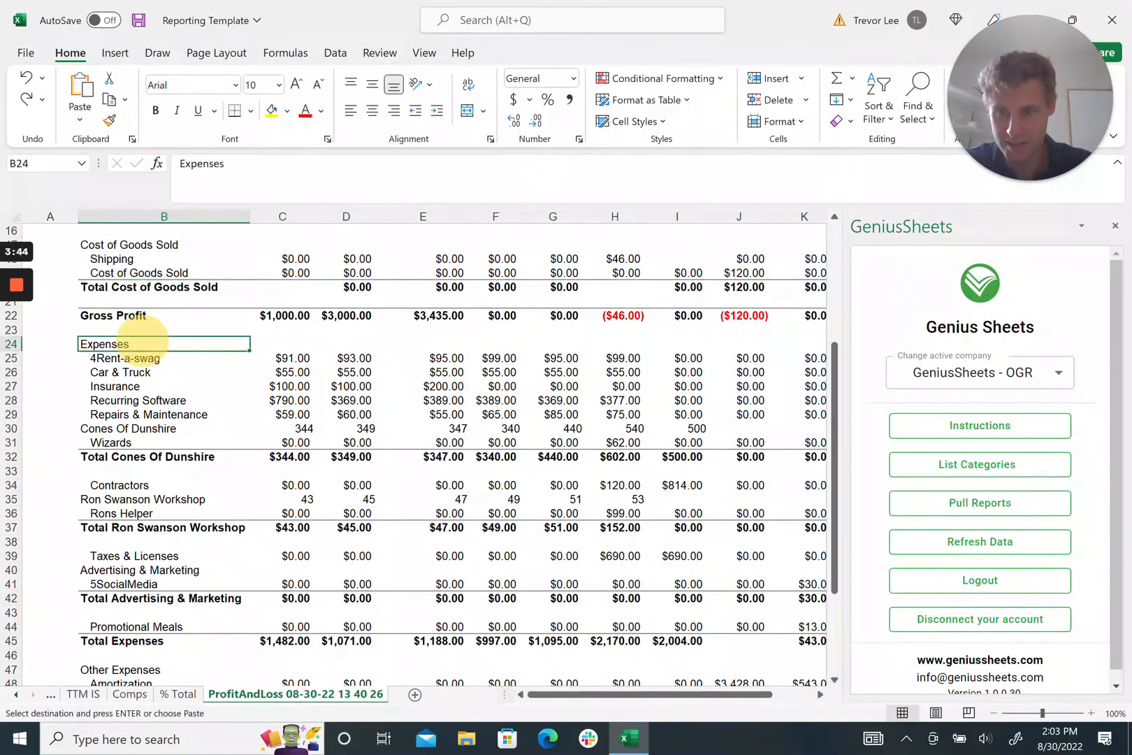
key("Down")
key("shift+Down")
key("shift+Down")
key("shift+Down")
key("shift+Down")
key("shift+Down")
key("shift+Down")
key("shift+Down")
key("shift+Down")
key("shift+Down")
key("shift+Down")
key("shift+Down")
key("shift+Down")
key("shift+Down")
key("shift+Down")
key("shift+Down")
key("shift+Down")
key("shift+Down")
key("shift+Down")
key("shift+Down")
key("shift+Down")
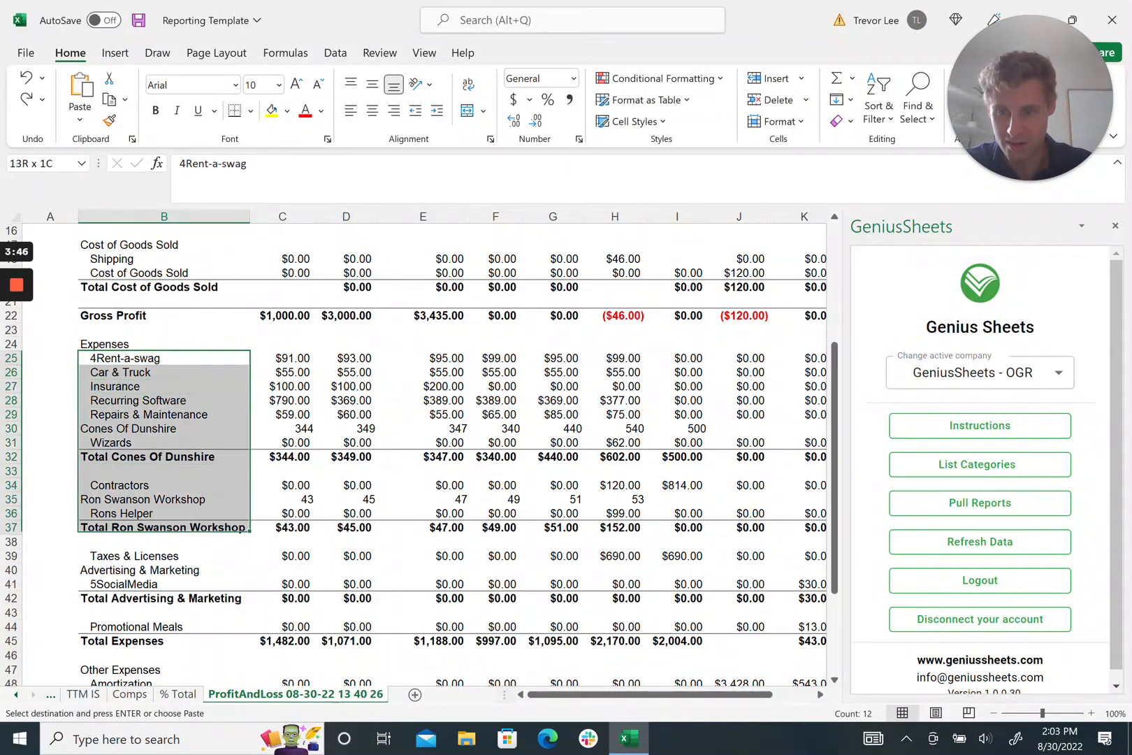
key("shift+Up")
key("shift+Up")
key("shift+Up")
key("shift+Up")
key("shift+Up")
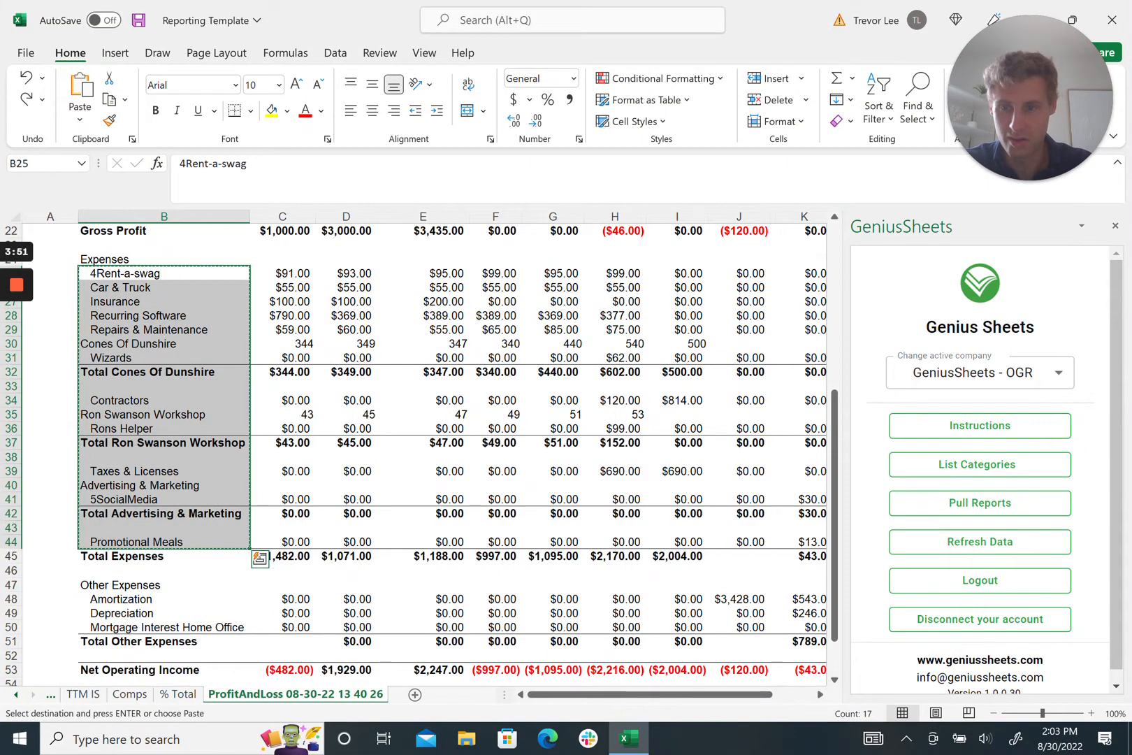
- Paste the copied expense names as values into the TTM IS Expenses section, starting at B24
left_click(90, 694)
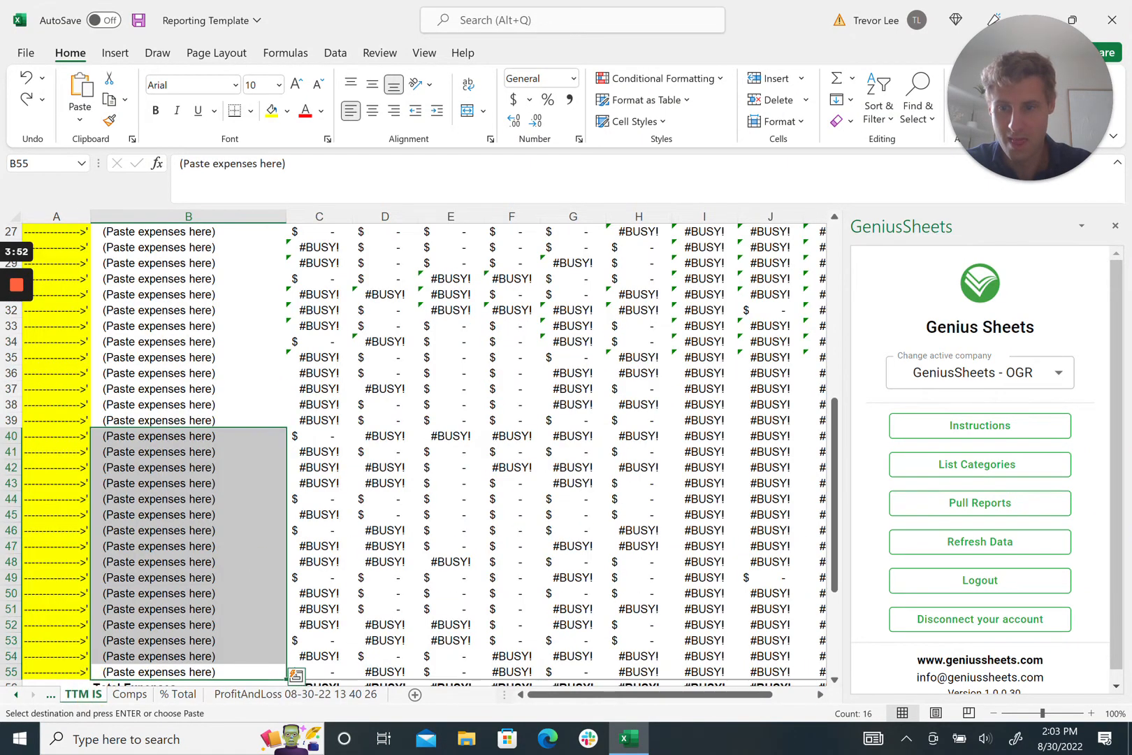
scroll(140, 531, "up", 5)
left_click(148, 397)
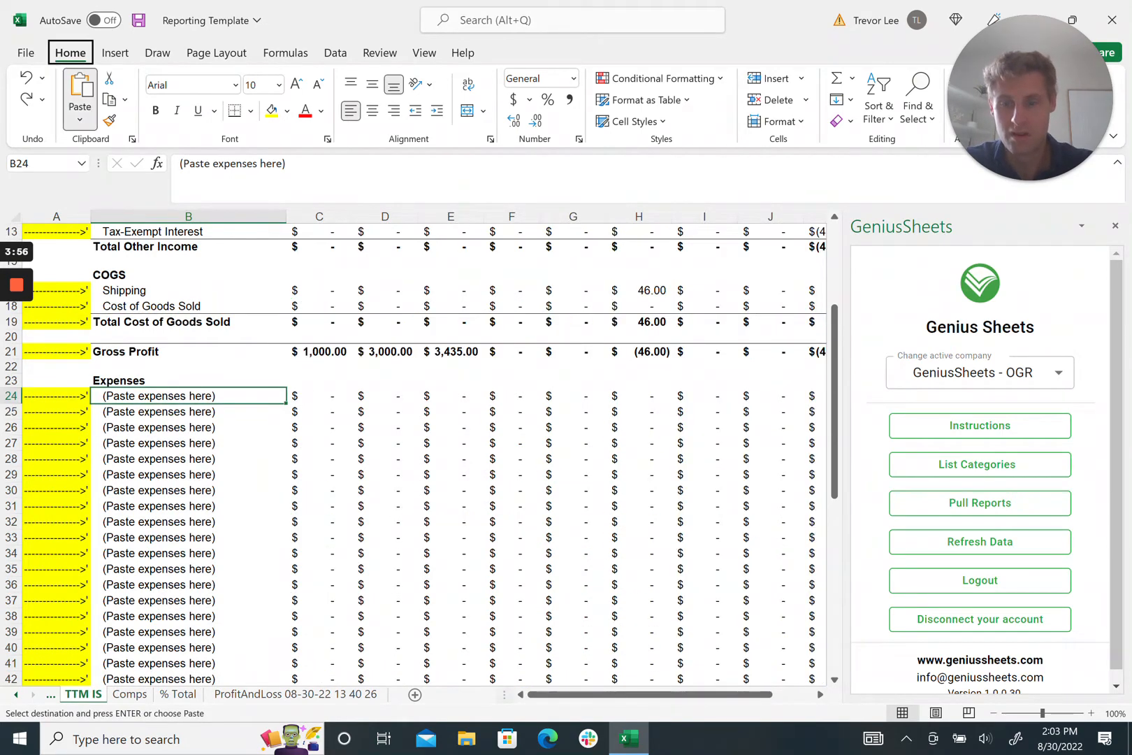
key("ctrl+v")
- Delete the blank sheet row 32 between Total Cones Of Dunshire and Contractors
key("Down")
key("Down")
key("Down")
key("Down")
key("Down")
key("Down")
key("Down")
key("Down")
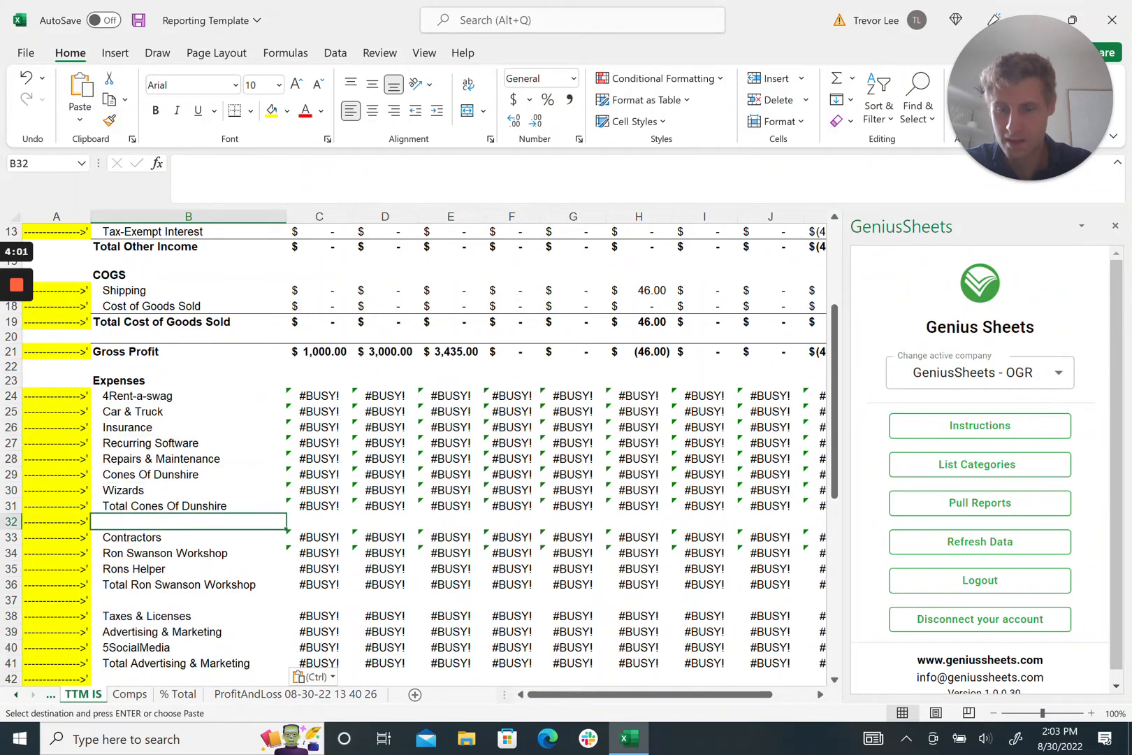
key("alt")
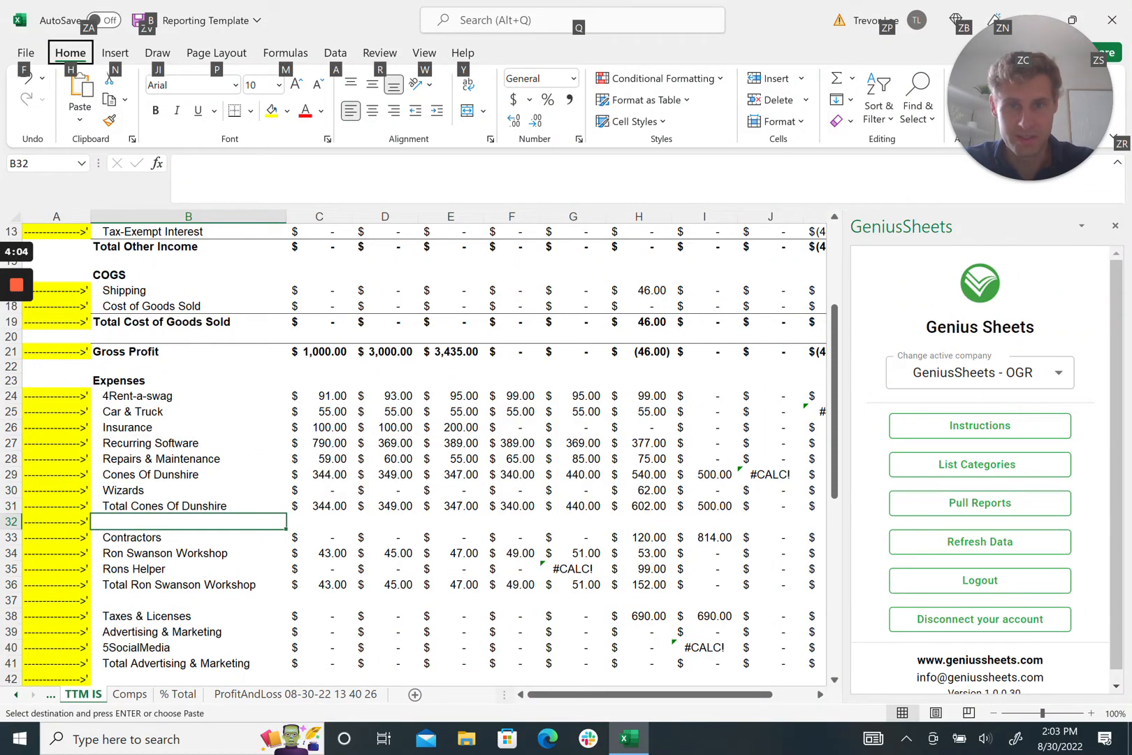
key("h")
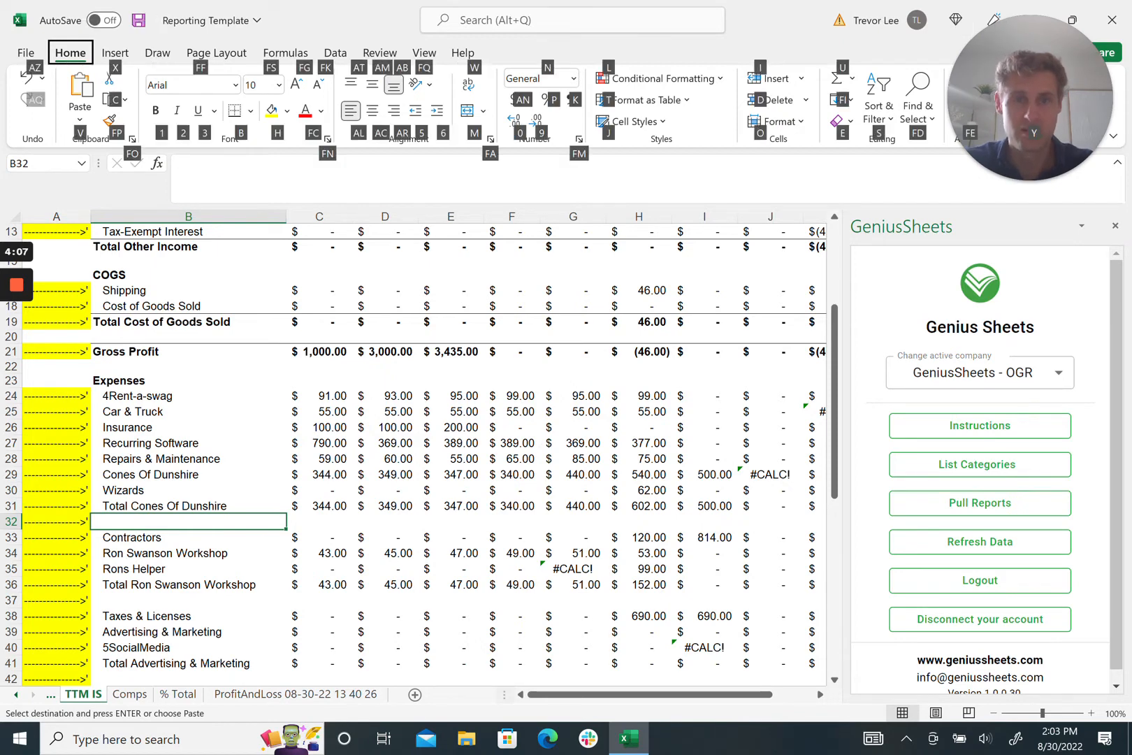
key("d")
key("r")
- Delete the blank sheet row 36 between Total Ron Swanson Workshop and Taxes & Licenses
key("Down")
key("Down")
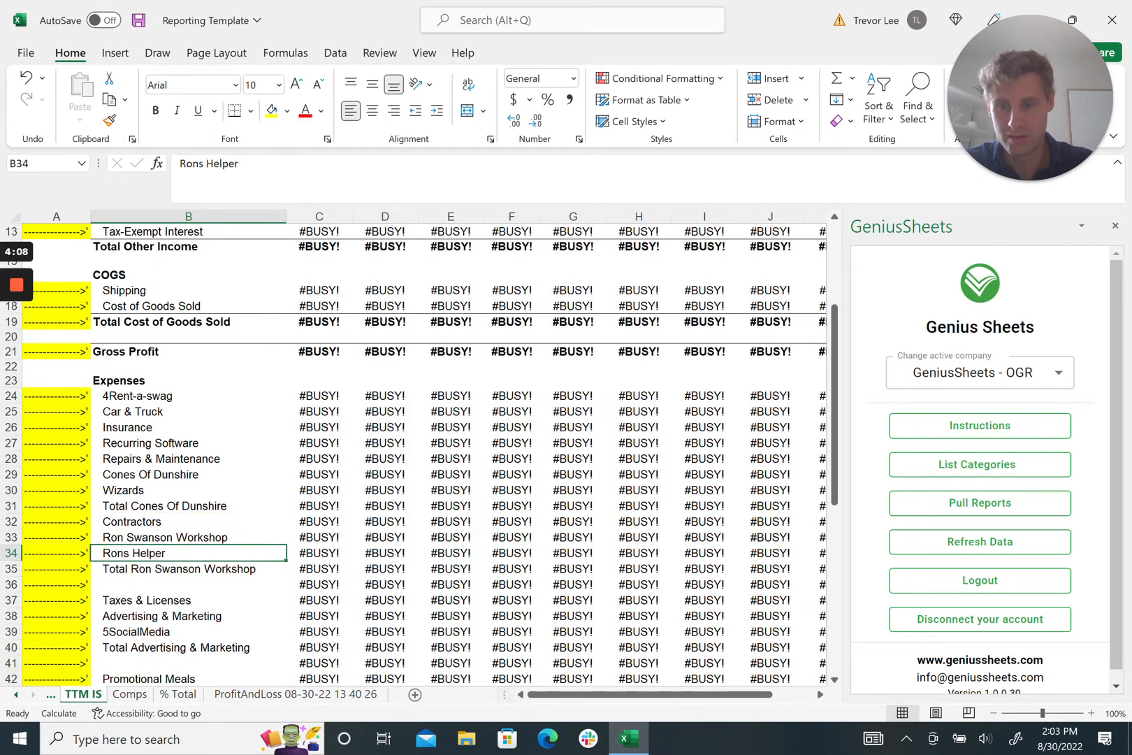
key("Down")
key("Down")
key("alt")
key("h")
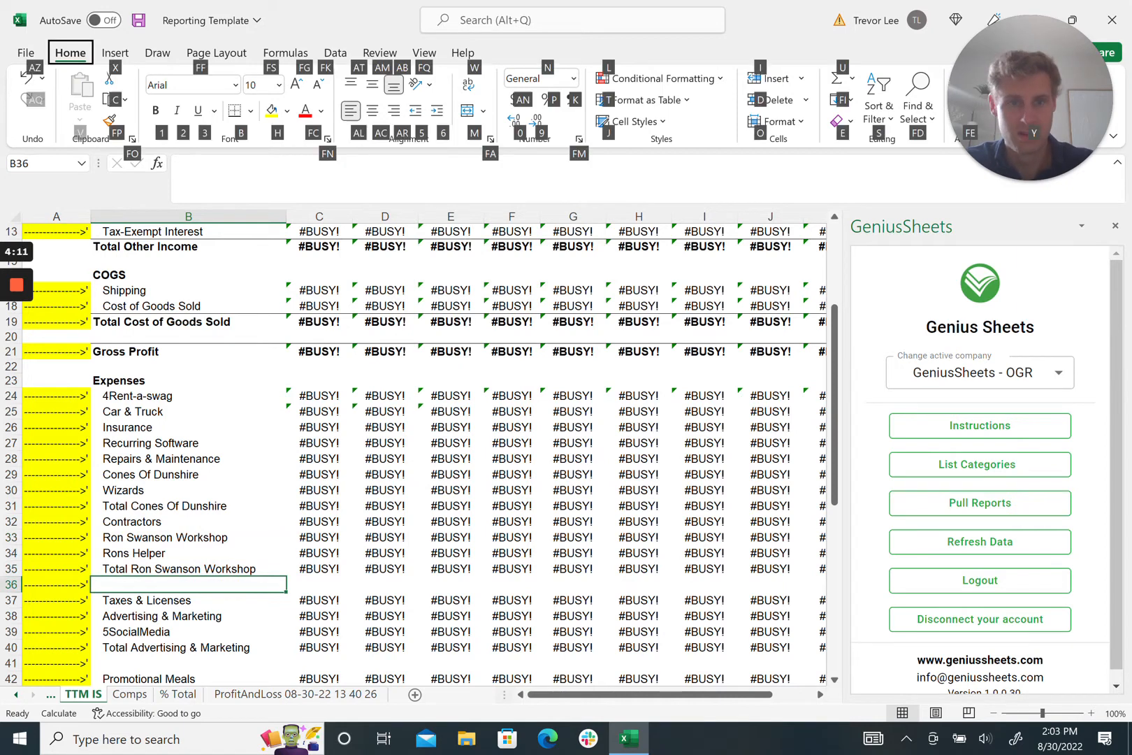
key("s")
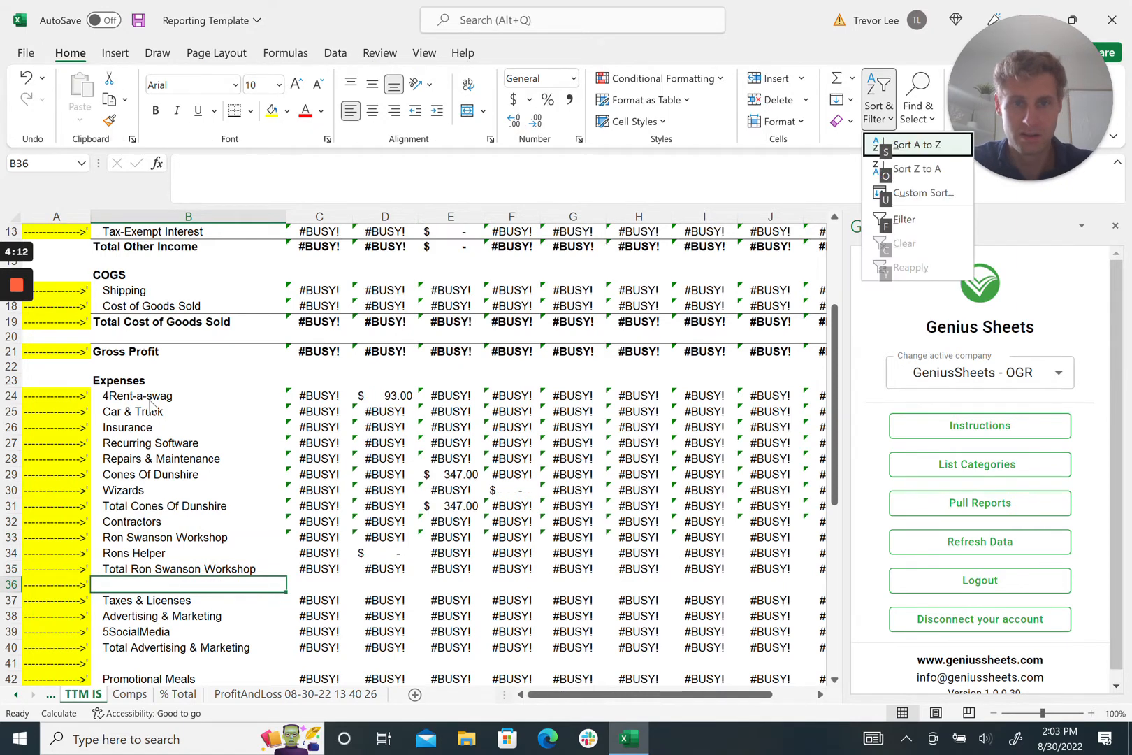
key("Escape")
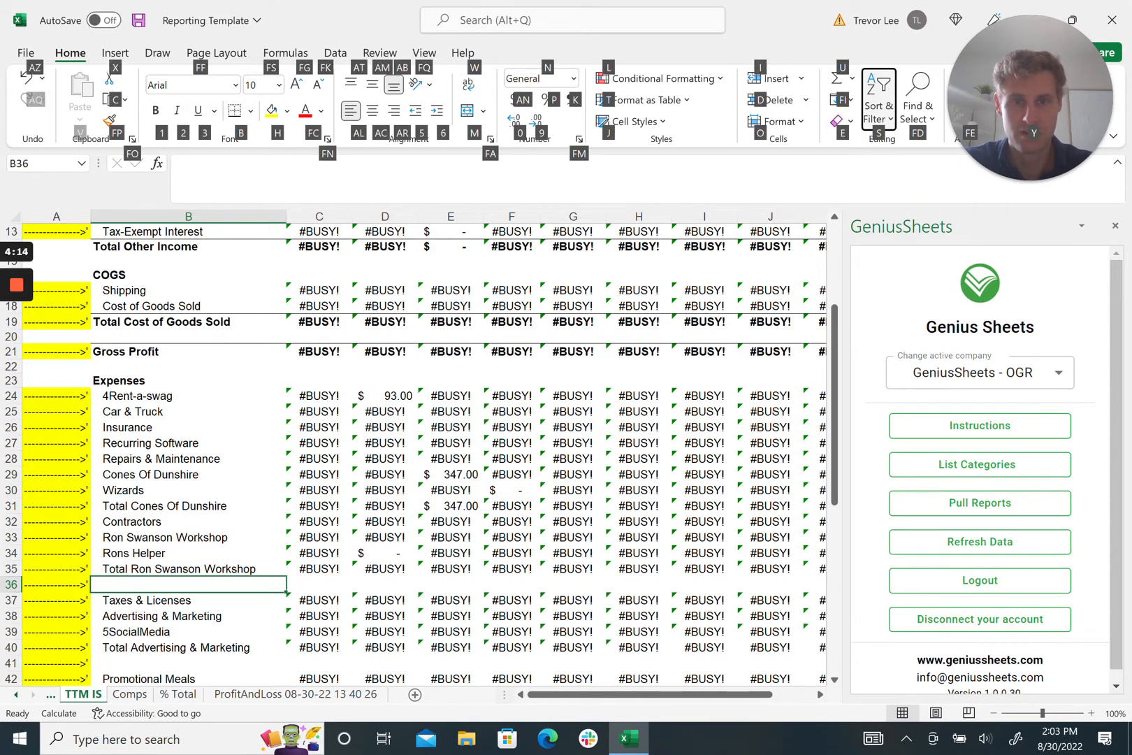
key("d")
key("r")
- Delete the blank sheet row 40 between Total Advertising & Marketing and Promotional Meals
key("Down")
key("Down")
key("Down")
key("Down")
key("Down")
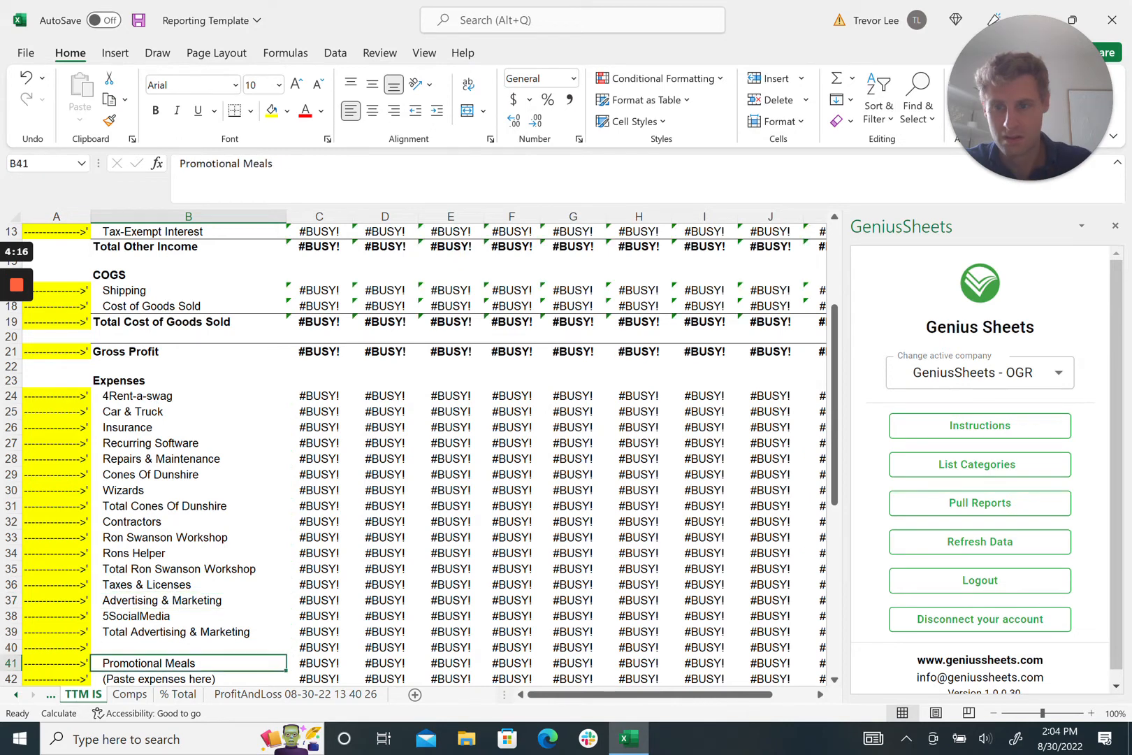
key("Up")
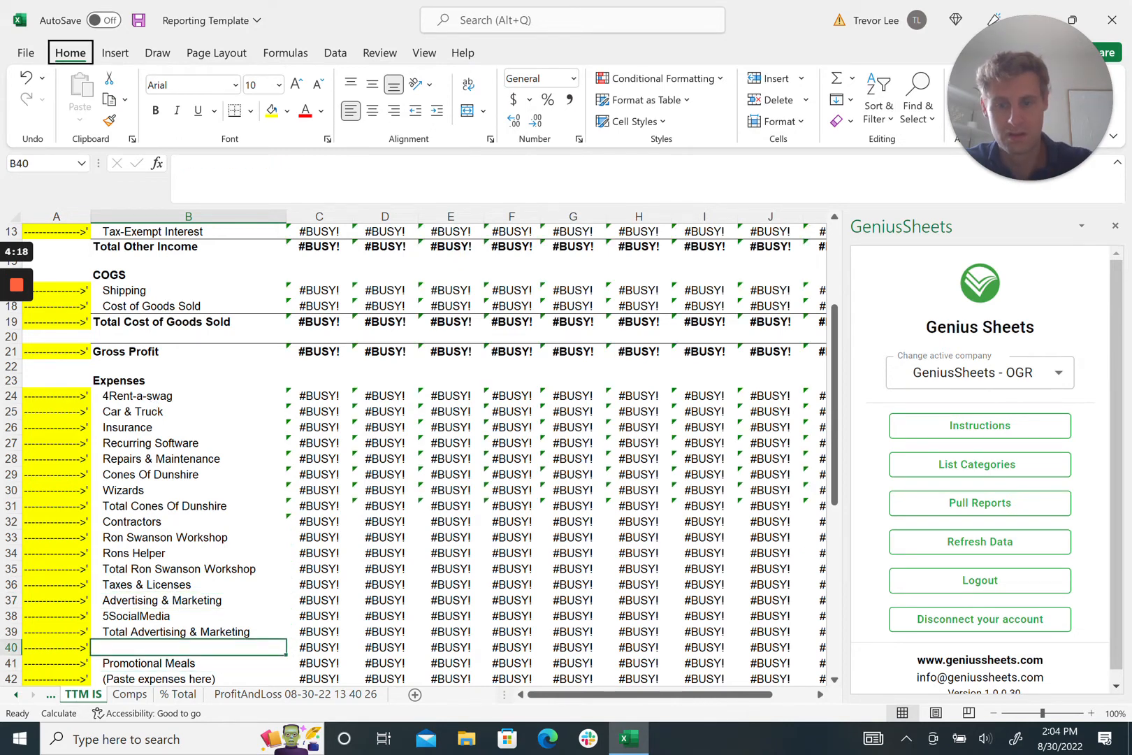
key("alt+h")
key("d")
key("r")
- Delete the Total Cones Of Dunshire subtotal in row 31 from the Expenses section
key("Up")
key("Up")
key("Up")
key("Up")
key("Up")
key("Up")
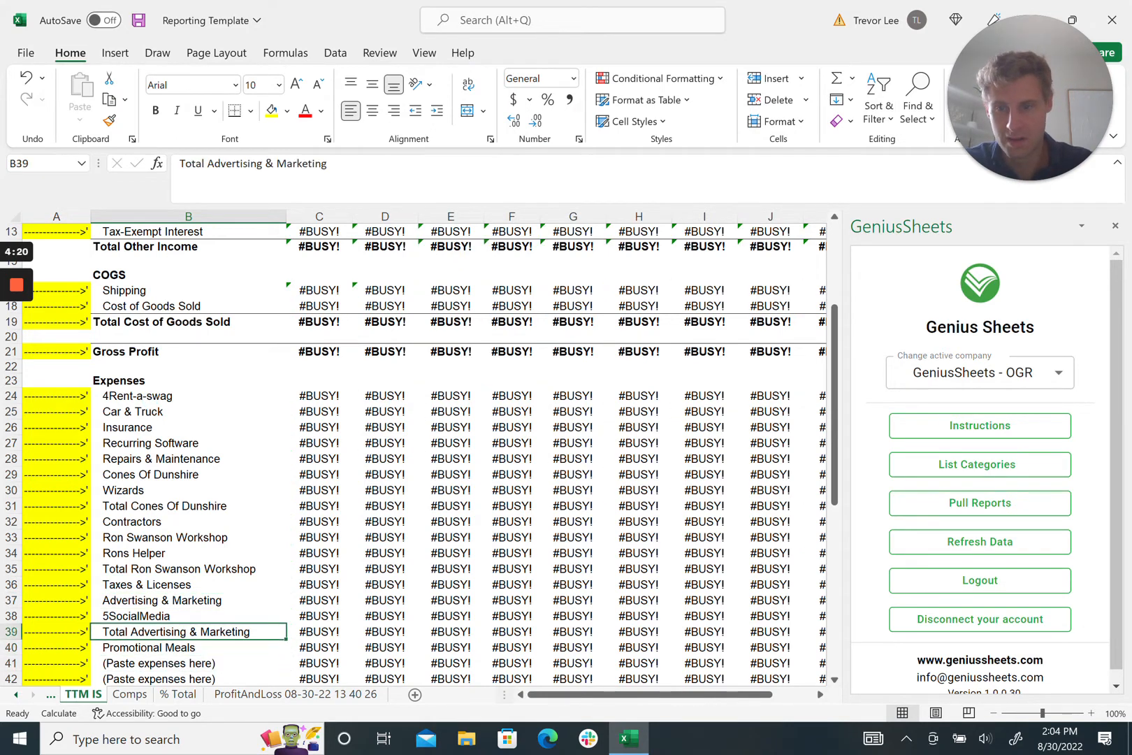
key("Up")
key("Up")
key("Up")
key("Up")
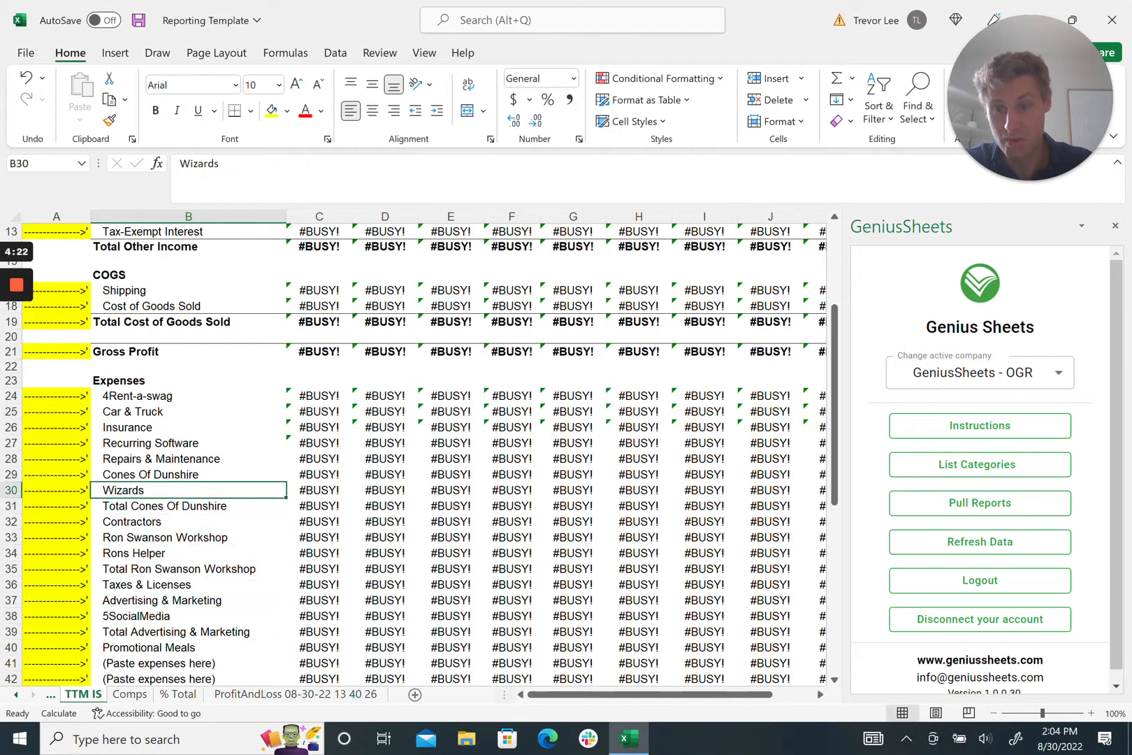
key("Down")
key("Right")
key("Left")
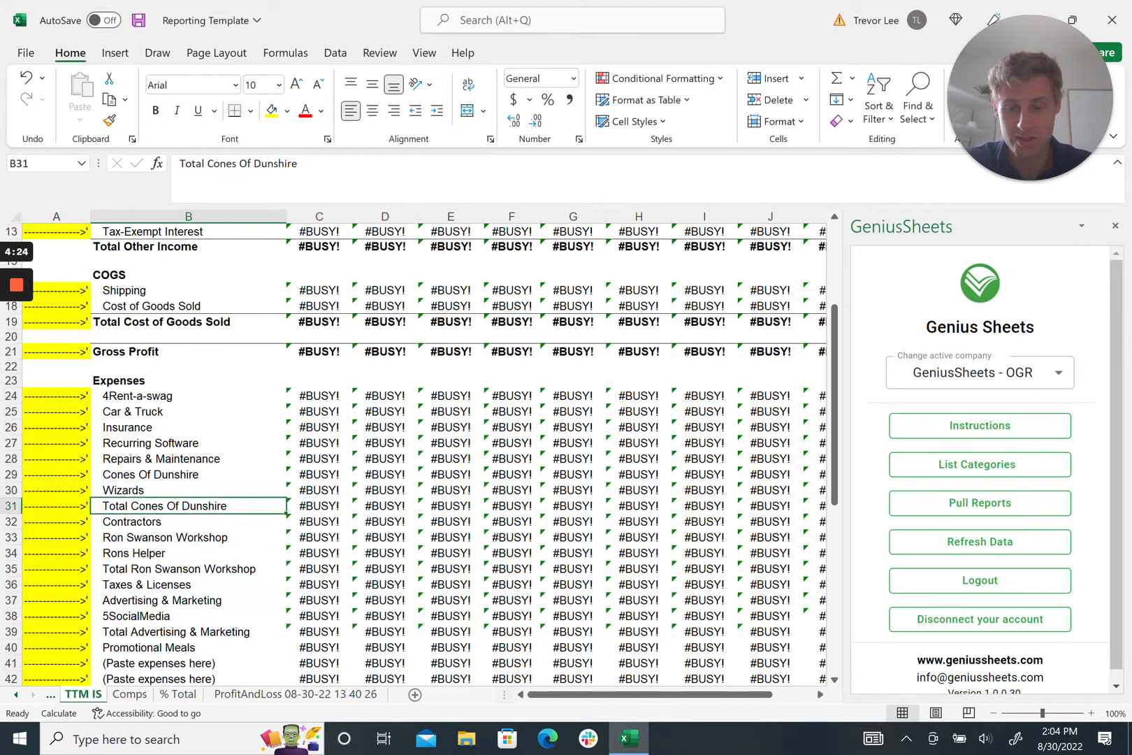
key("alt+d")
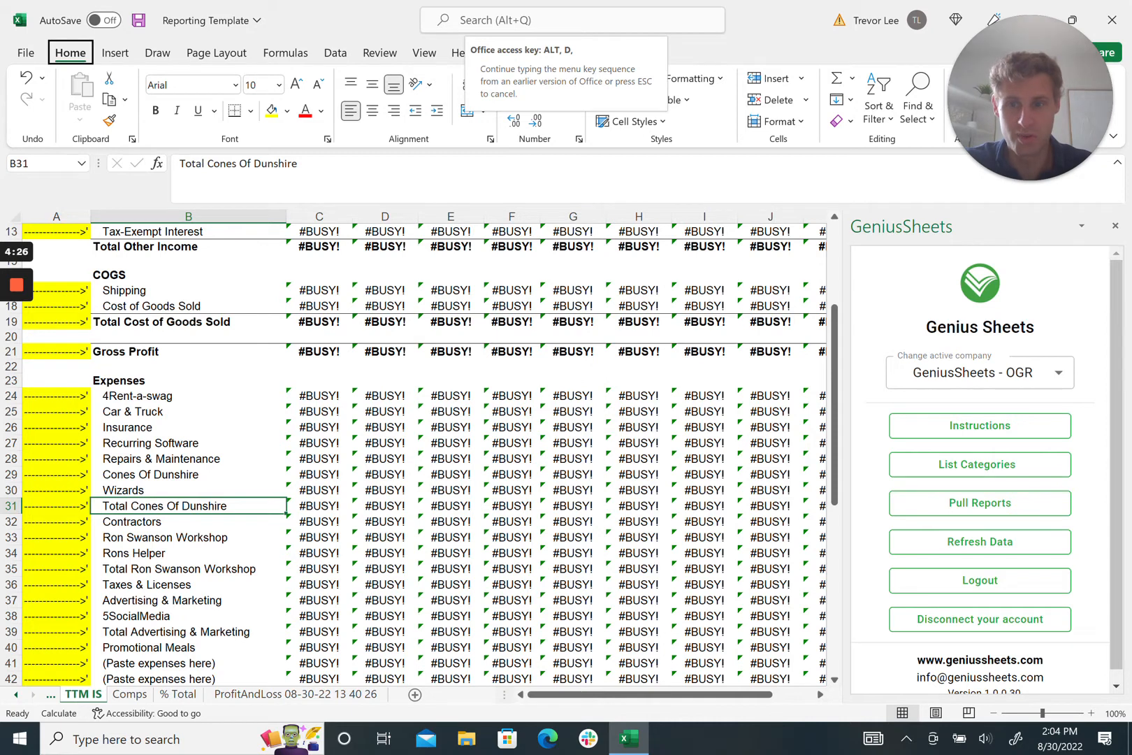
key("Escape")
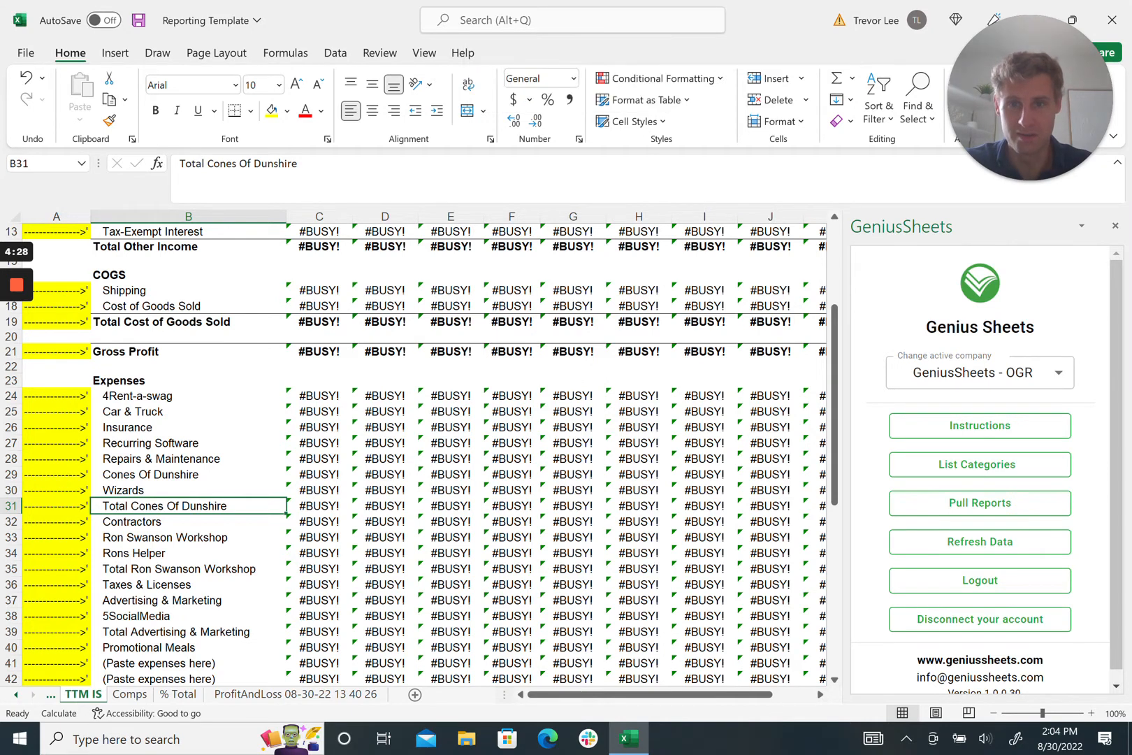
key("Down")
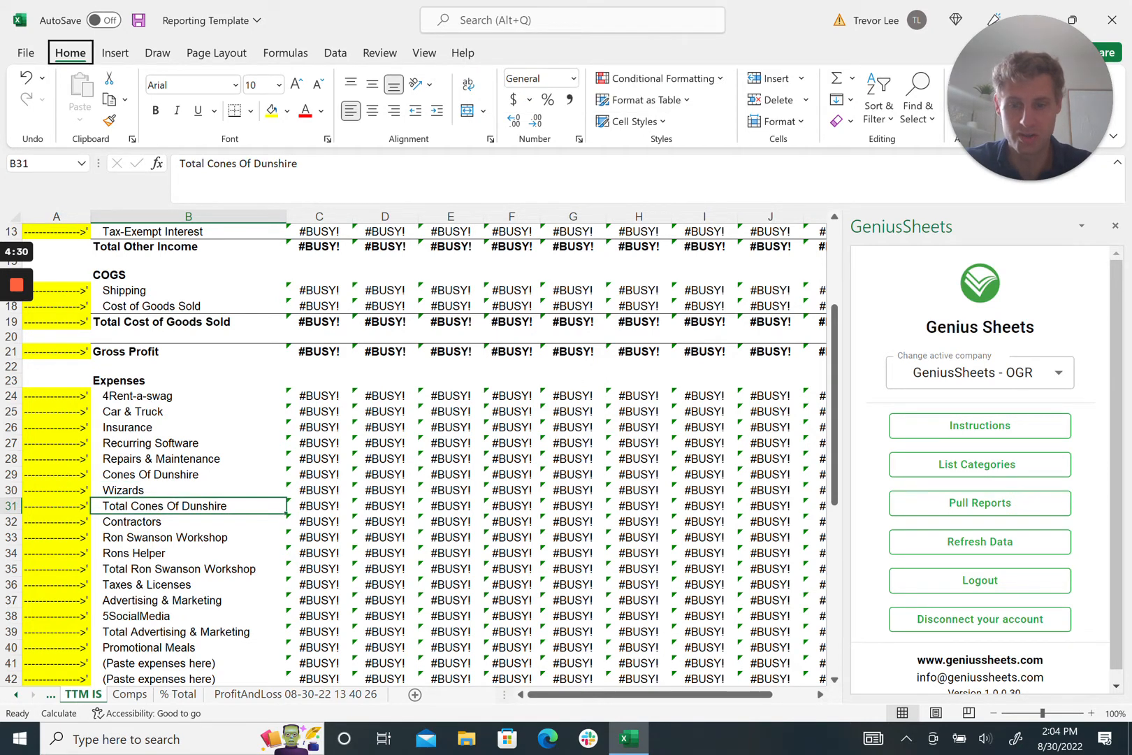
key("h")
key("d")
key("r")
- Delete the Total Ron Swanson Workshop subtotal in row 34 from the Expenses section
key("Down")
key("Down")
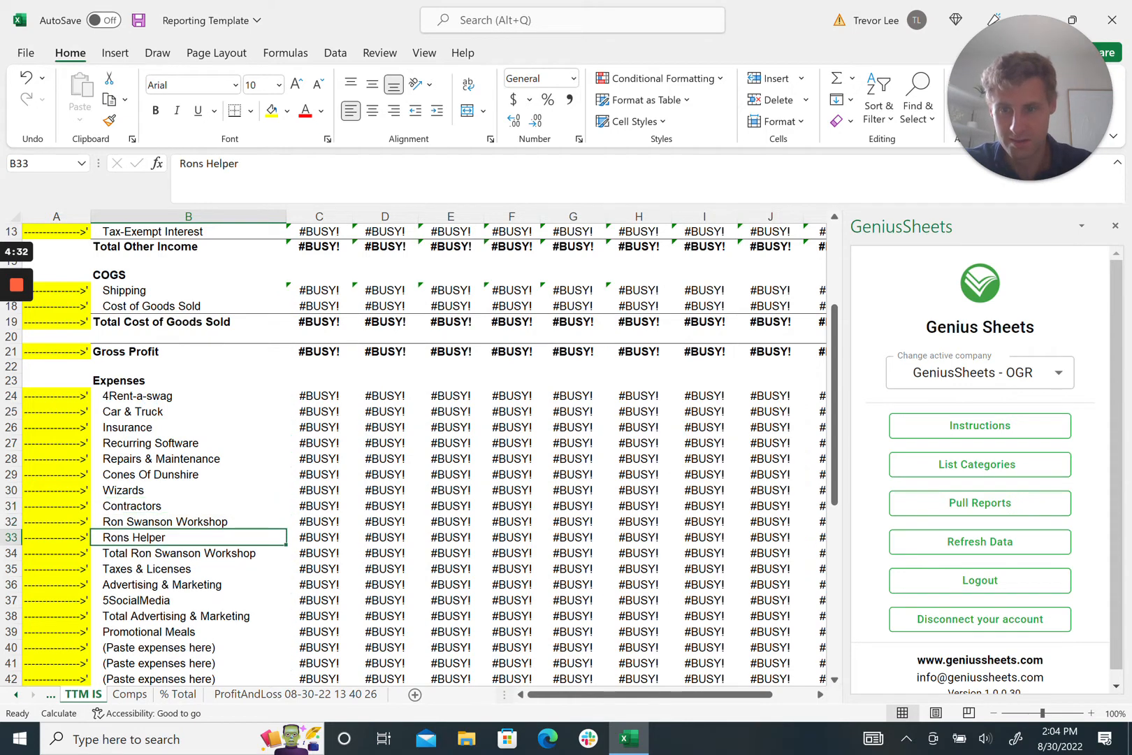
key("Down")
key("alt+d")
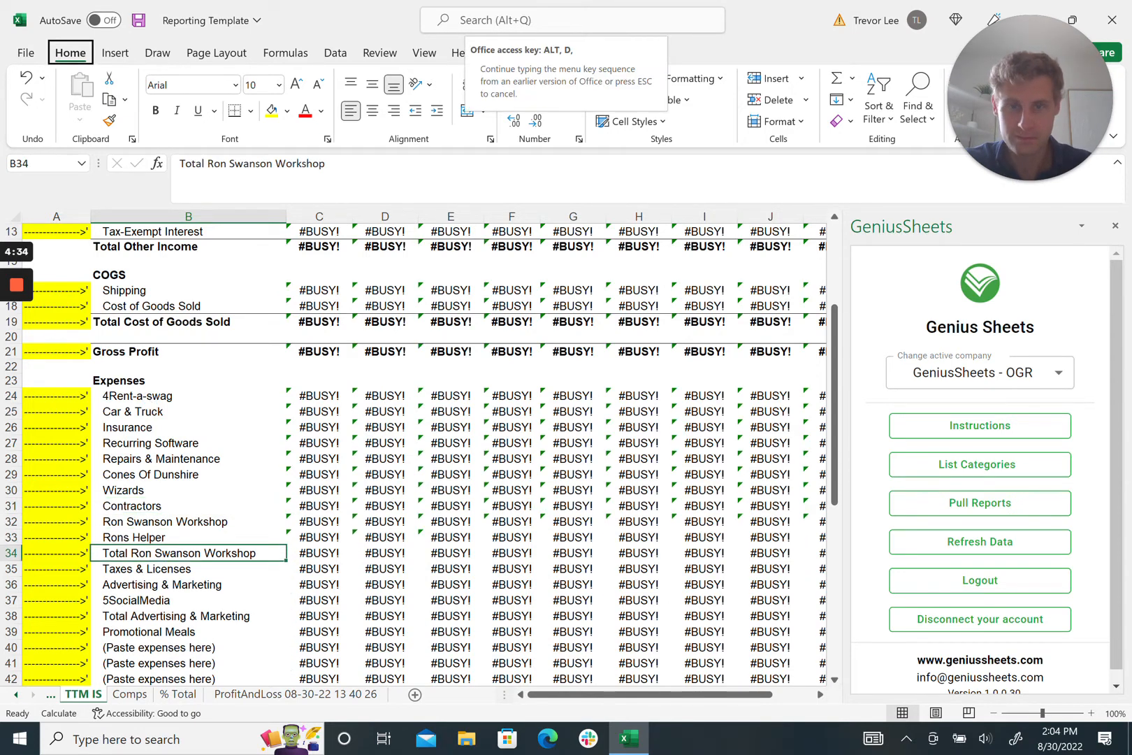
key("Escape")
key("alt")
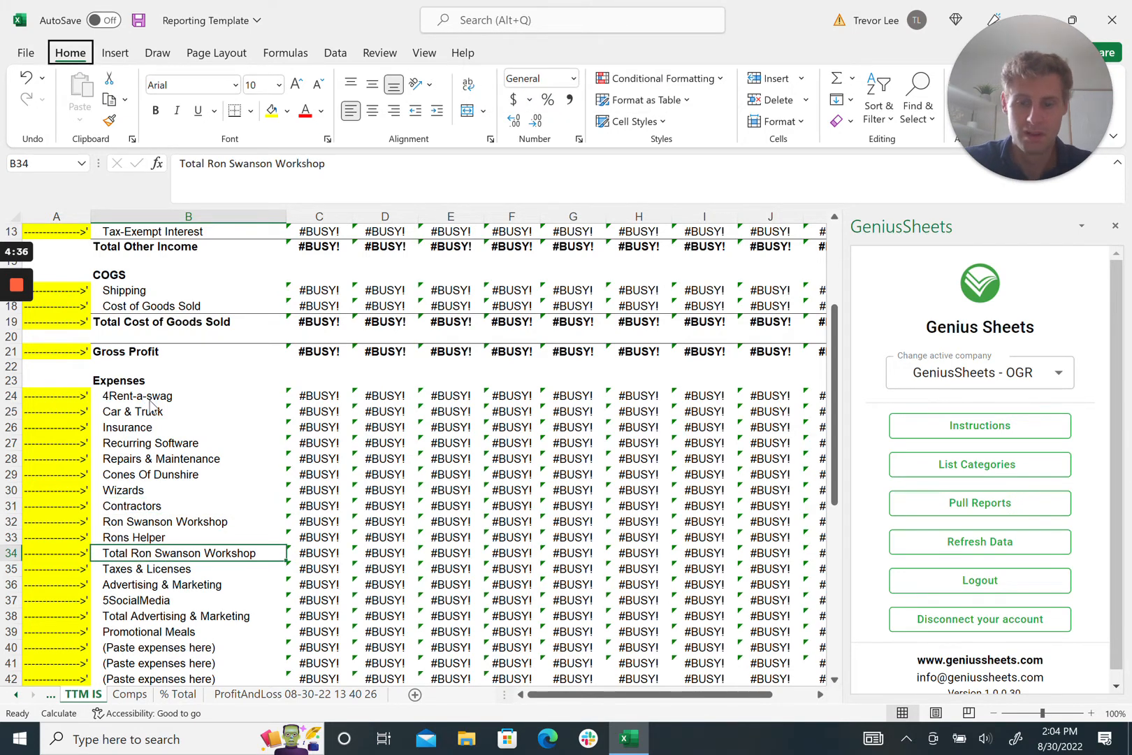
key("h")
key("d")
key("r")
- Delete the Total Advertising & Marketing subtotal in row 37 from the Expenses section
key("Down")
key("Down")
key("Down")
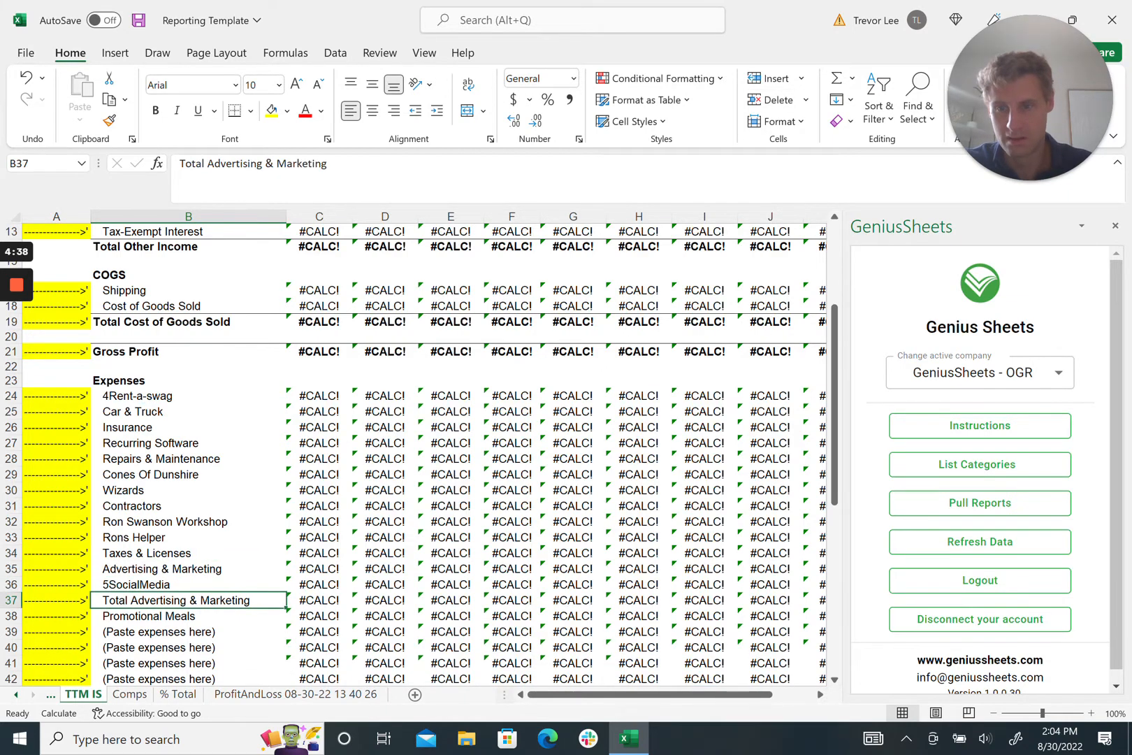
key("alt")
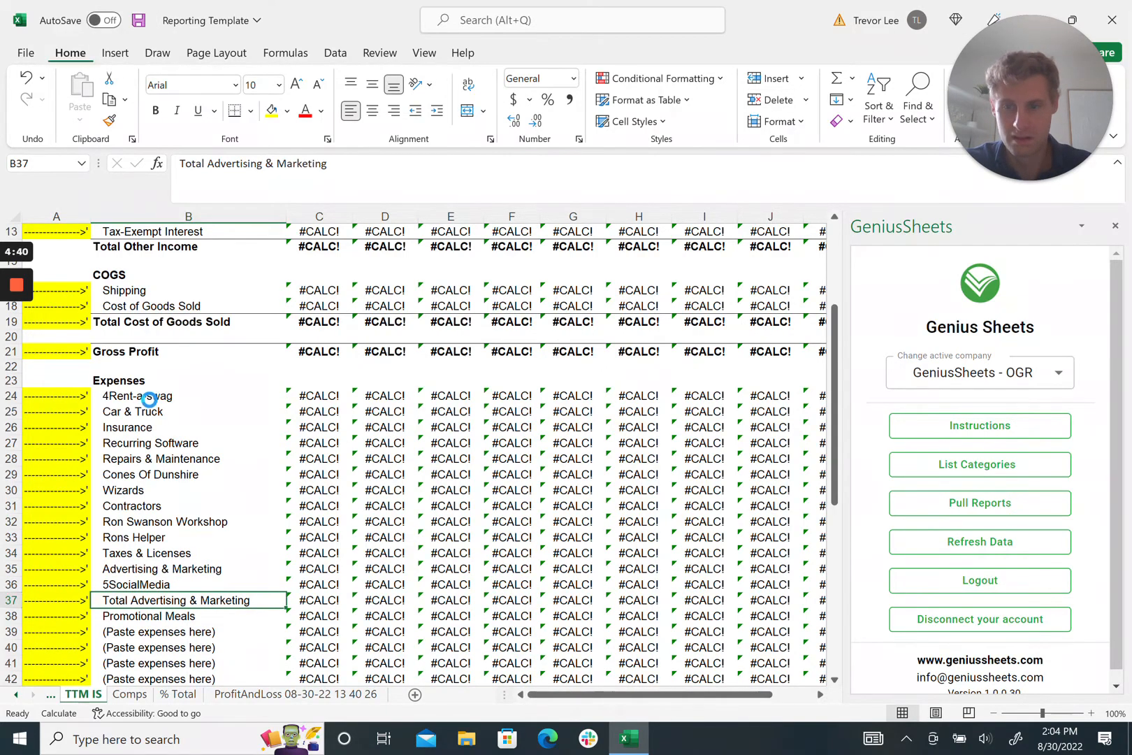
key("h")
key("d")
key("r")
- Look through the leftover expense placeholder rows below Promotional Meals down to Total Expenses
key("Down")
key("Down")
key("Down")
key("Down")
key("Down")
key("Down")
key("Down")
key("Down")
key("Down")
key("Down")
key("Down")
key("Down")
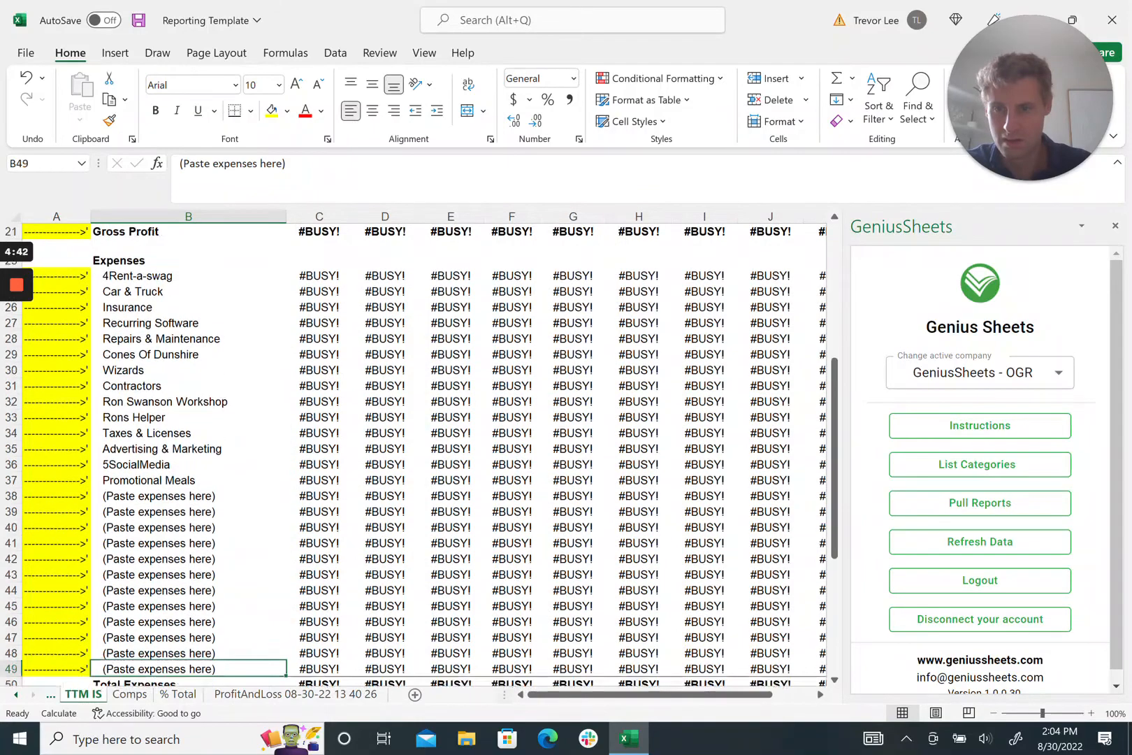
key("Up")
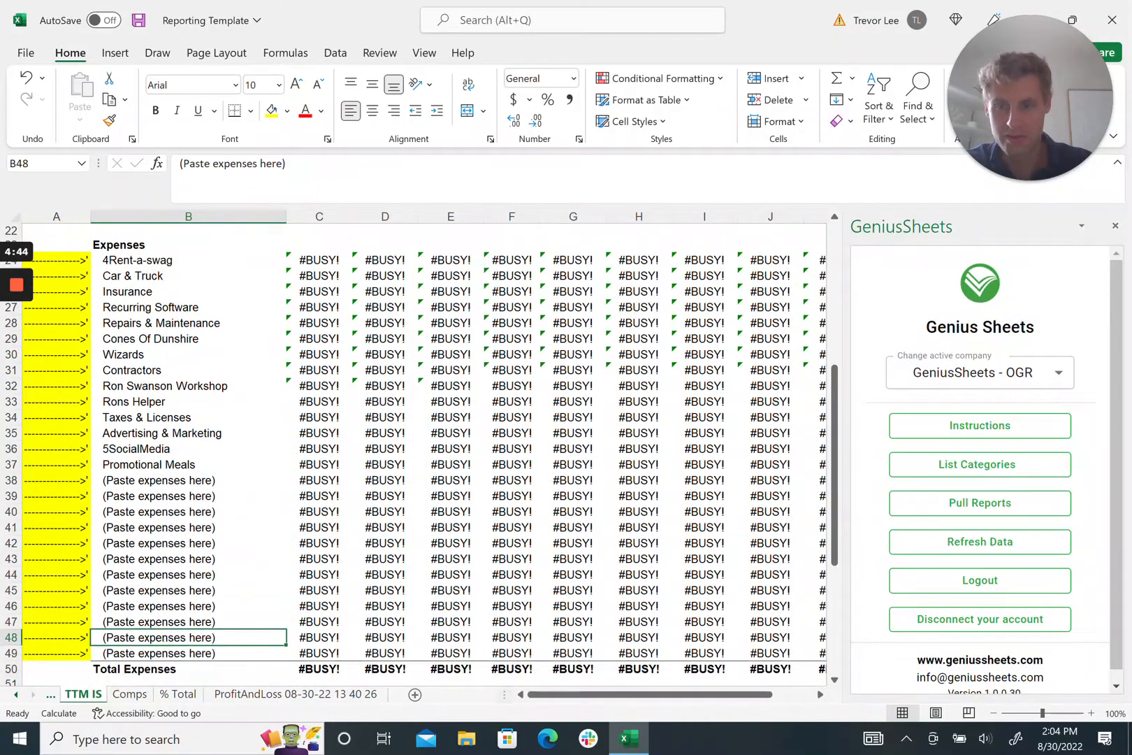
- Copy the other expense names Amortization, Depreciation and Mortgage Interest Home Office from the ProfitAndLoss sheet
key("ctrl+Page_Down")
key("ctrl+Page_Down")
key("ctrl+Page_Down")
scroll(414, 457, "up", 1)
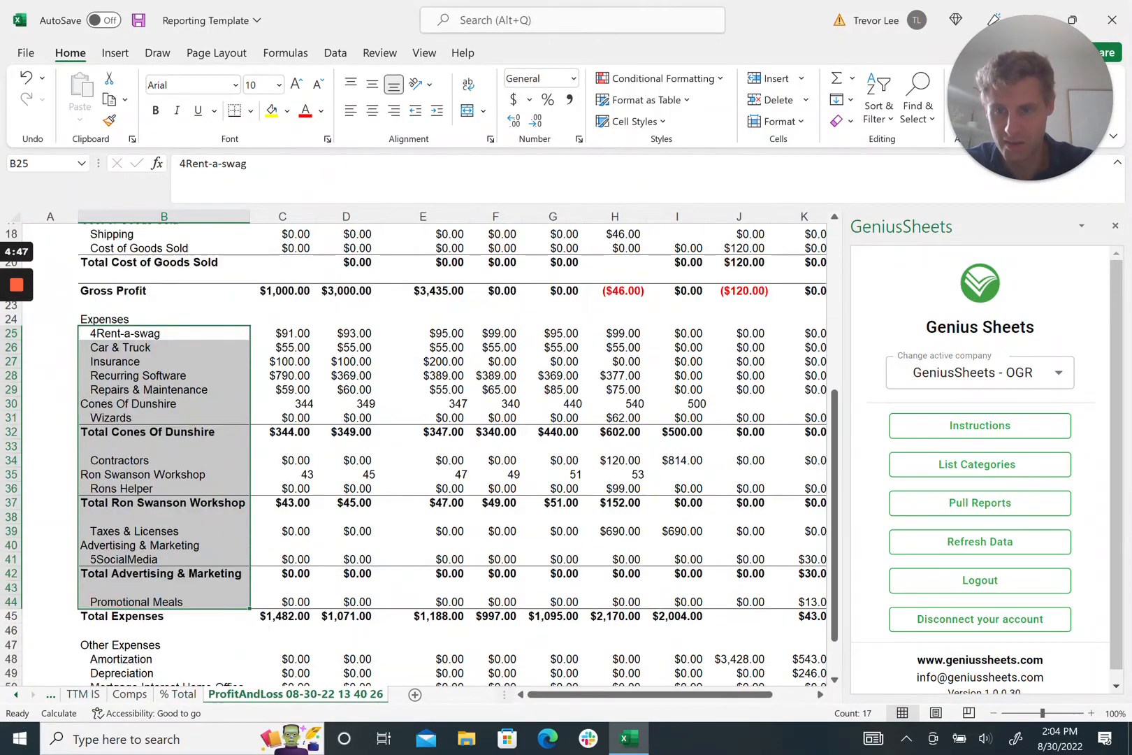
scroll(413, 458, "down", 5)
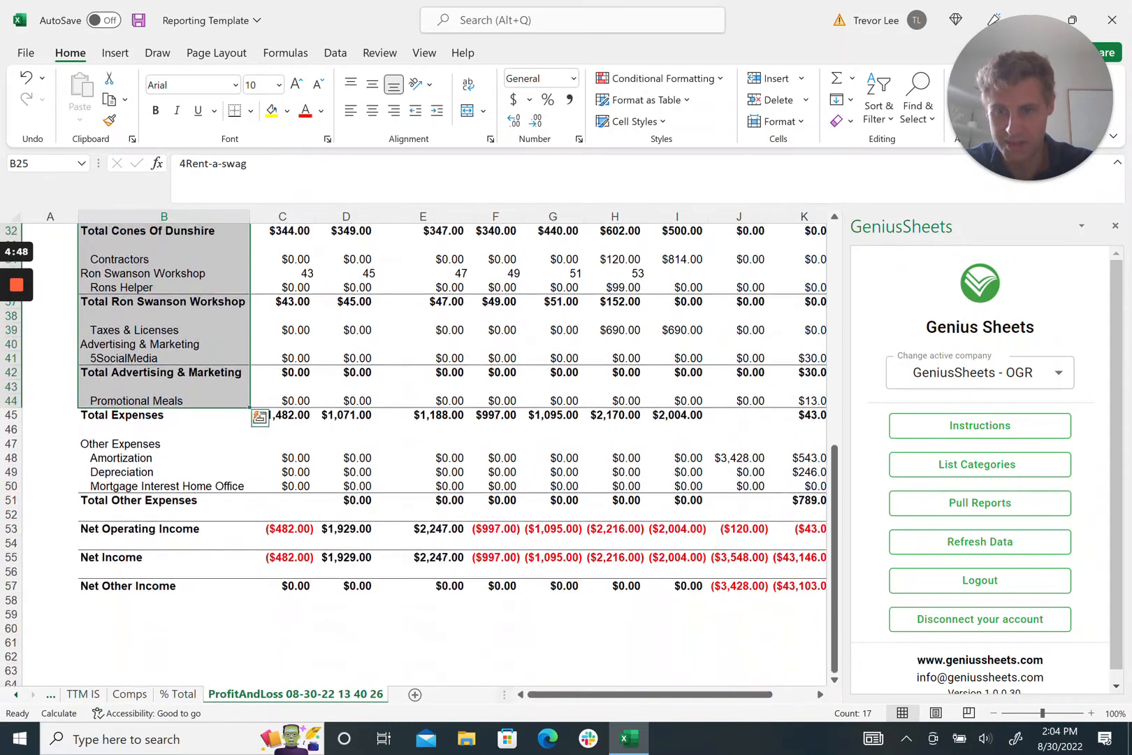
left_click_drag(118, 458, 115, 488)
key("ctrl+c")
- Paste the copied account names into the TTM IS sheet's Other Expenses section, starting at B55
key("ctrl+Page_Up")
key("ctrl+Page_Up")
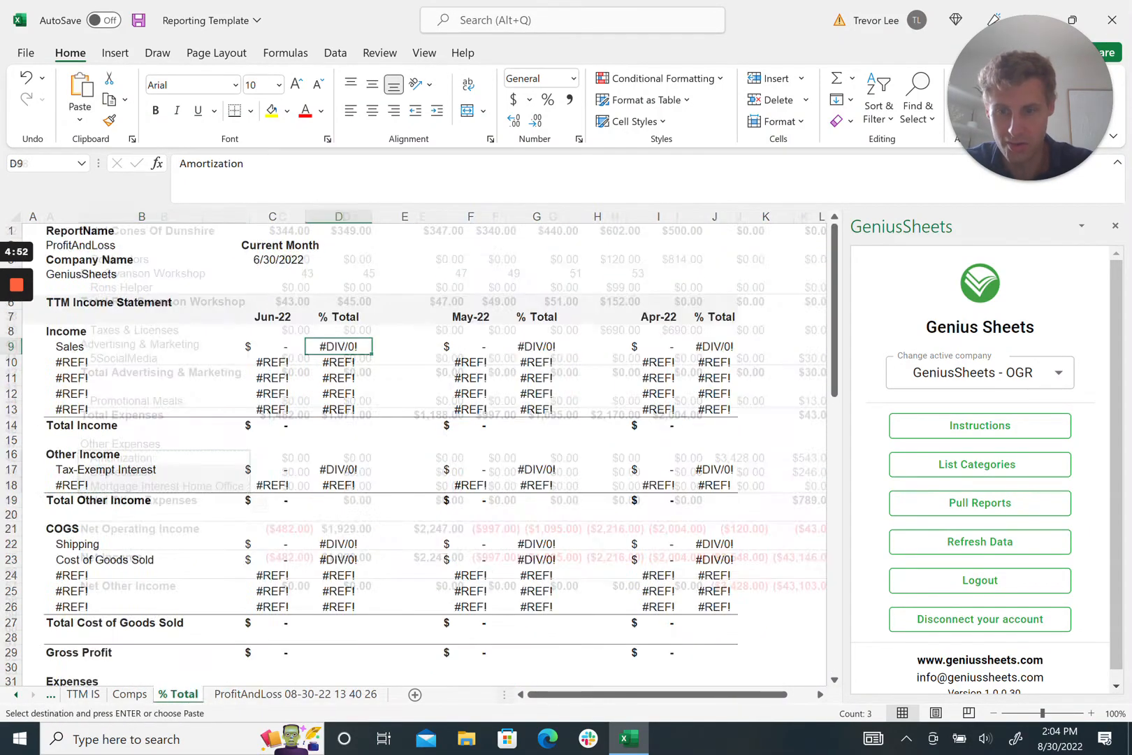
scroll(414, 447, "down", 5)
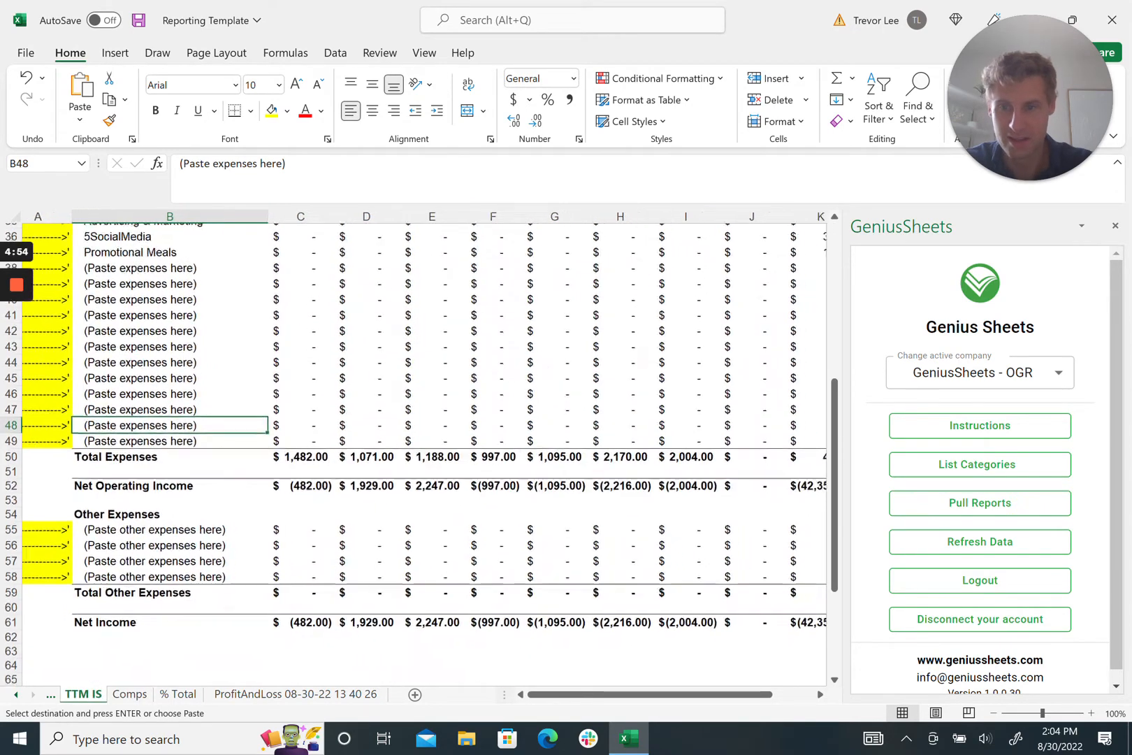
left_click(150, 524)
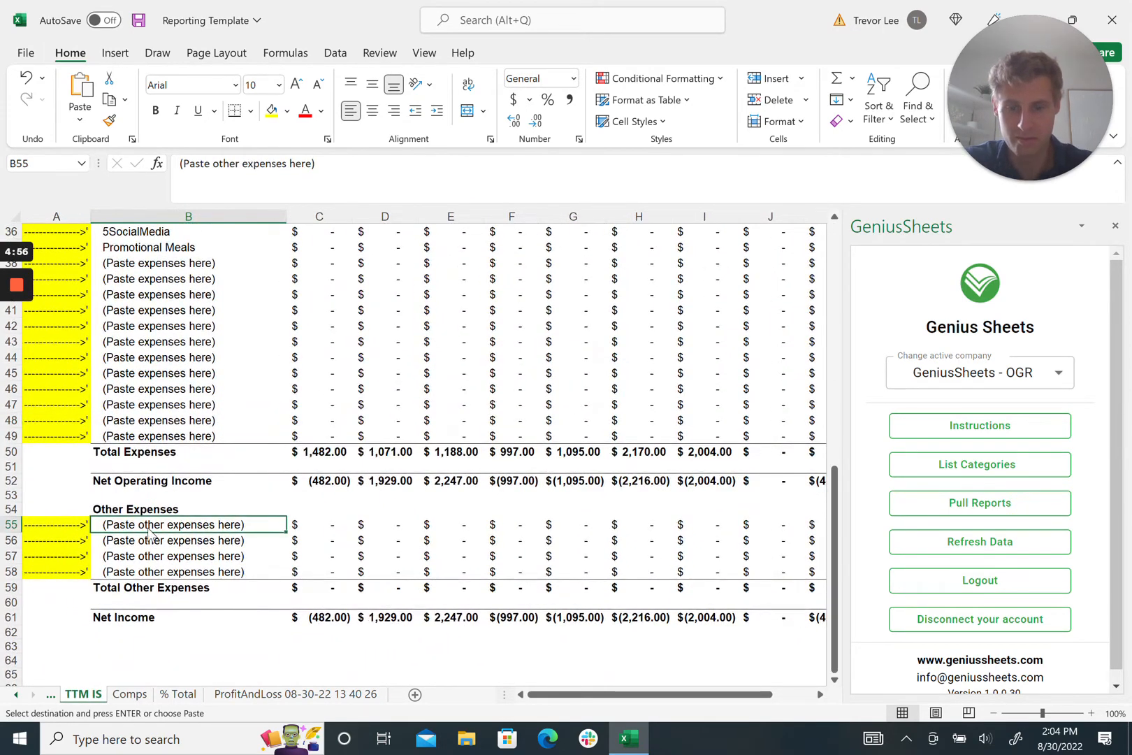
key("ctrl+v")
- Delete the surplus "(Paste expenses here)" placeholder rows 38 to 49 above Total Expenses
scroll(424, 454, "up", 1)
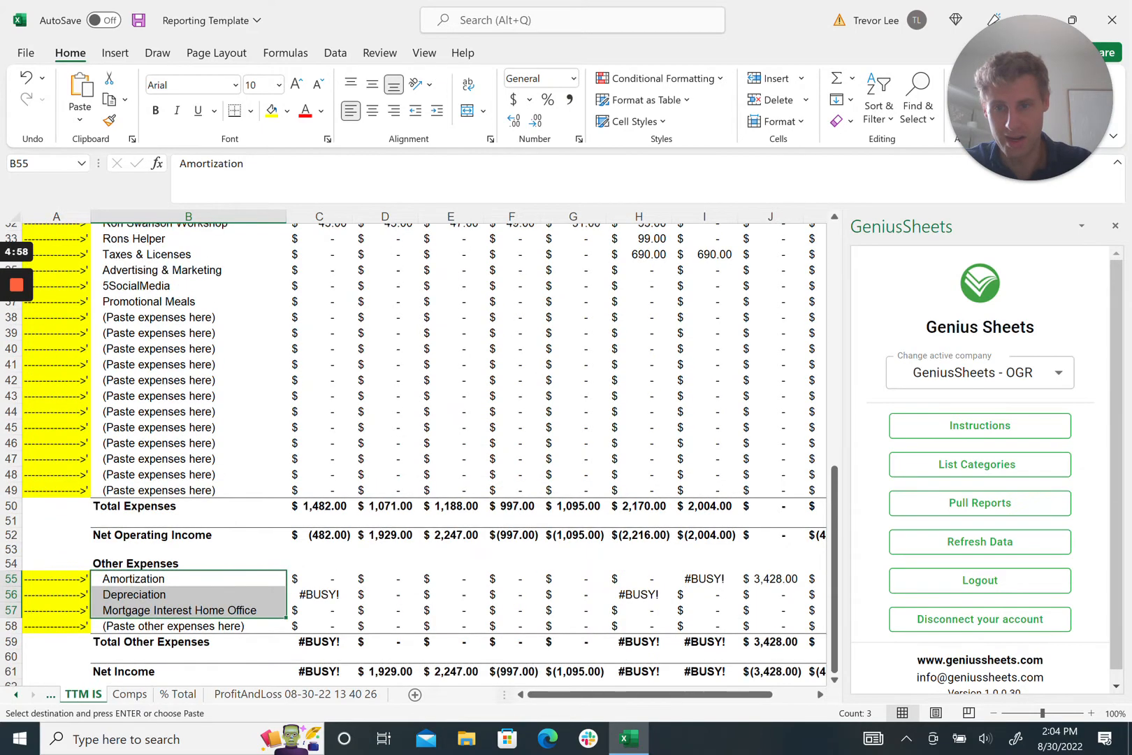
left_click(159, 311)
left_click_drag(209, 310, 287, 495)
key("alt+h")
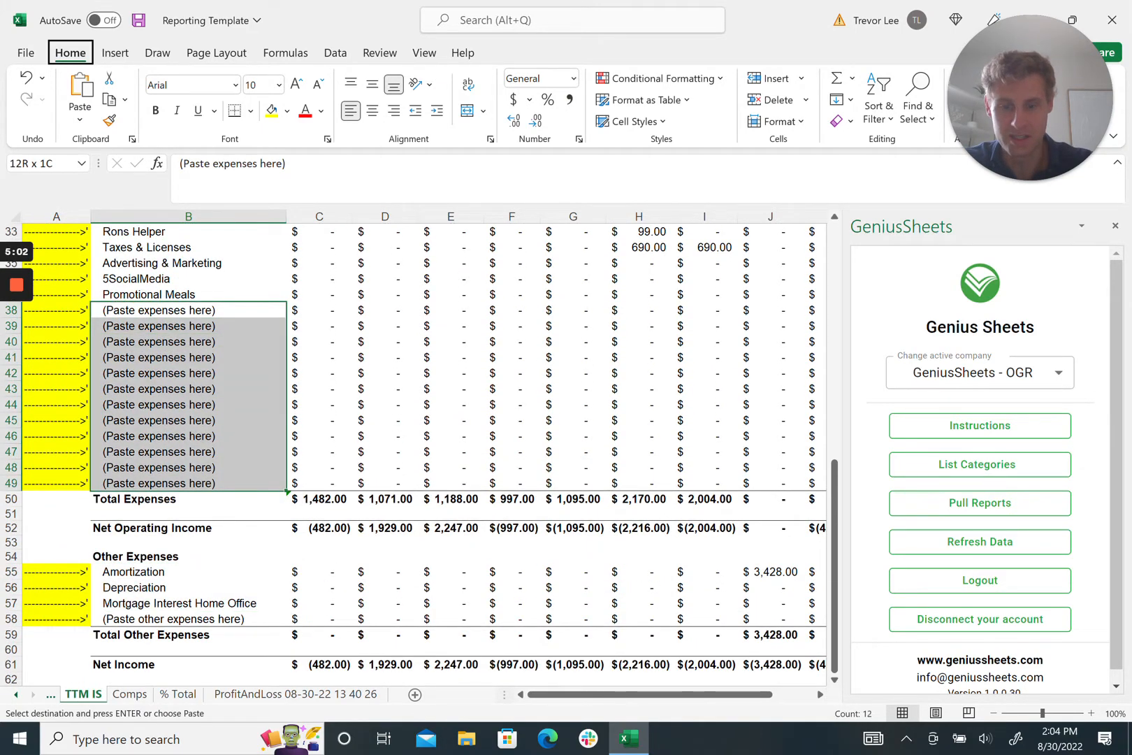
key("d")
key("r")
- Delete the leftover "(Paste other expenses here)" placeholder in row 46 above Total Other Expenses
key("Down")
key("Down")
key("Down")
key("Down")
key("Down")
key("Down")
key("Down")
key("Down")
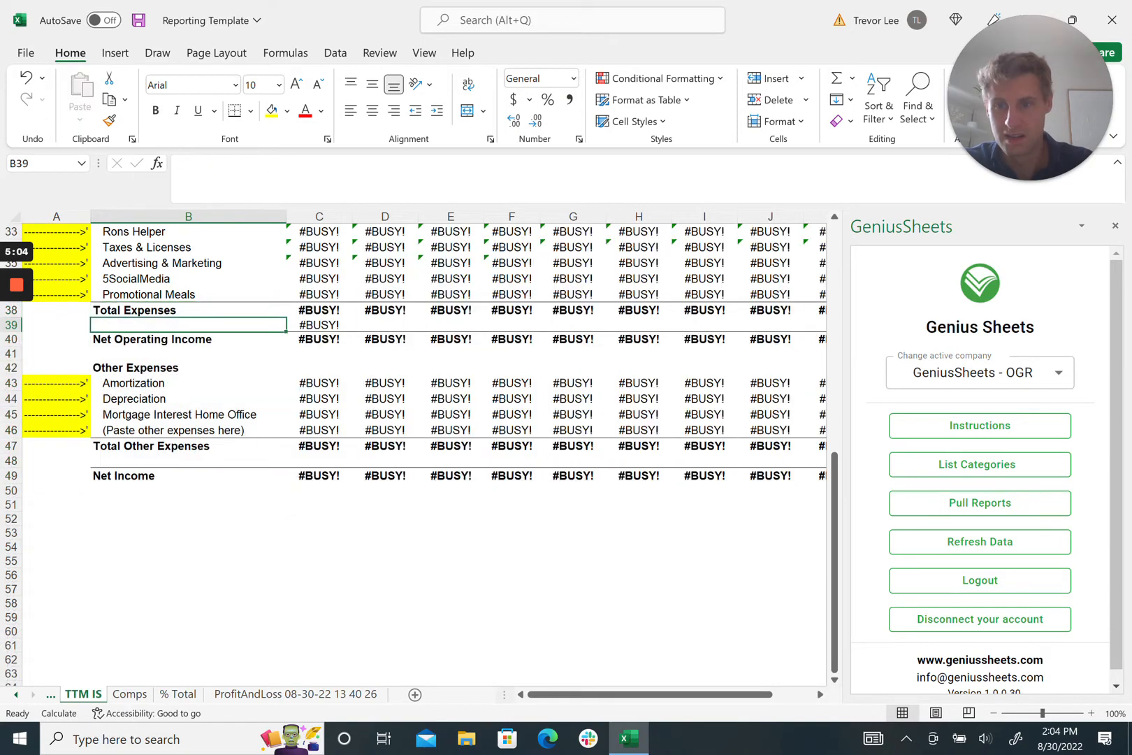
key("alt+h")
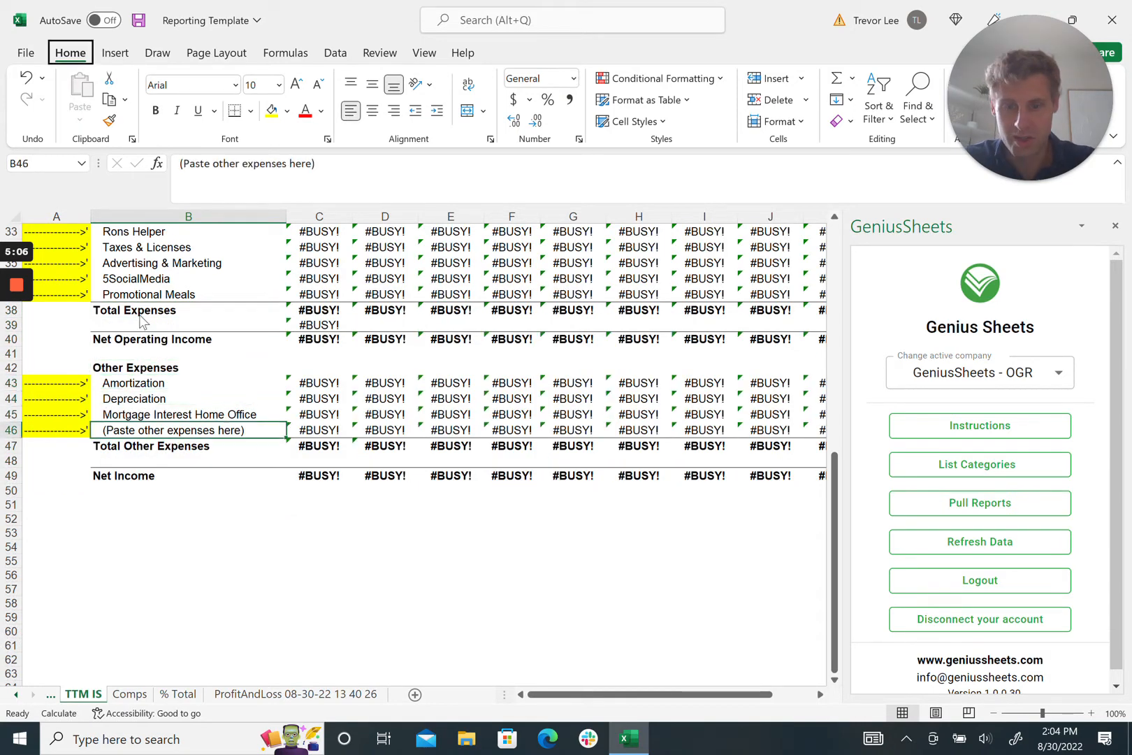
key("d")
key("r")
- Review the TTM income statement from Other Expenses back up to the Income section
key("Left")
key("Up")
key("Up")
key("Up")
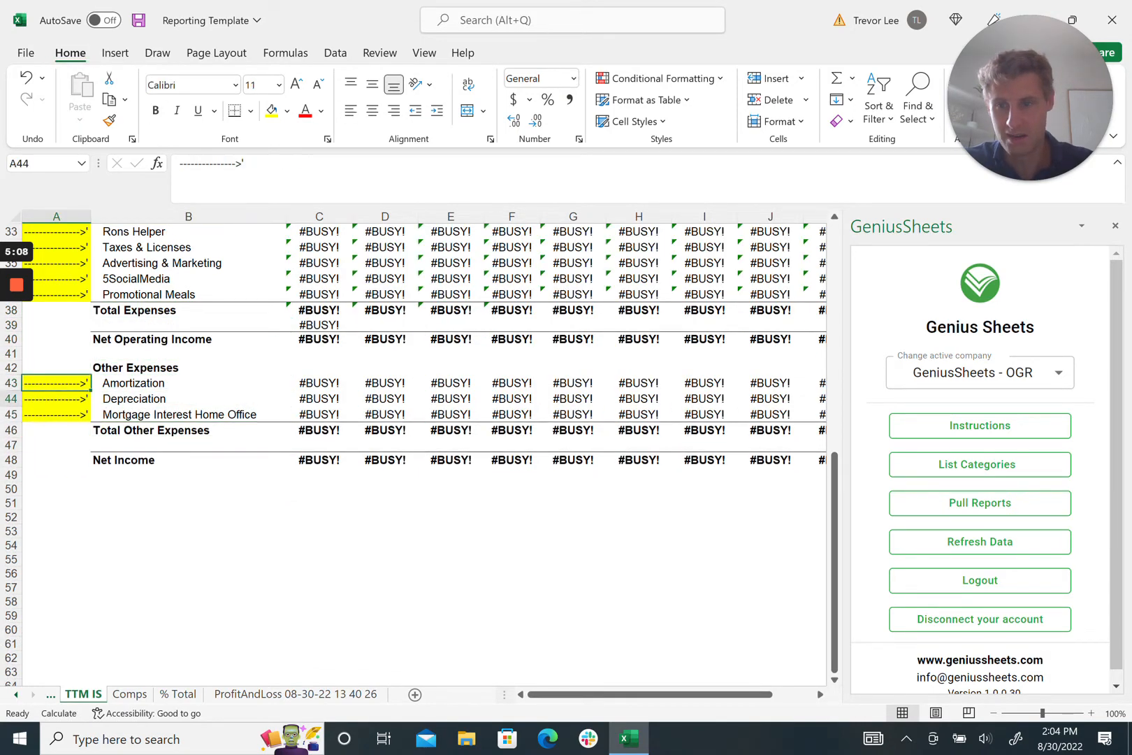
key("Right")
key("Left")
key("Right")
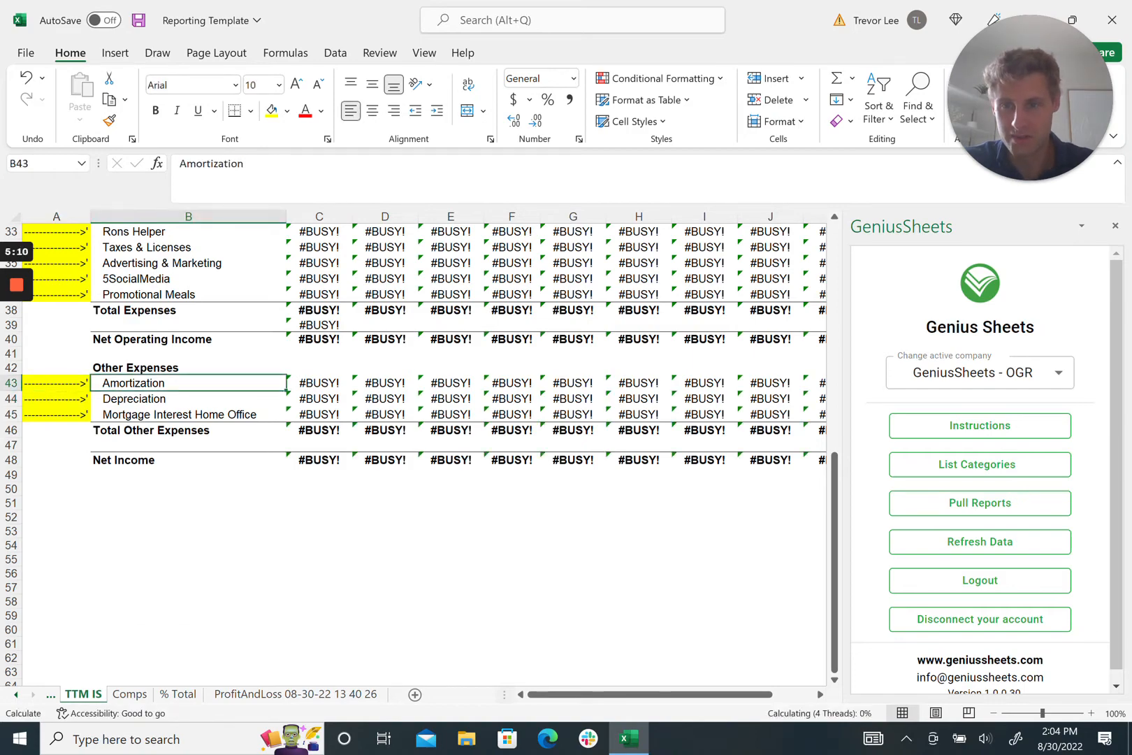
scroll(420, 447, "up", 11)
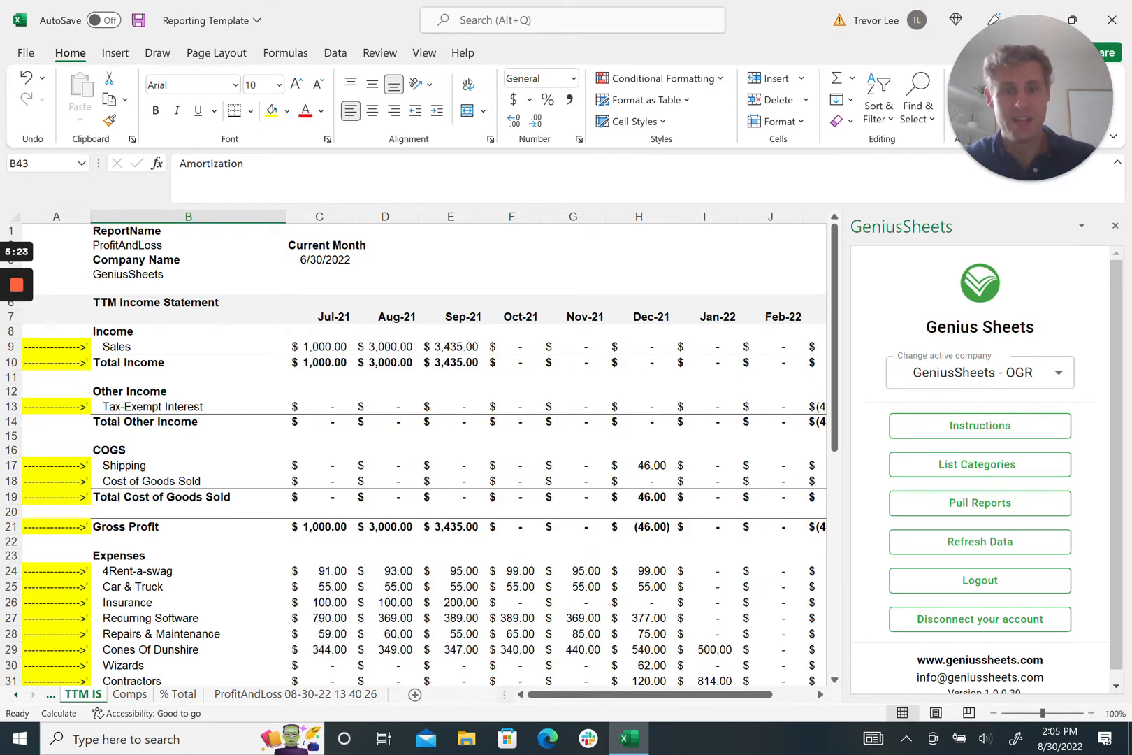
- Delete the four #REF! rows 10 to 13 below Sales on the Comps sheet
key("ctrl+Page_Down")
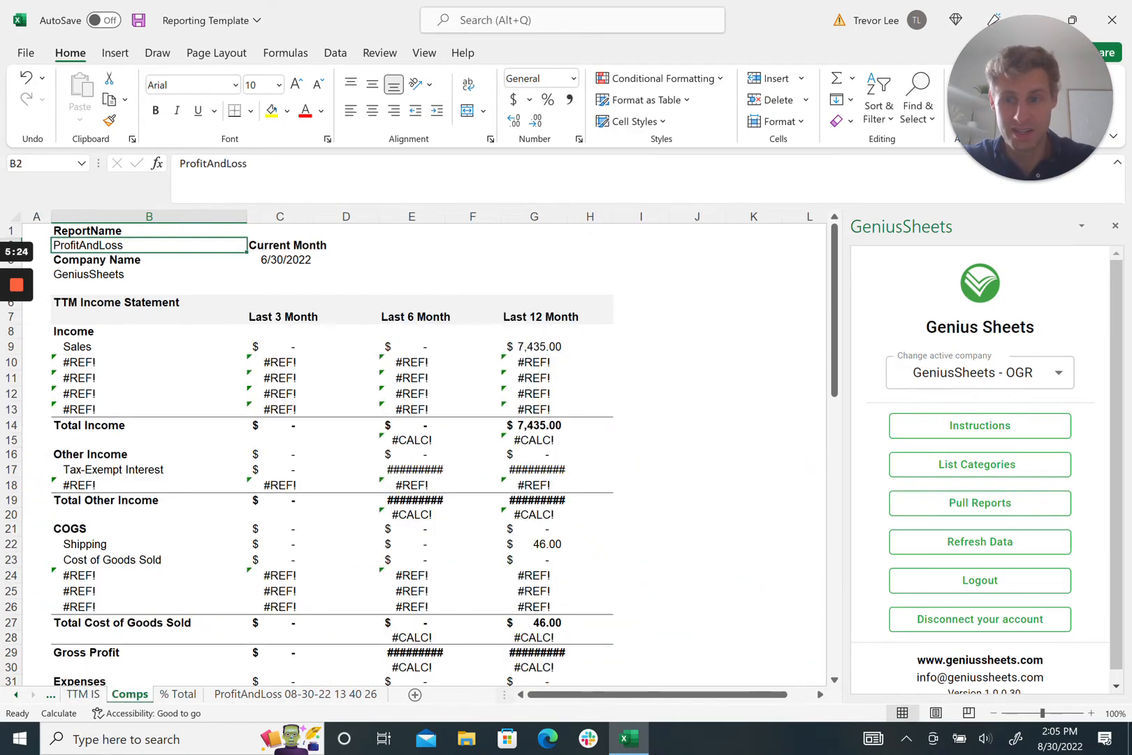
left_click_drag(105, 362, 105, 409)
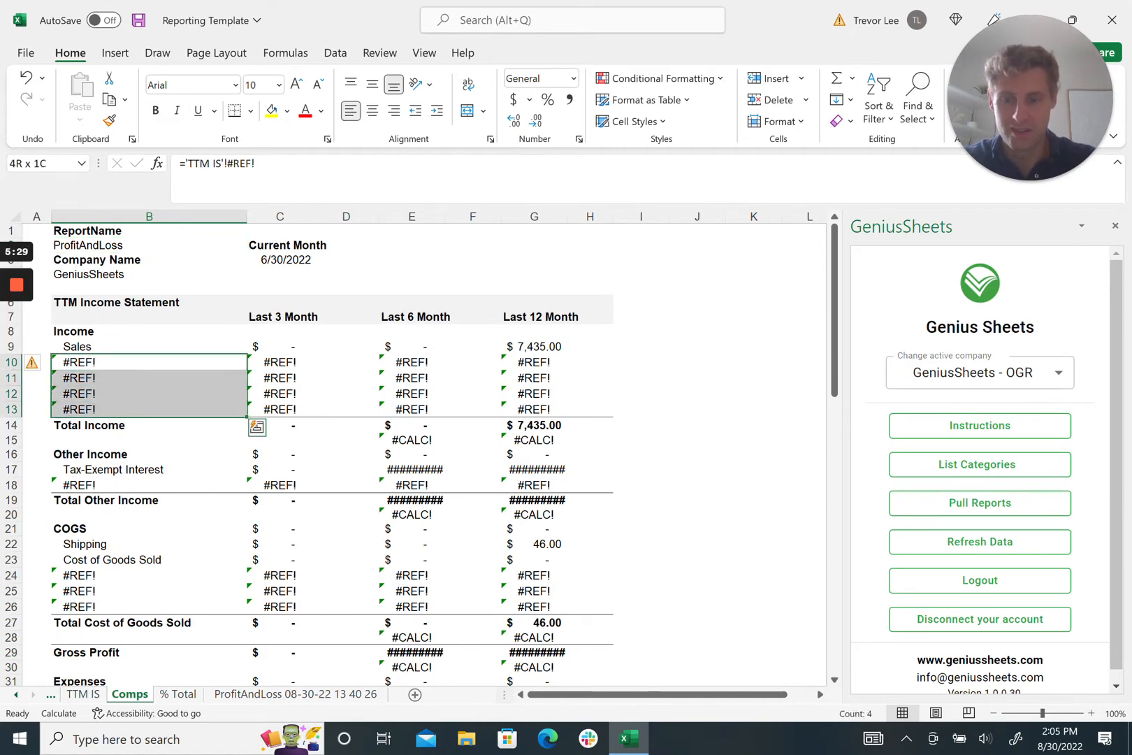
key("alt+h")
key("d")
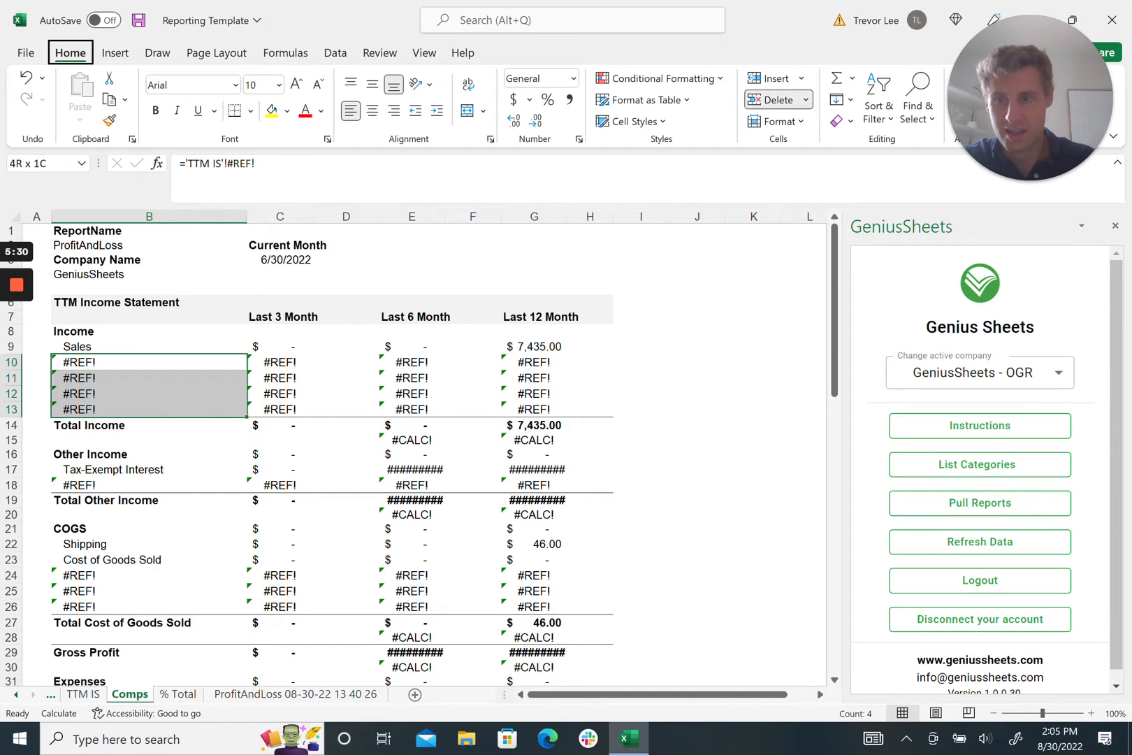
key("r")
key("Down")
key("Down")
key("Down")
key("Down")
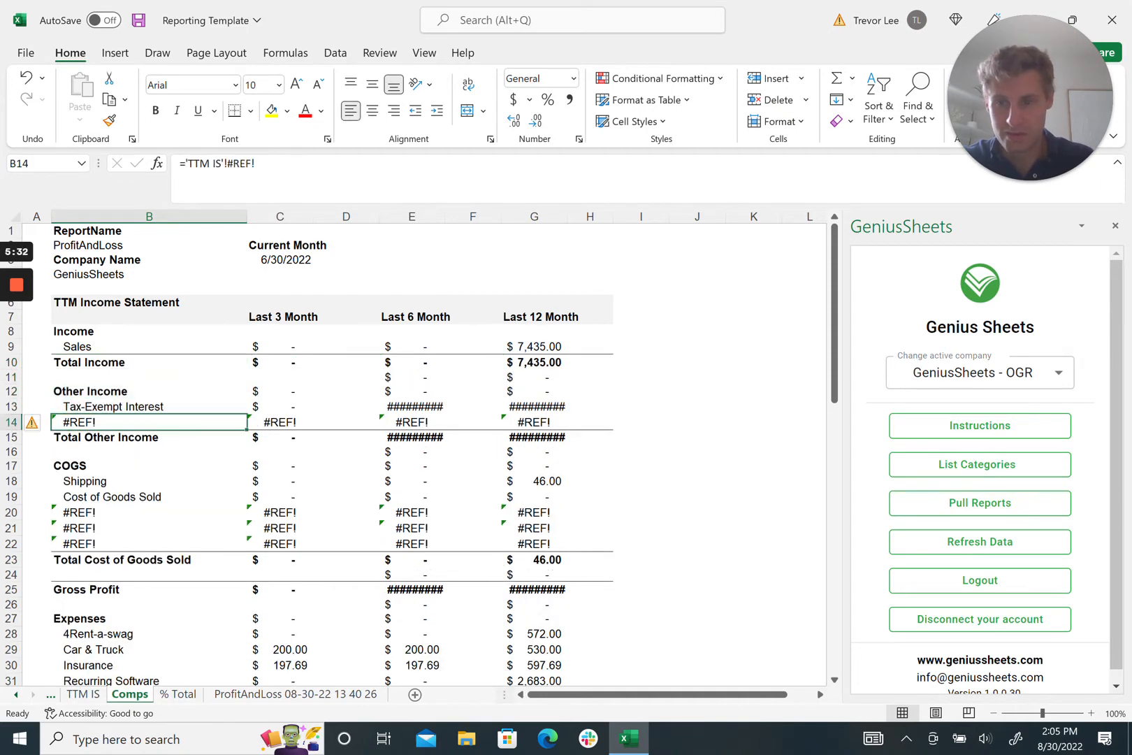
key("alt+d")
key("Escape")
key("Down")
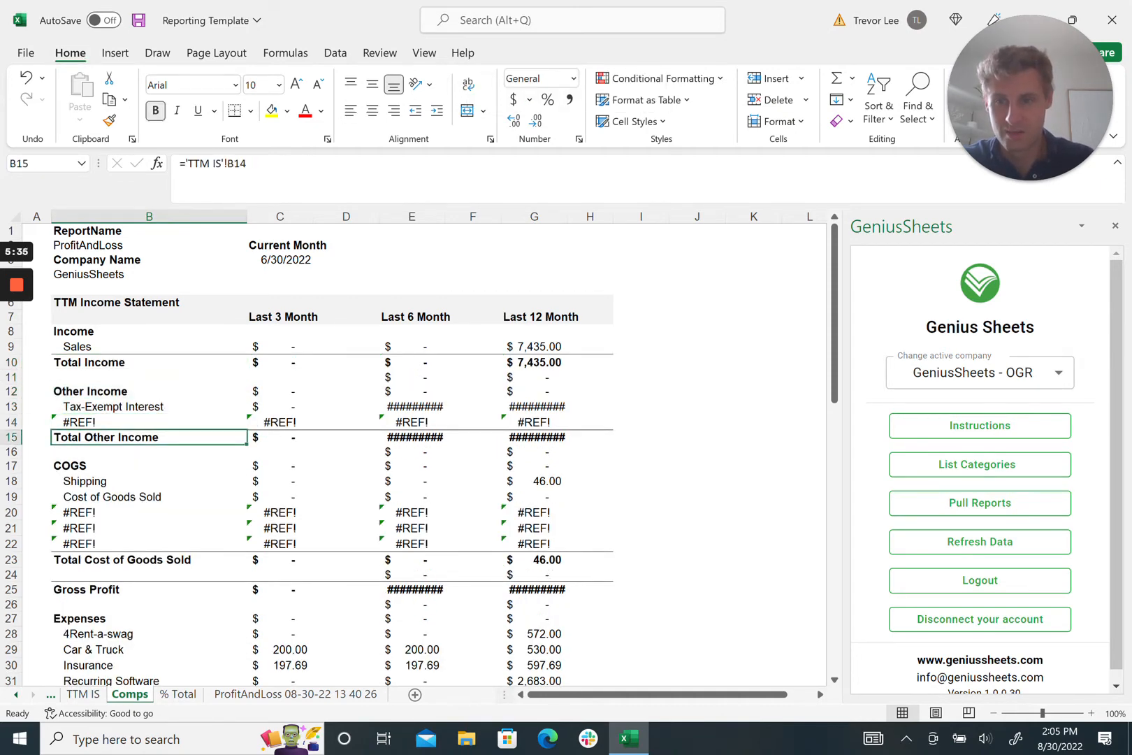
key("alt+h")
key("d")
key("r")
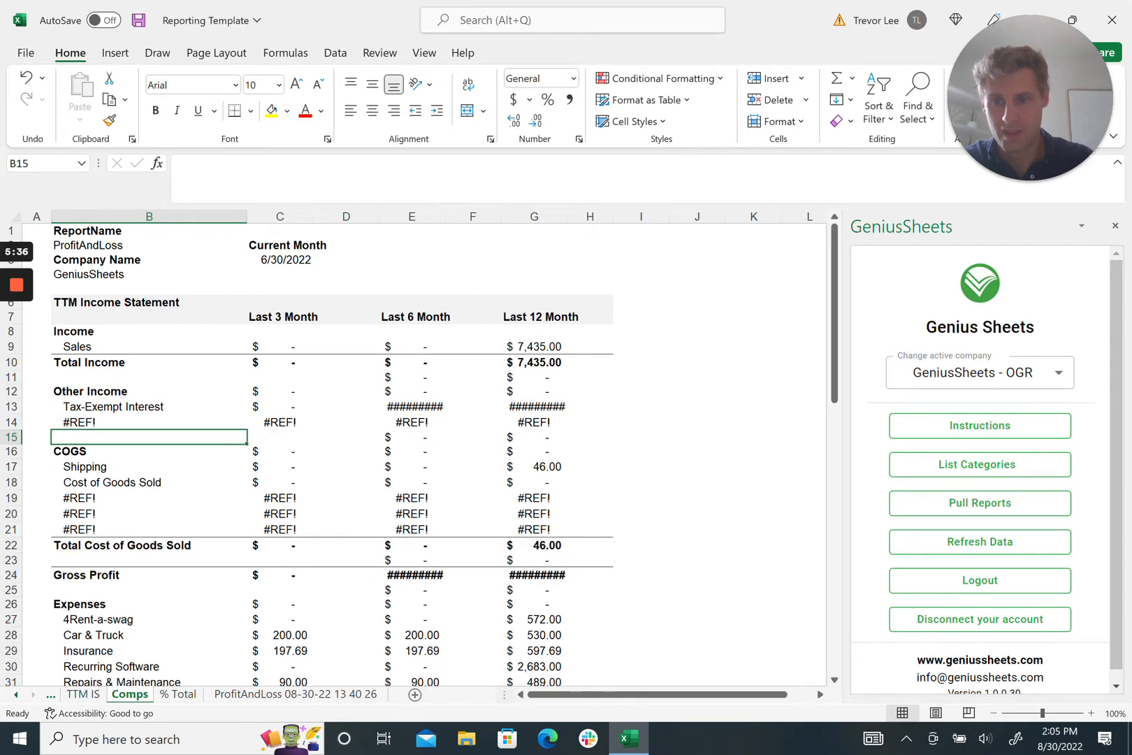
key("ctrl+z")
- Delete the #REF! row 14 below Tax-Exempt Interest in the Comps sheet's Other Income section
key("Up")
key("alt")
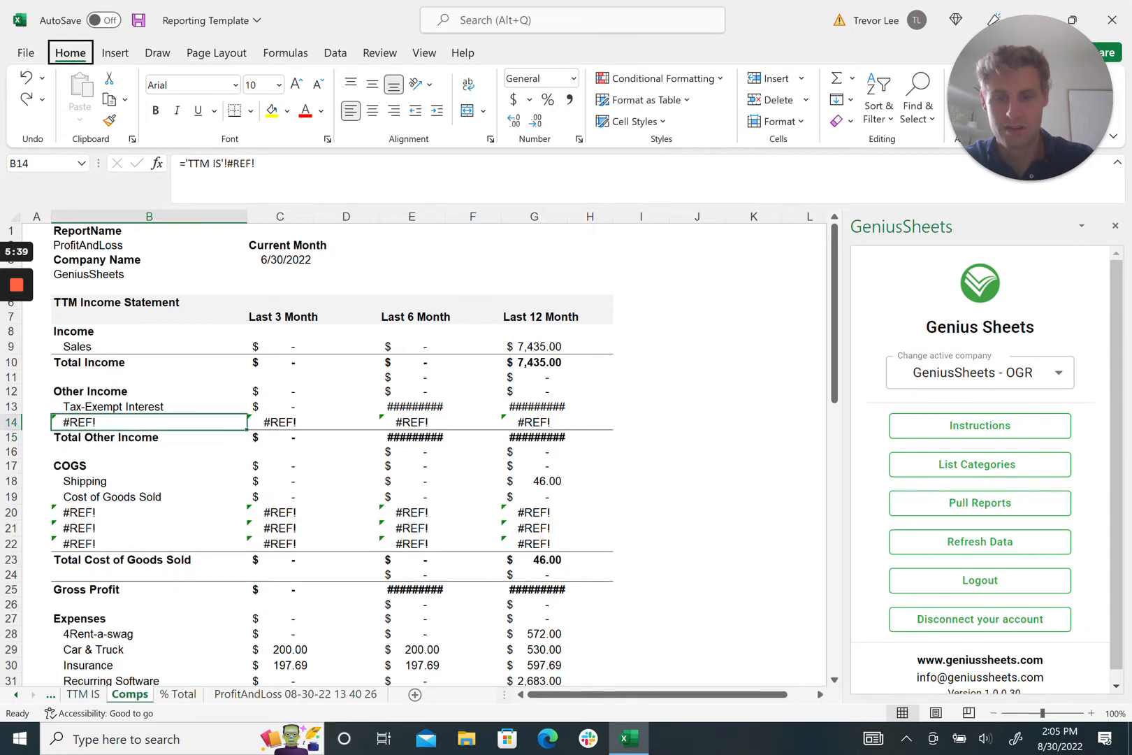
key("h")
key("d")
key("r")
- Delete the three #REF! rows 19 to 21 below Cost of Goods Sold in the COGS section
key("Down")
key("Down")
key("Down")
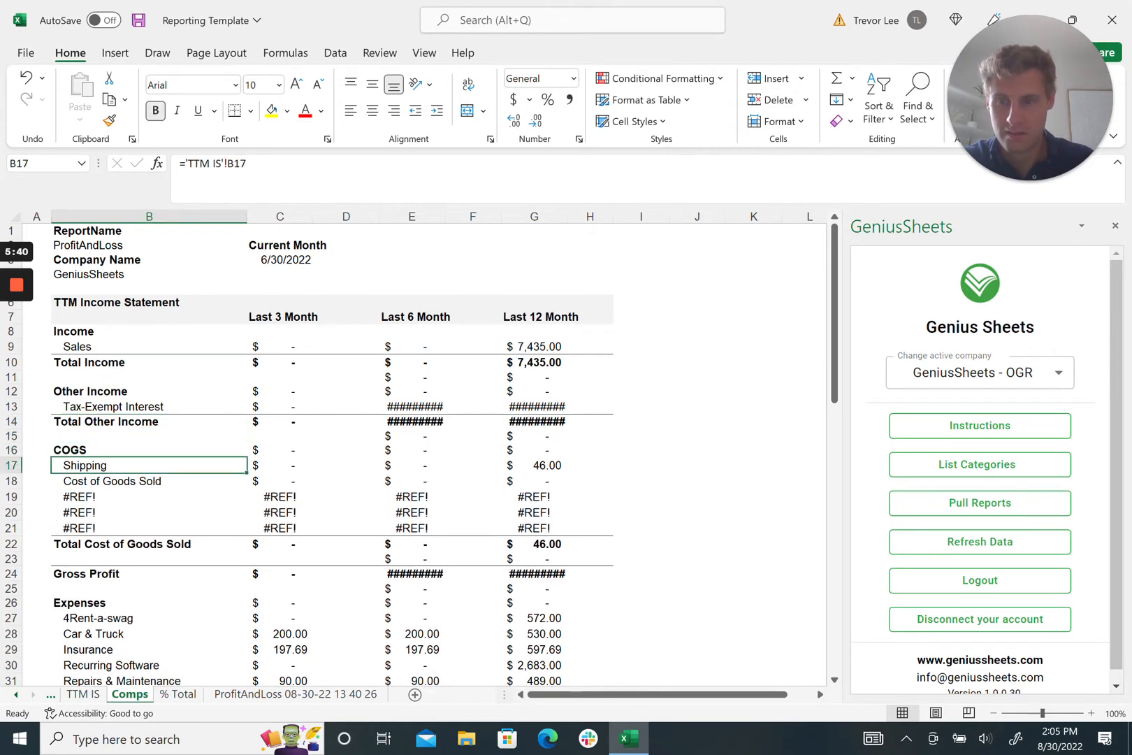
key("Down")
key("Down")
key("shift+Down")
key("shift+Down")
key("shift+Down")
key("alt")
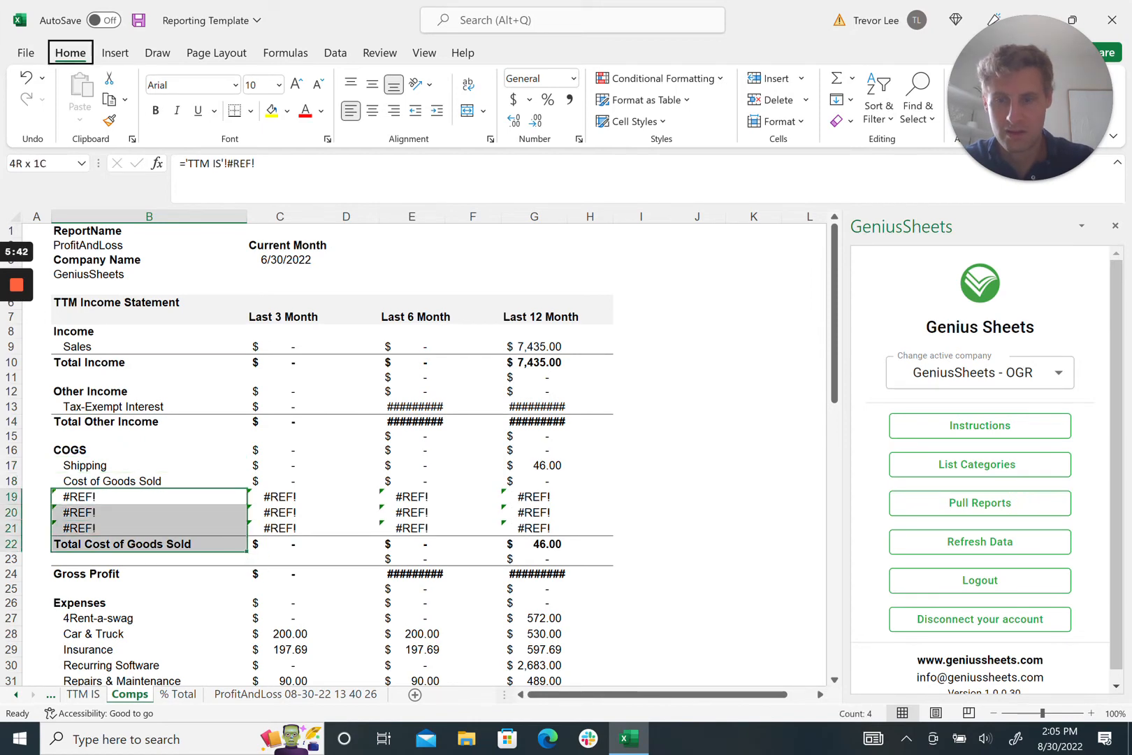
key("Escape")
key("Up")
key("Down")
key("shift+Down")
key("shift+Down")
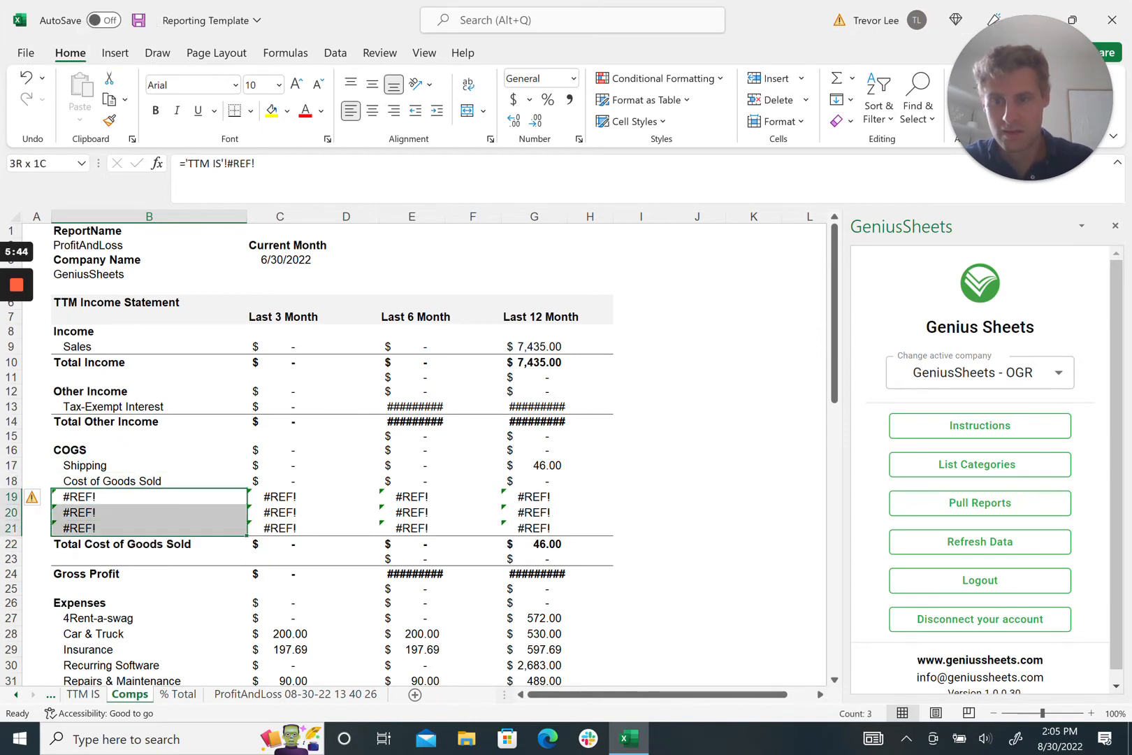
key("alt")
key("h")
key("d")
key("r")
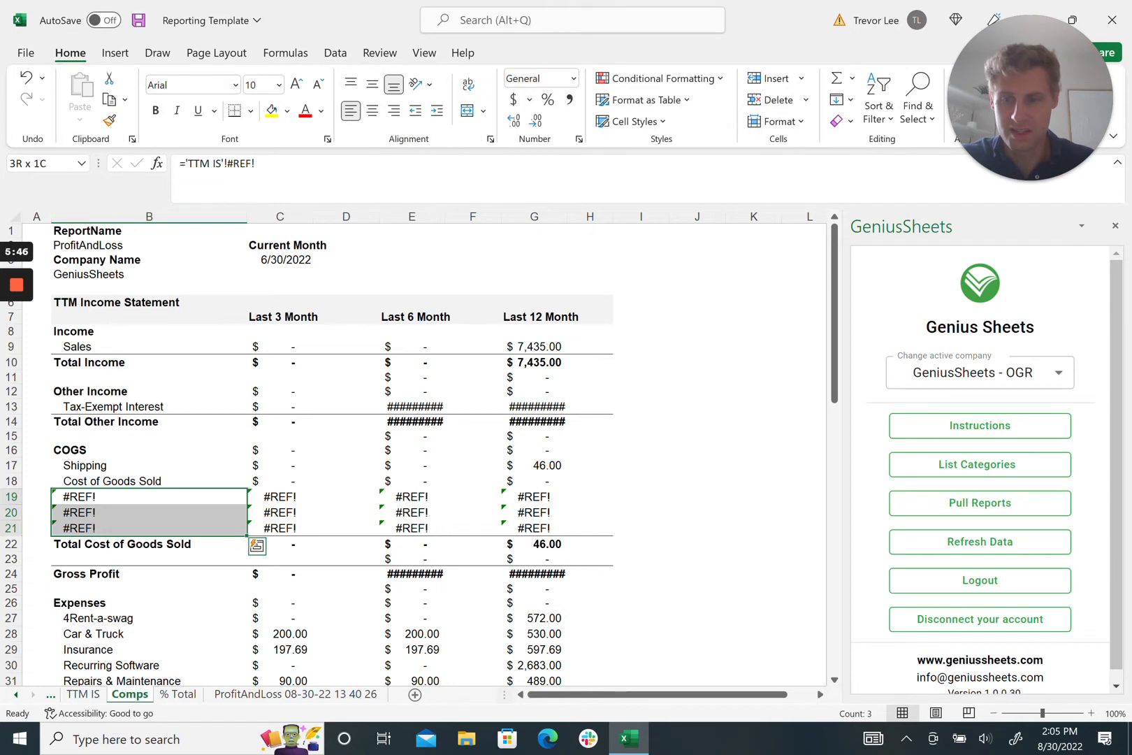
- Delete the two #REF! rows 31 and 32 below Wizards in the Expenses section
key("Down")
key("Down")
key("Down")
key("Down")
key("Down")
key("Down")
key("Down")
key("Down")
key("Down")
key("Down")
key("Down")
key("Down")
key("Down")
key("Down")
key("Down")
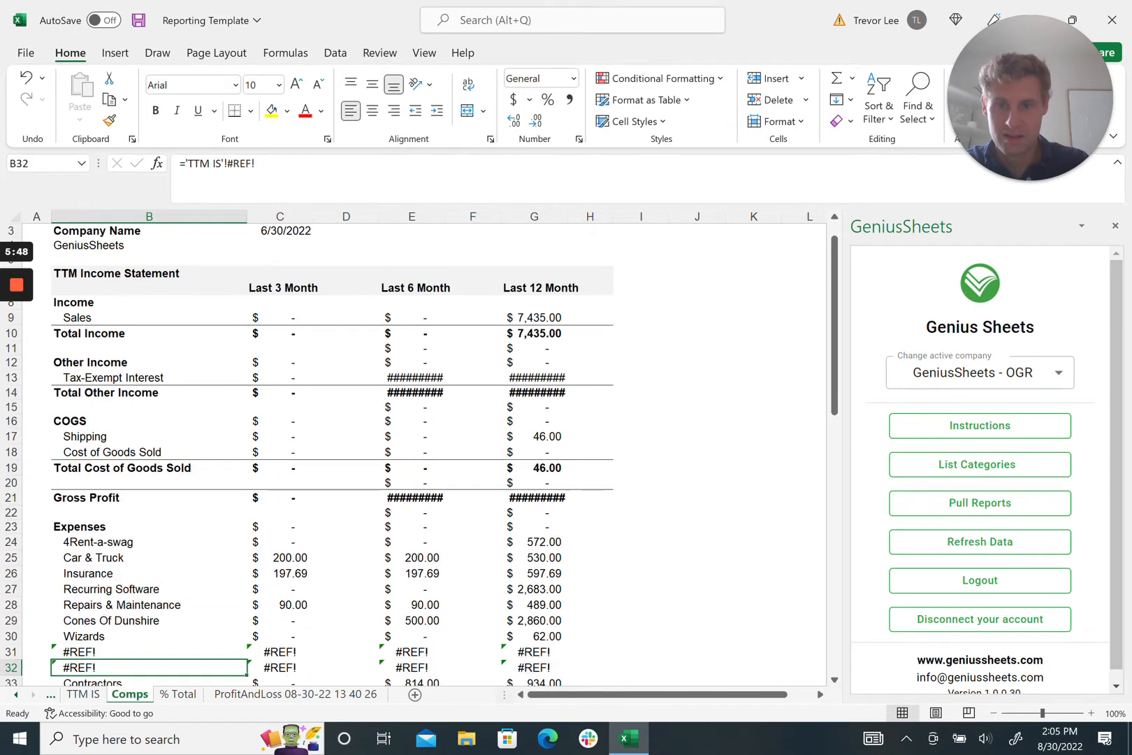
key("Down")
key("Down")
key("Down")
key("Up")
key("Up")
key("Up")
key("Up")
key("Up")
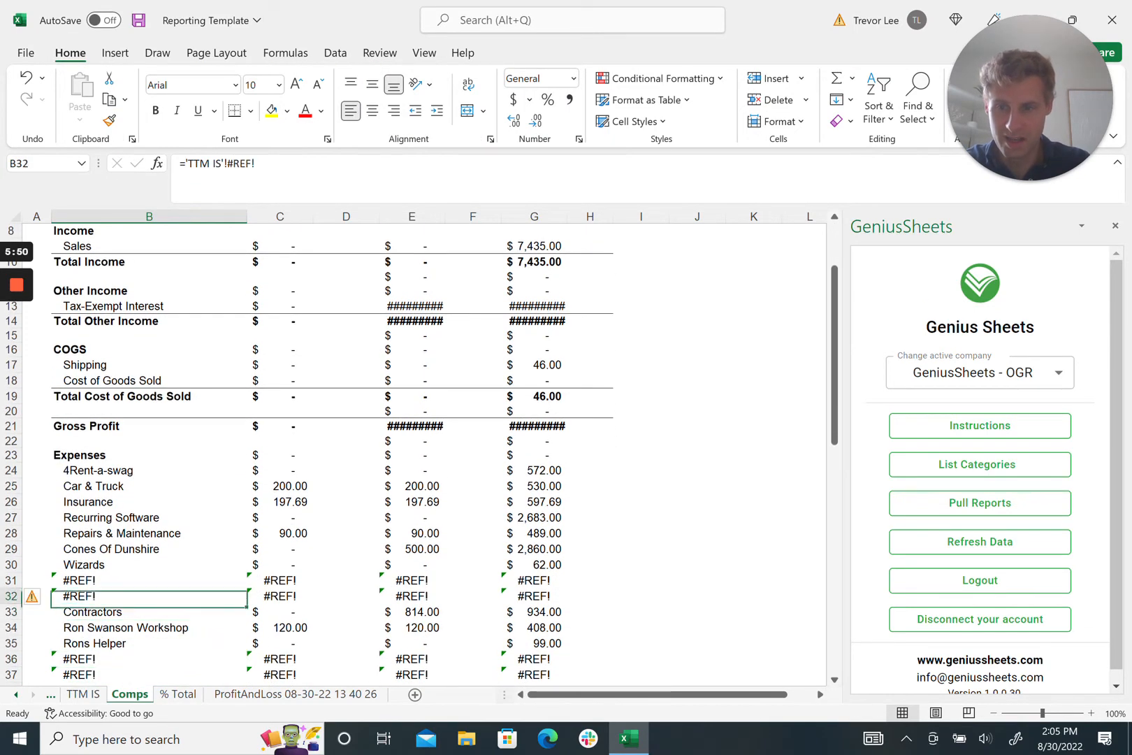
key("Up")
key("shift+Down")
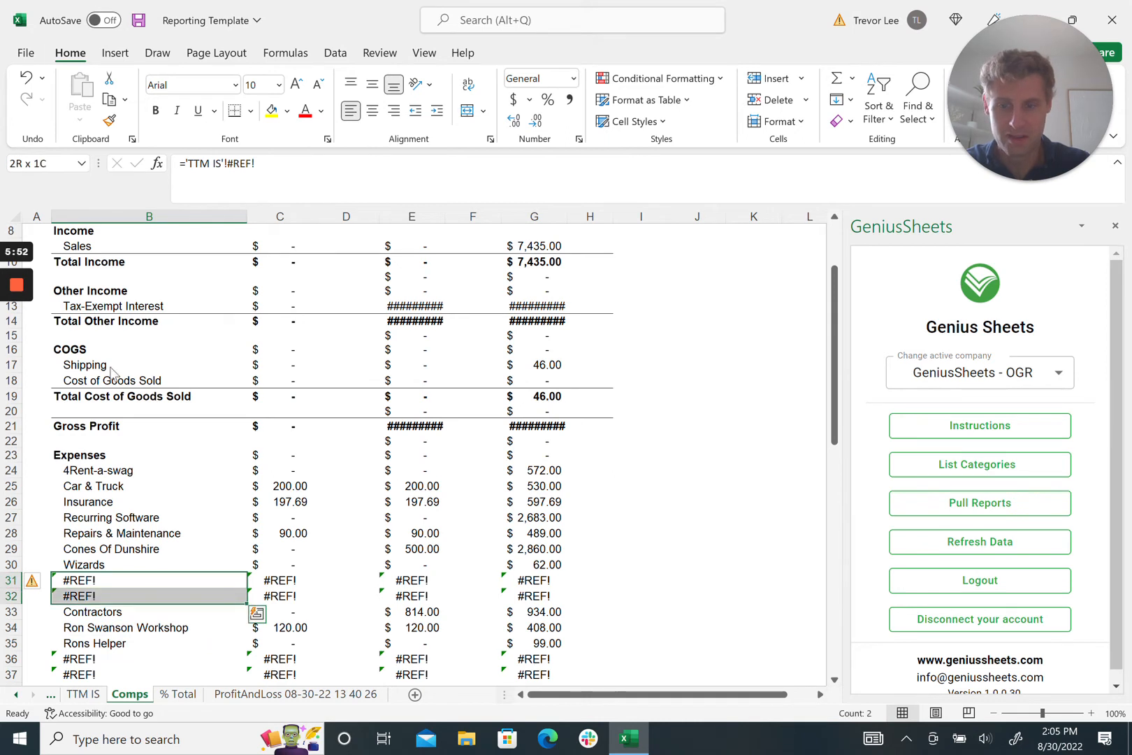
key("alt+d")
key("Escape")
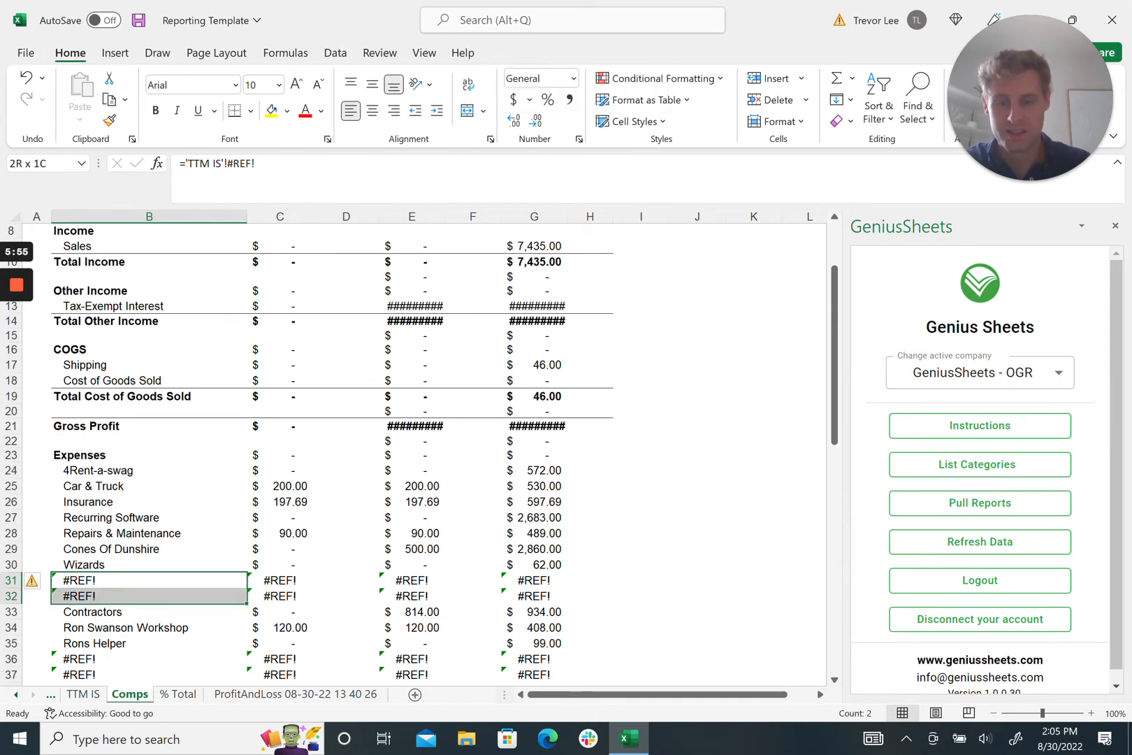
key("alt+h")
key("d")
key("r")
- Delete the two #REF! rows 34 and 35 below Rons Helper in the Expenses section
key("Down")
key("Down")
key("Down")
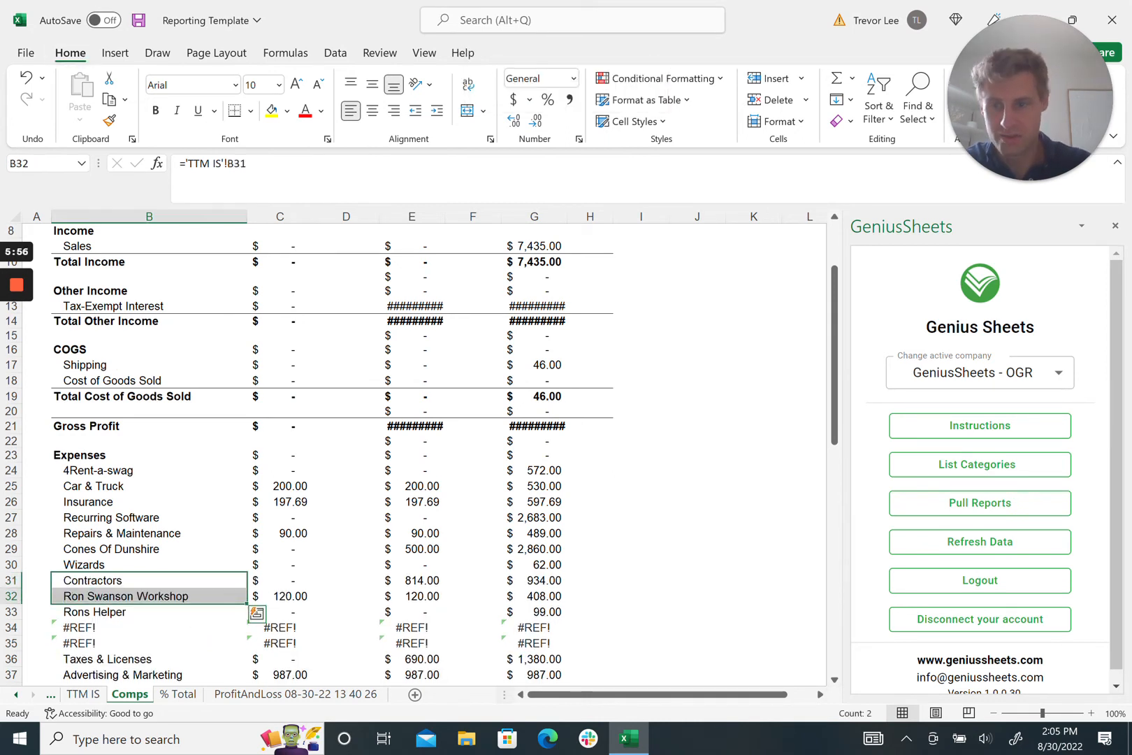
key("shift+Down")
key("alt+h")
key("d")
key("r")
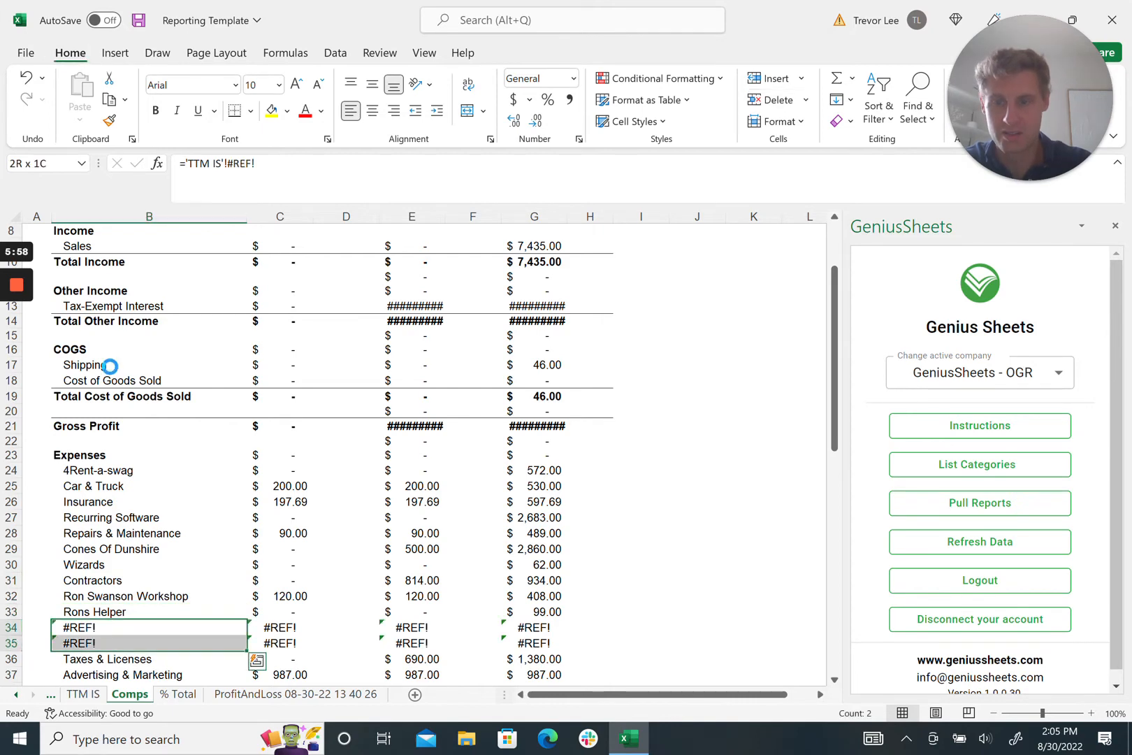
- Delete the two #REF! rows 37 and 38 below 5SocialMedia in the Expenses section
key("Down")
key("Down")
key("Down")
key("Down")
key("Down")
key("Down")
key("Up")
key("Up")
key("Up")
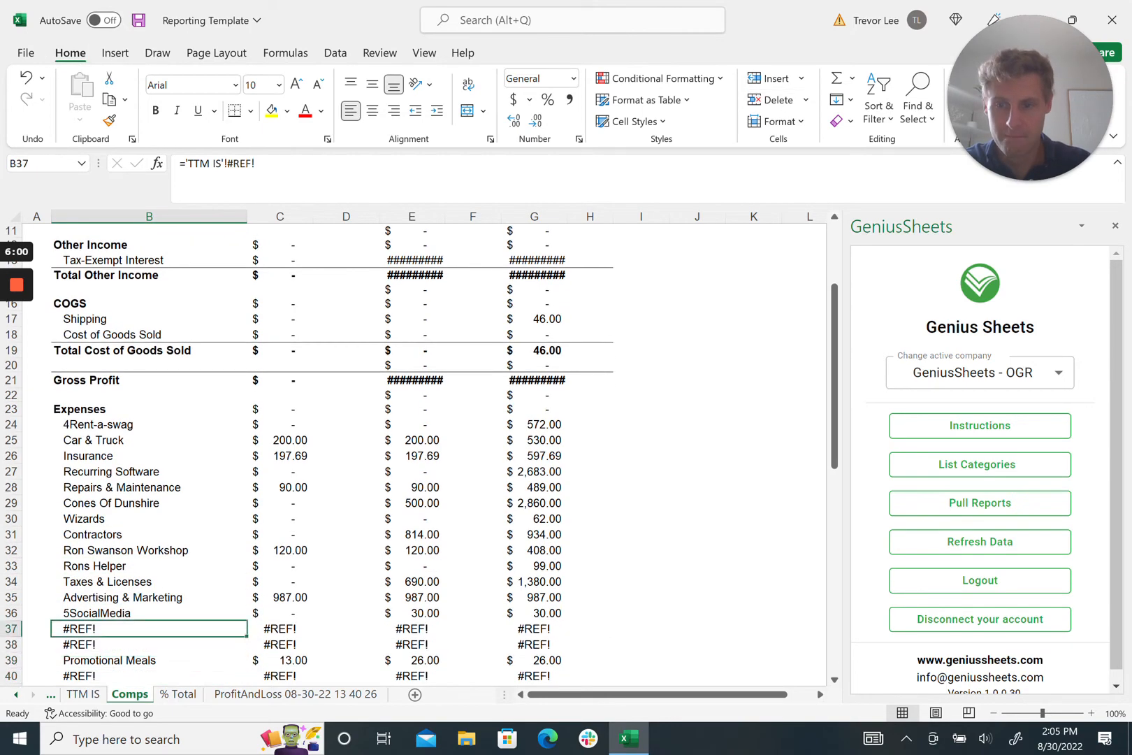
key("shift+Down")
key("alt")
key("h")
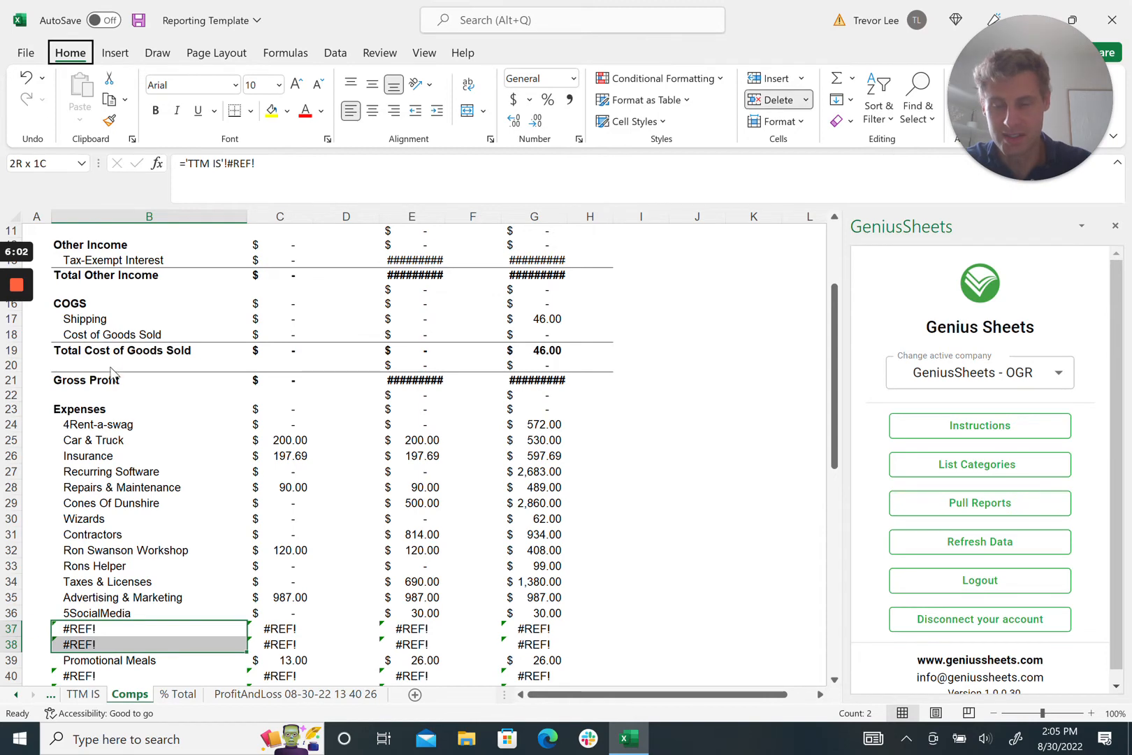
key("d")
key("r")
- Delete the #REF! rows 38 to 49 between Promotional Meals and Total Expenses
key("Down")
key("Up")
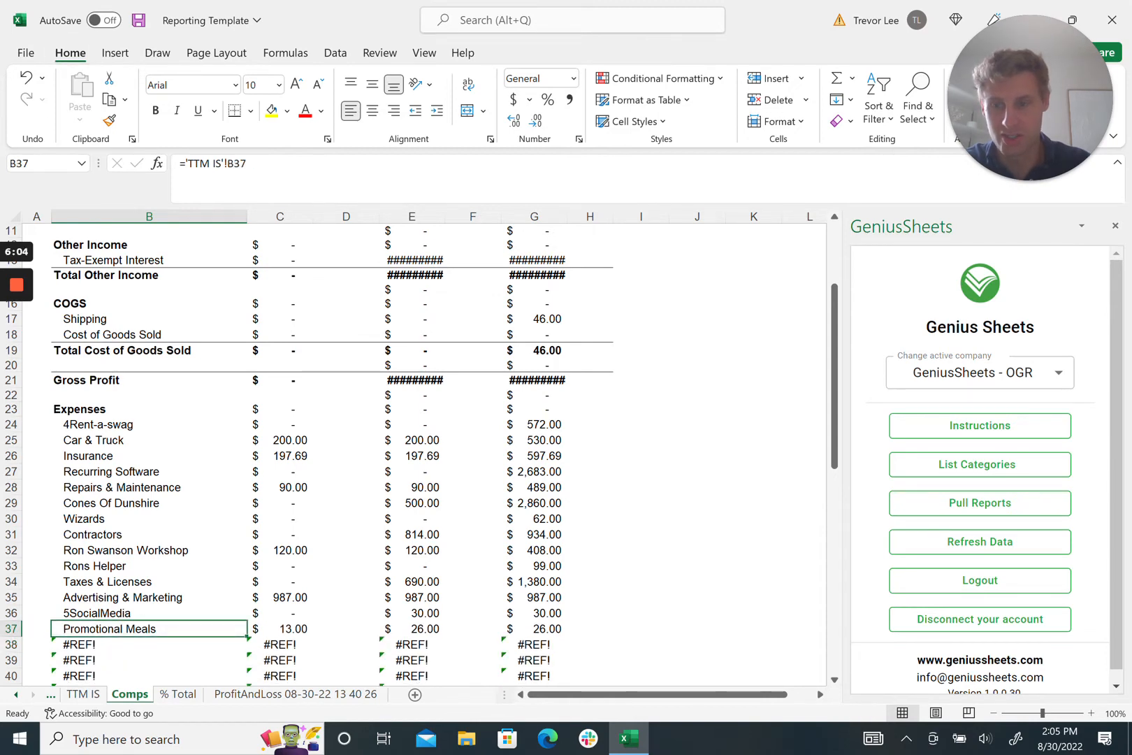
scroll(420, 454, "down", 3)
key("Down")
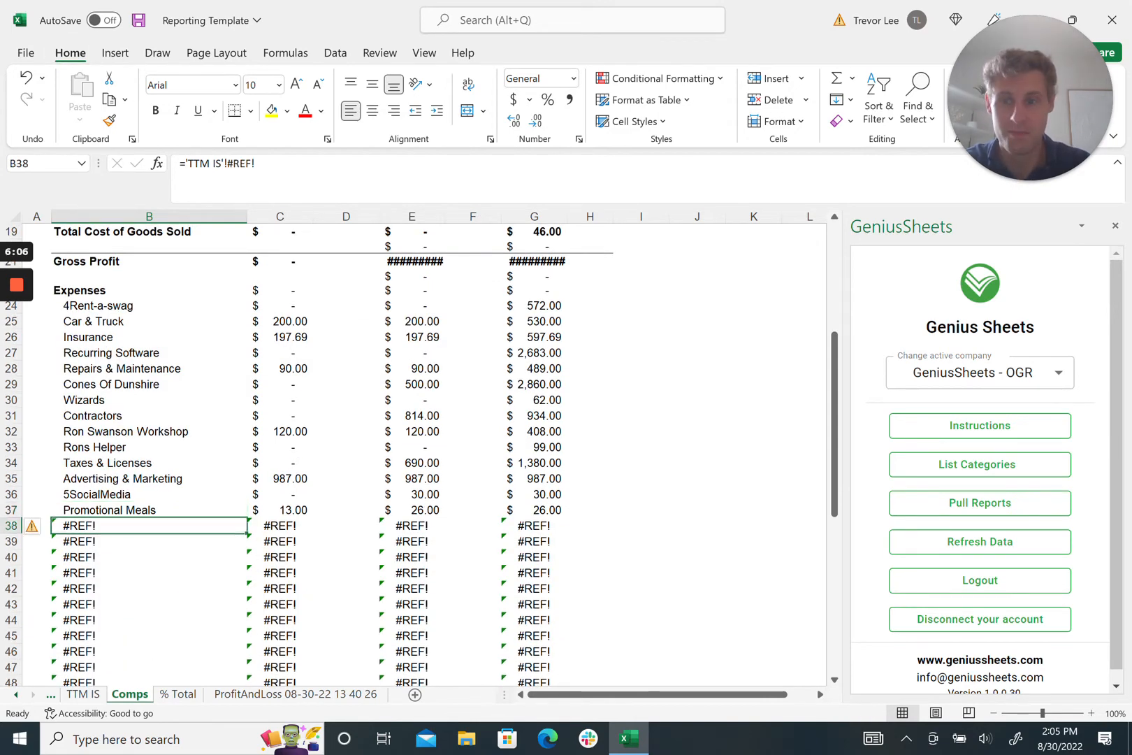
key("shift+Down")
key("shift+Down")
key("shift+Down")
key("shift+Down")
key("shift+Down")
key("shift+Down")
key("shift+Down")
key("shift+Down")
key("shift+Down")
key("shift+Down")
key("shift+Down")
key("alt+h")
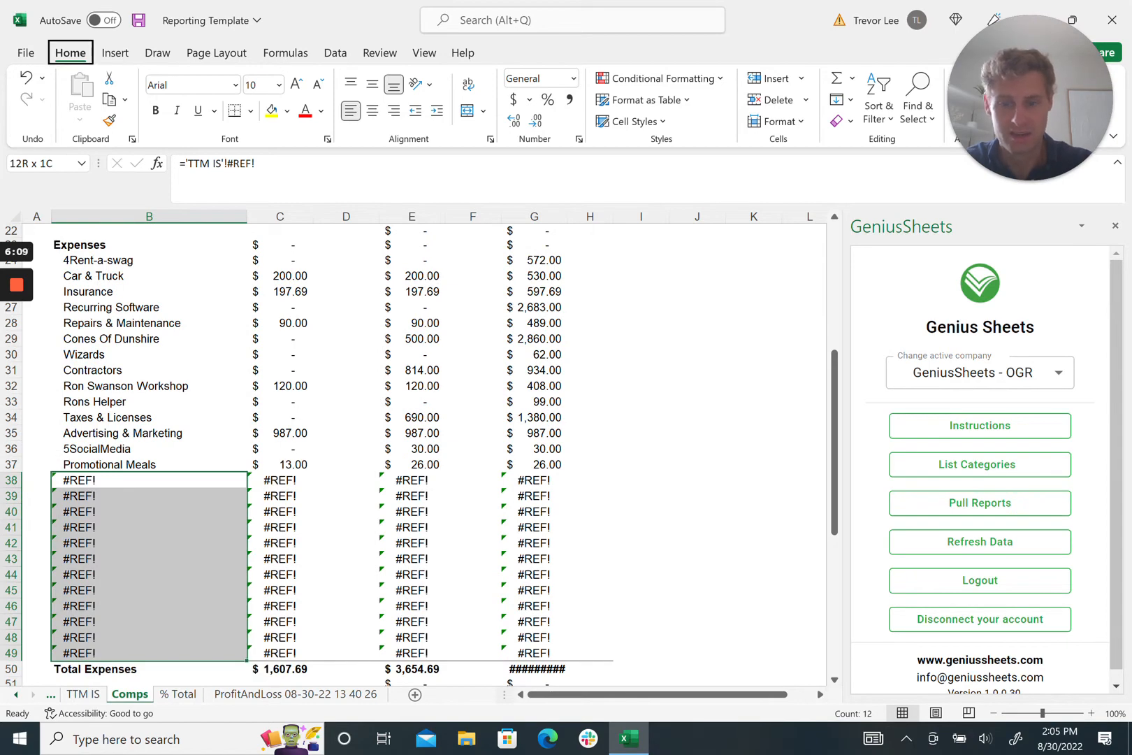
key("d")
key("r")
- Delete the #REF! row 46 below Mortgage Interest Home Office in the Other Expenses section
key("Down")
key("Down")
key("Down")
key("Down")
key("Down")
key("Down")
key("Down")
key("Down")
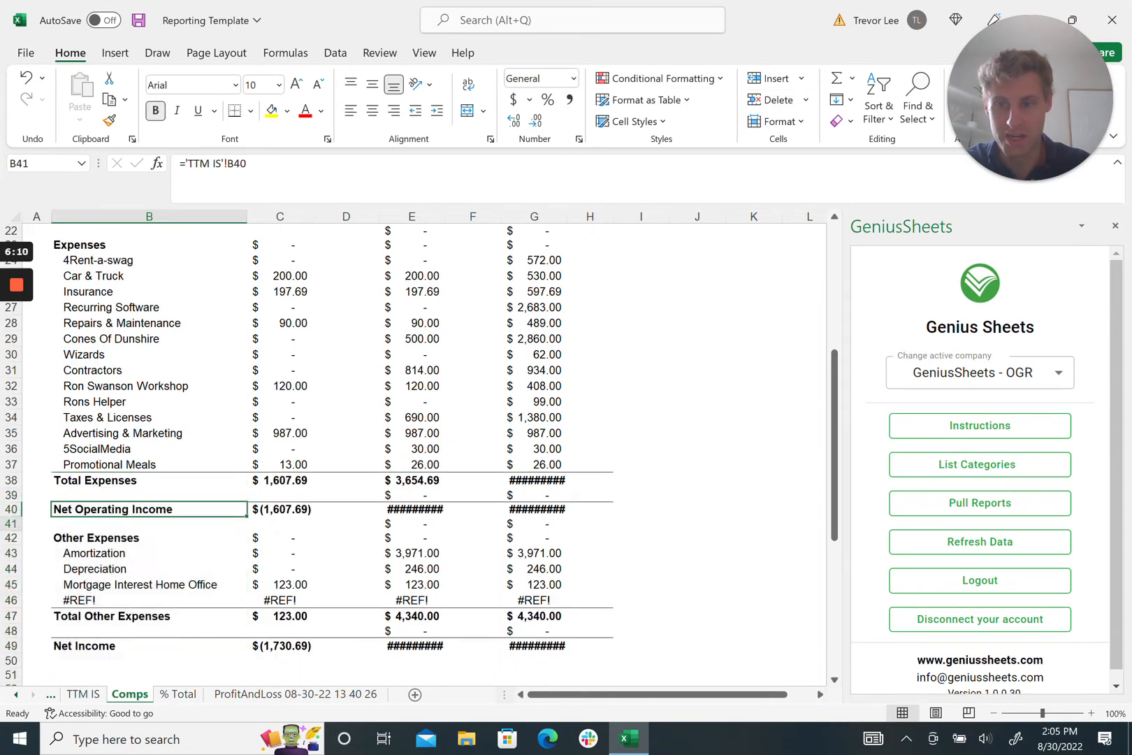
key("alt+h")
key("d")
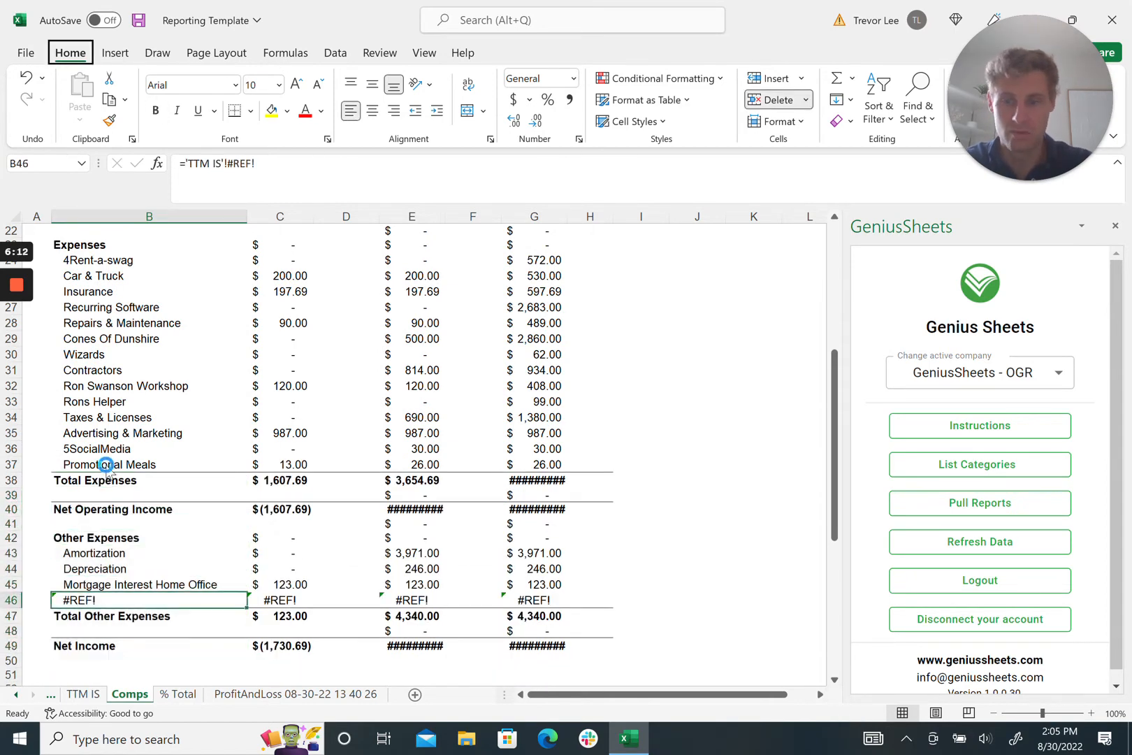
key("r")
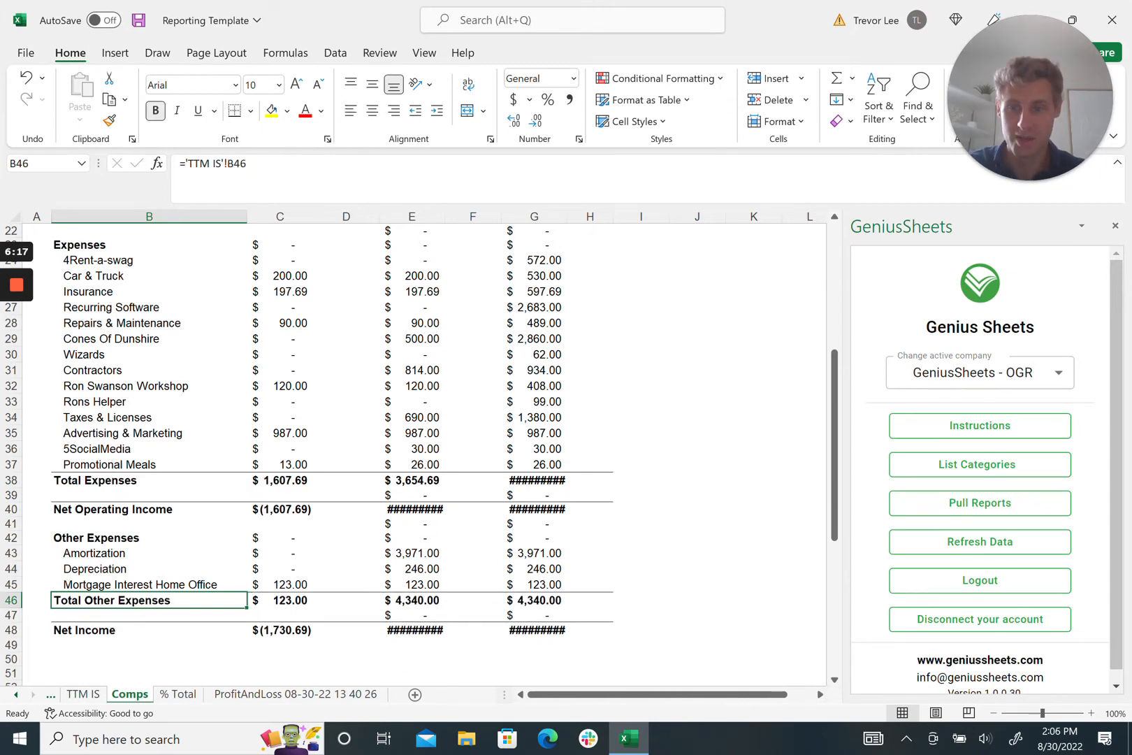
- Auto-fit the widths of columns E and G so the Last 6 Month and Last 12 Month amounts display fully
double_click(446, 217)
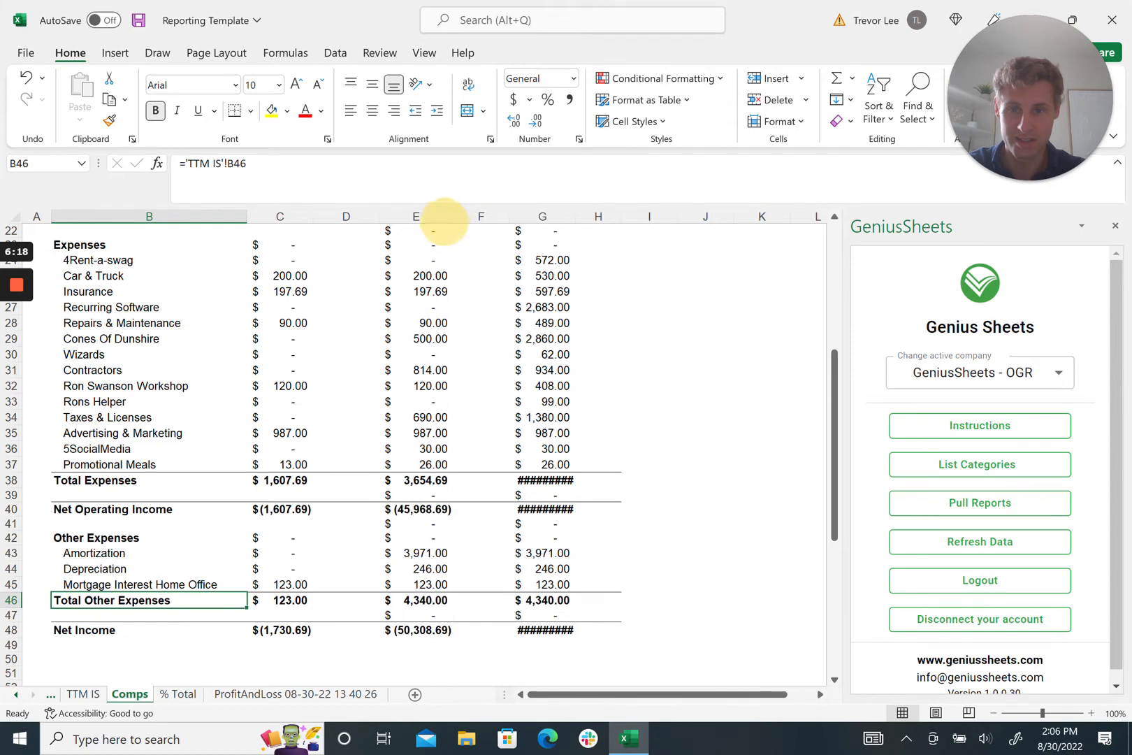
double_click(576, 217)
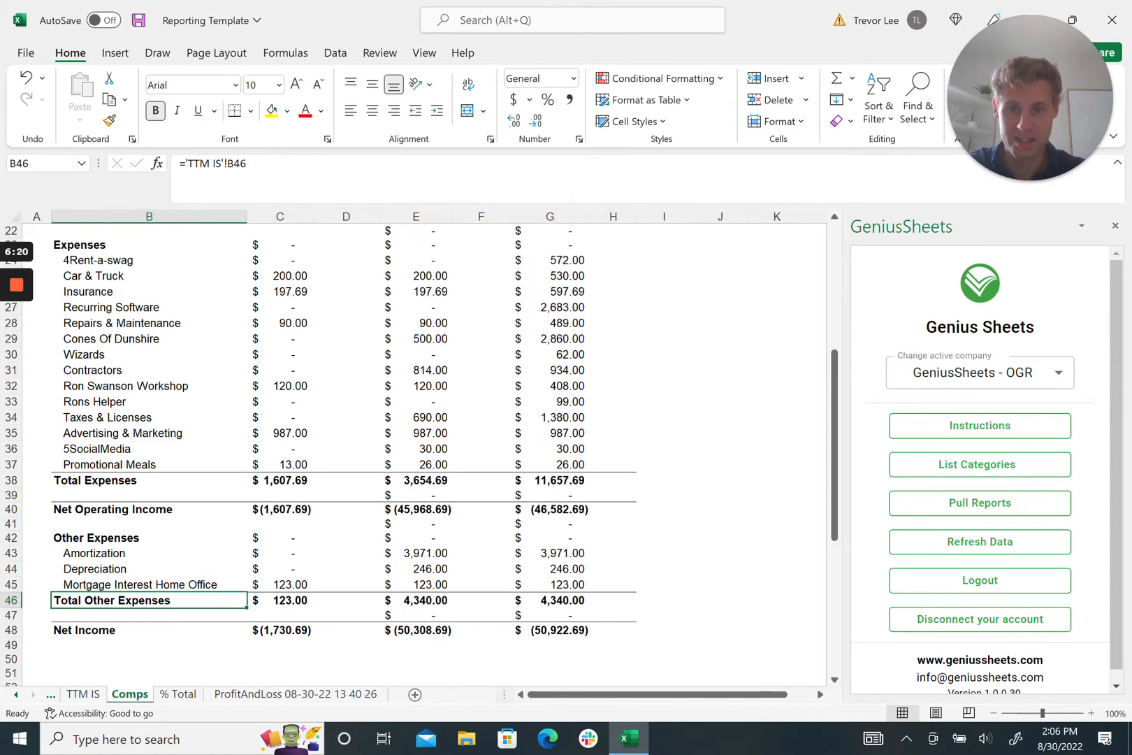
scroll(576, 217, "up", 7)
scroll(419, 454, "down", 1)
scroll(419, 454, "up", 1)
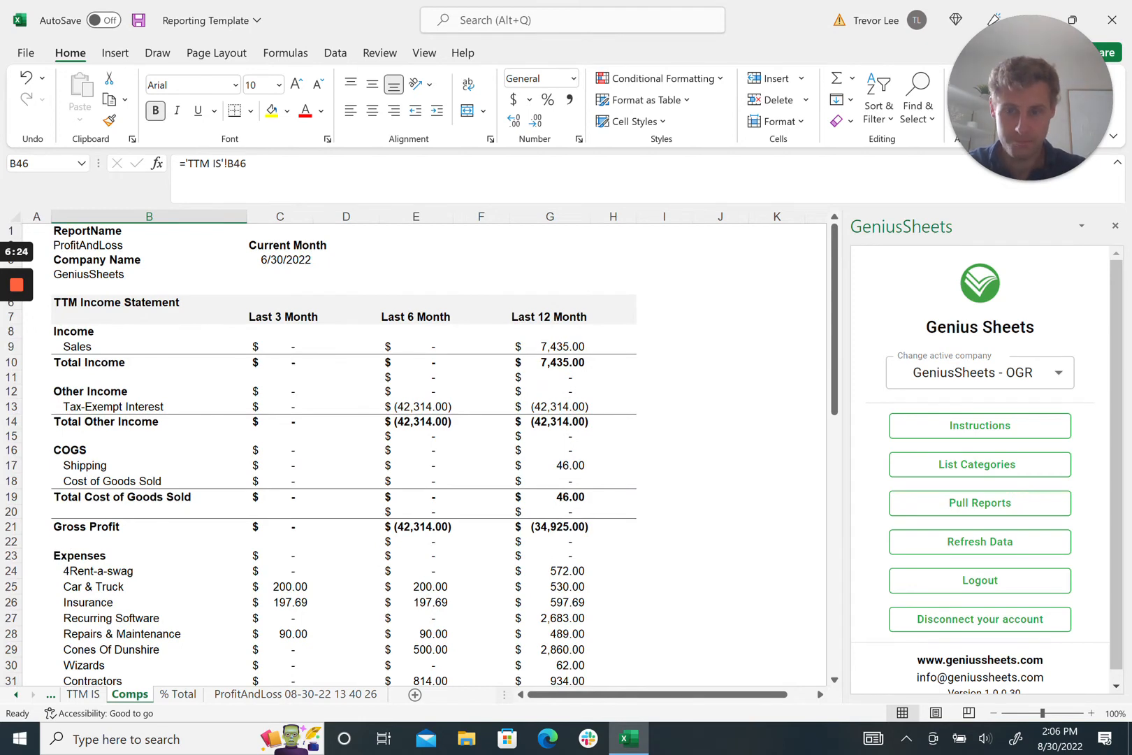
- On the % Total sheet, delete the four #REF! rows 10 to 13 between Sales and Total Income
left_click(183, 694)
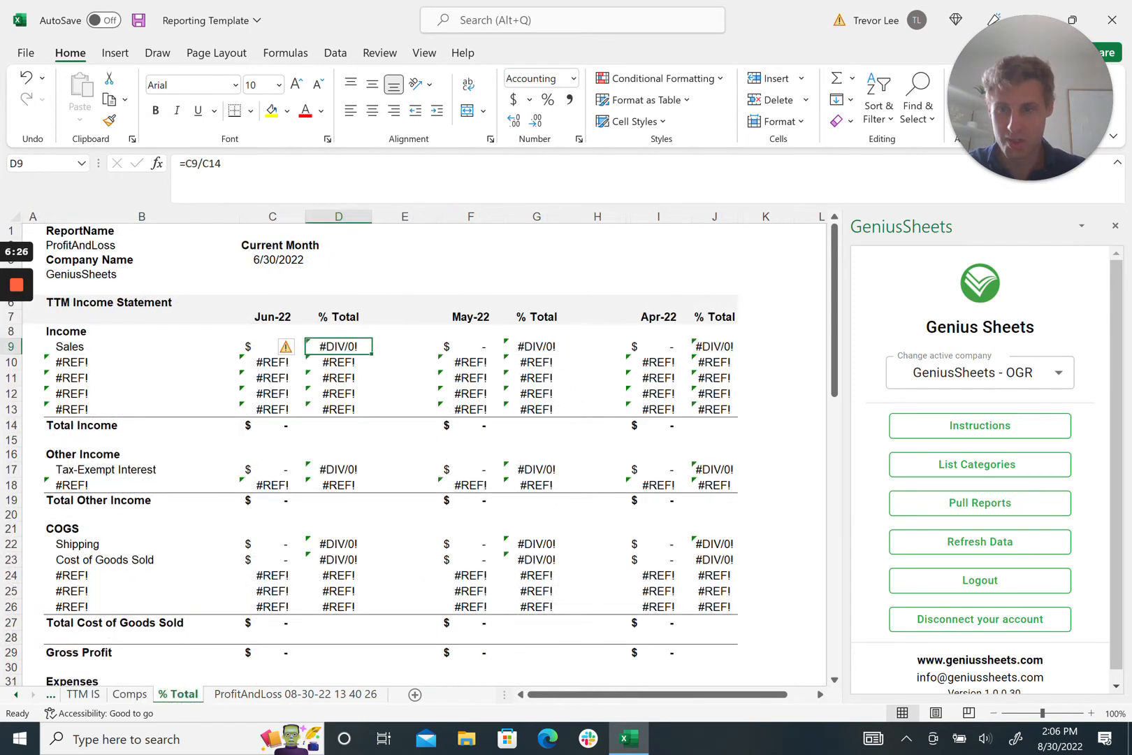
left_click(69, 346)
left_click(82, 362)
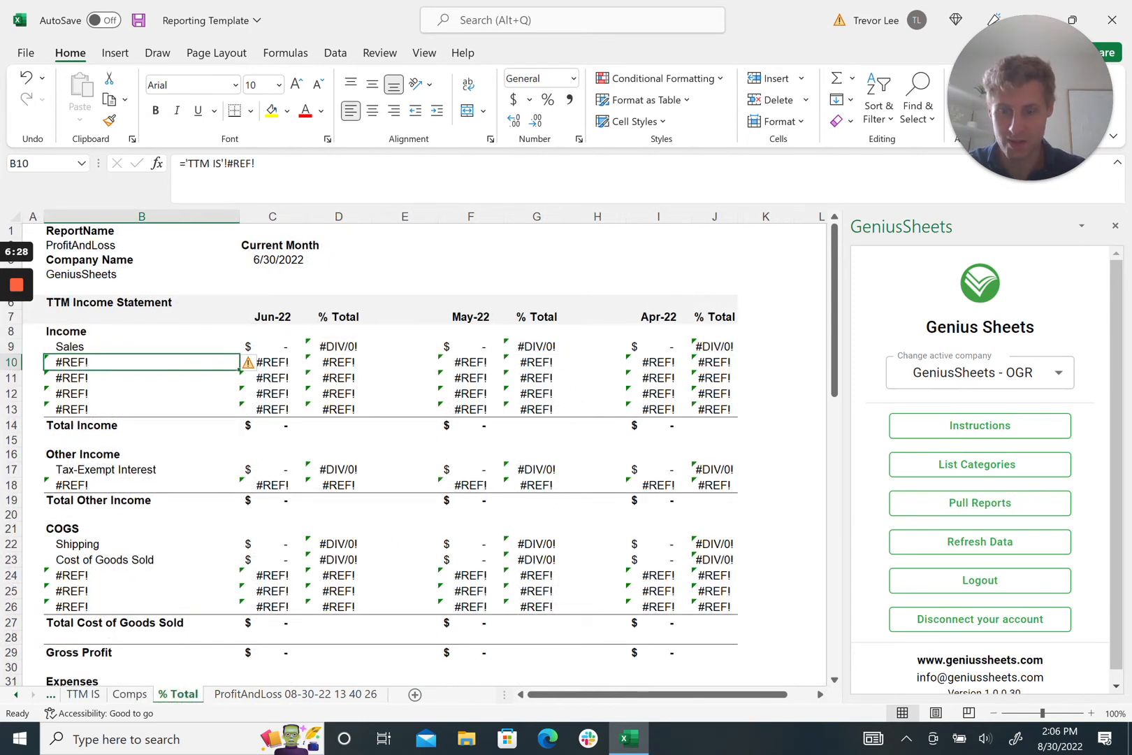
key("shift+Down")
key("shift+Down")
key("shift+Down")
key("alt+h")
key("d")
key("r")
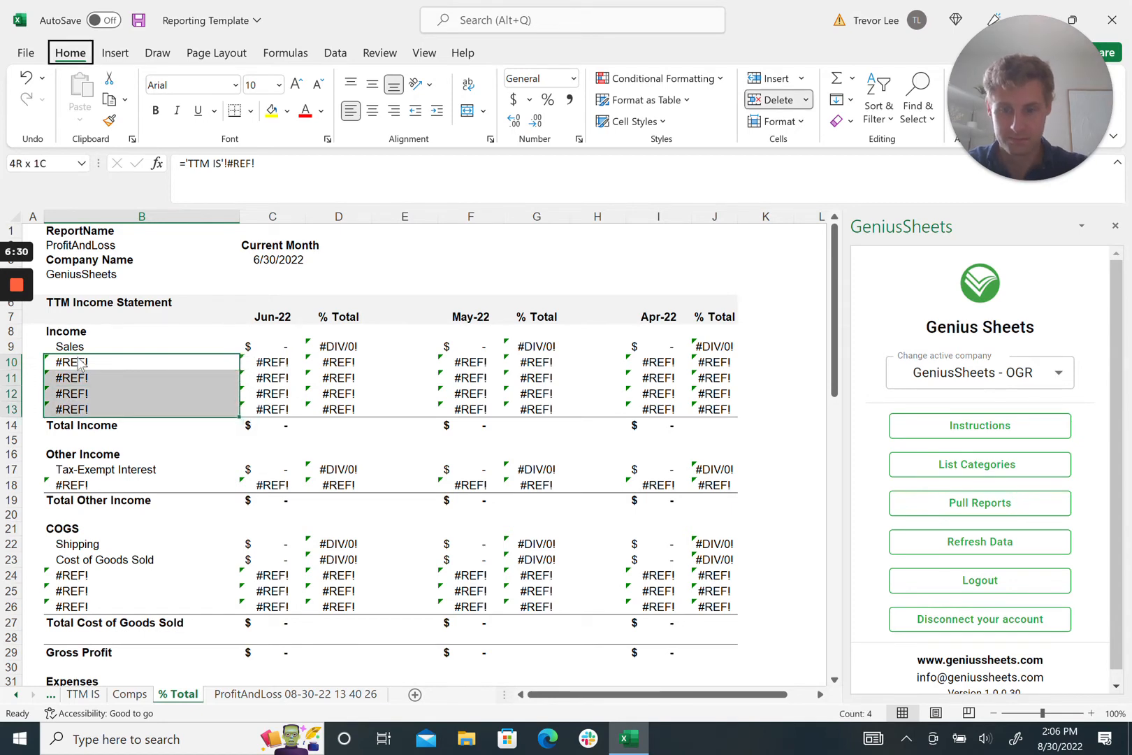
- Delete the #REF! row 14 below Tax-Exempt Interest in the Other Income section
key("Down")
key("Down")
key("Down")
key("Down")
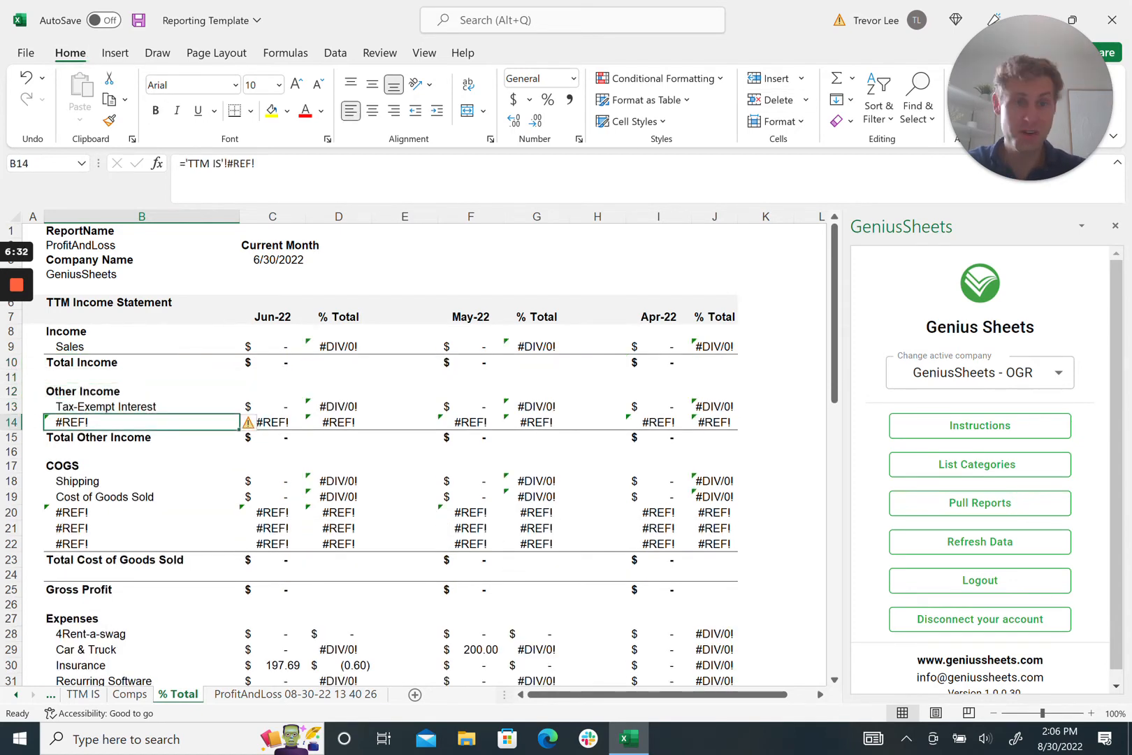
key("alt")
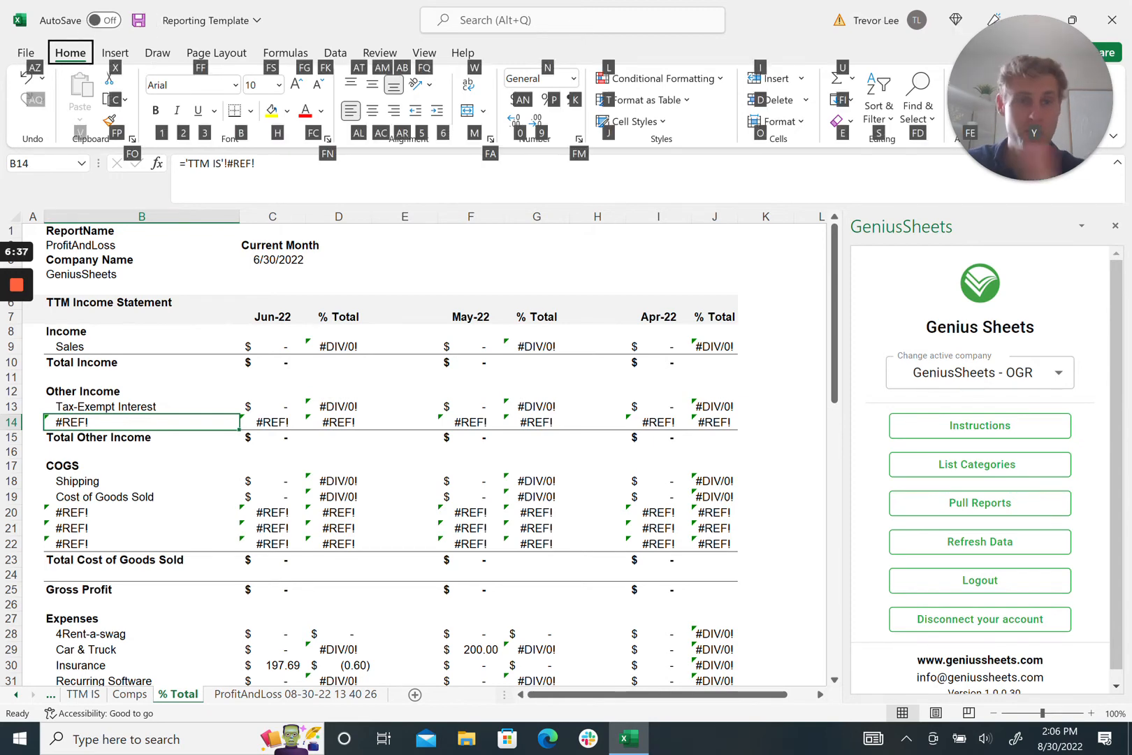
key("d")
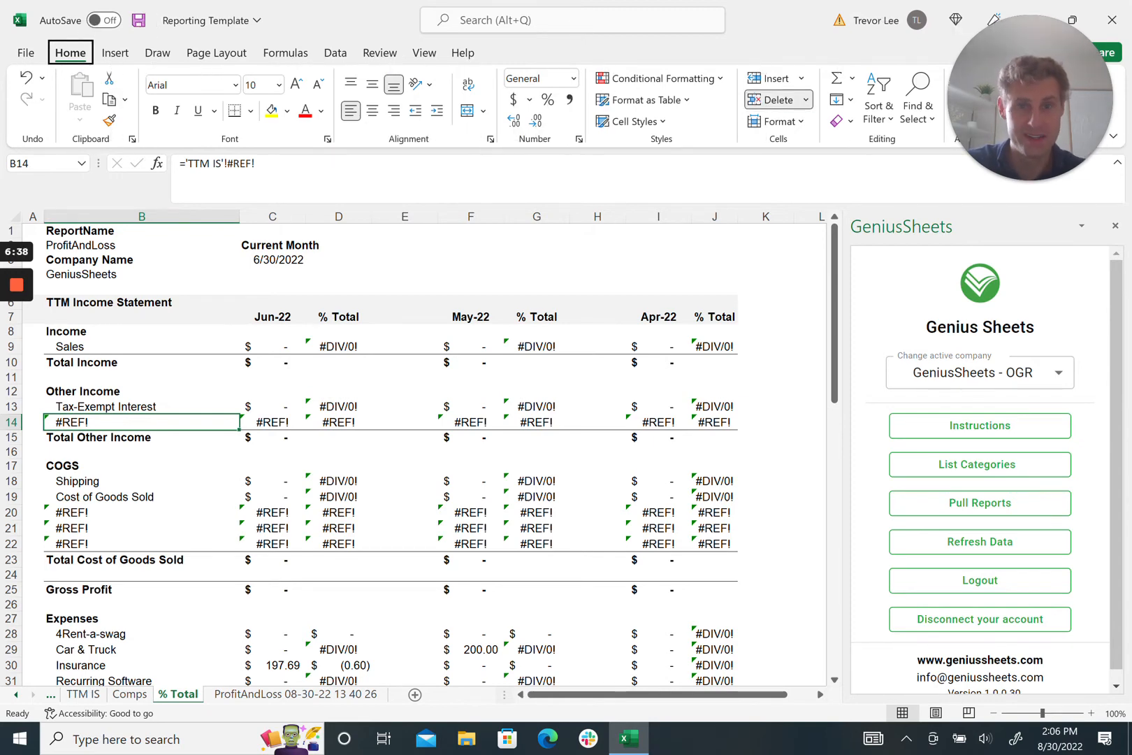
key("r")
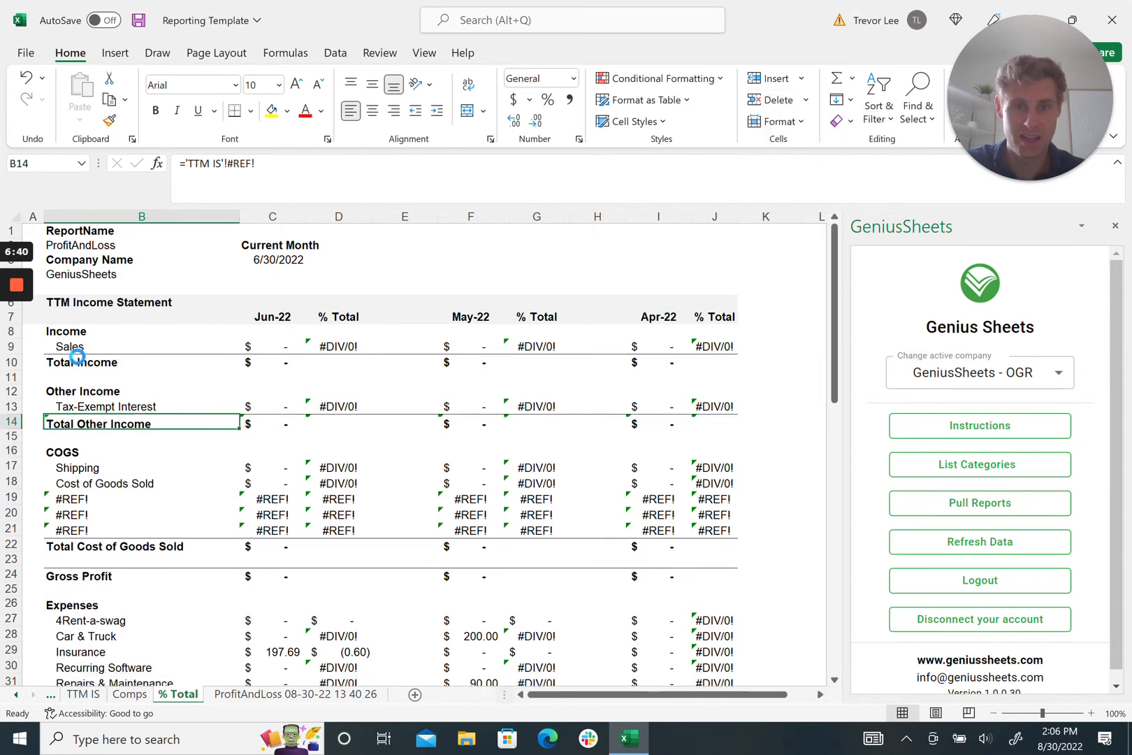
- Delete the three #REF! rows 19 to 21 below Cost of Goods Sold in the COGS section
key("Down")
key("Down")
key("Down")
key("Down")
key("Down")
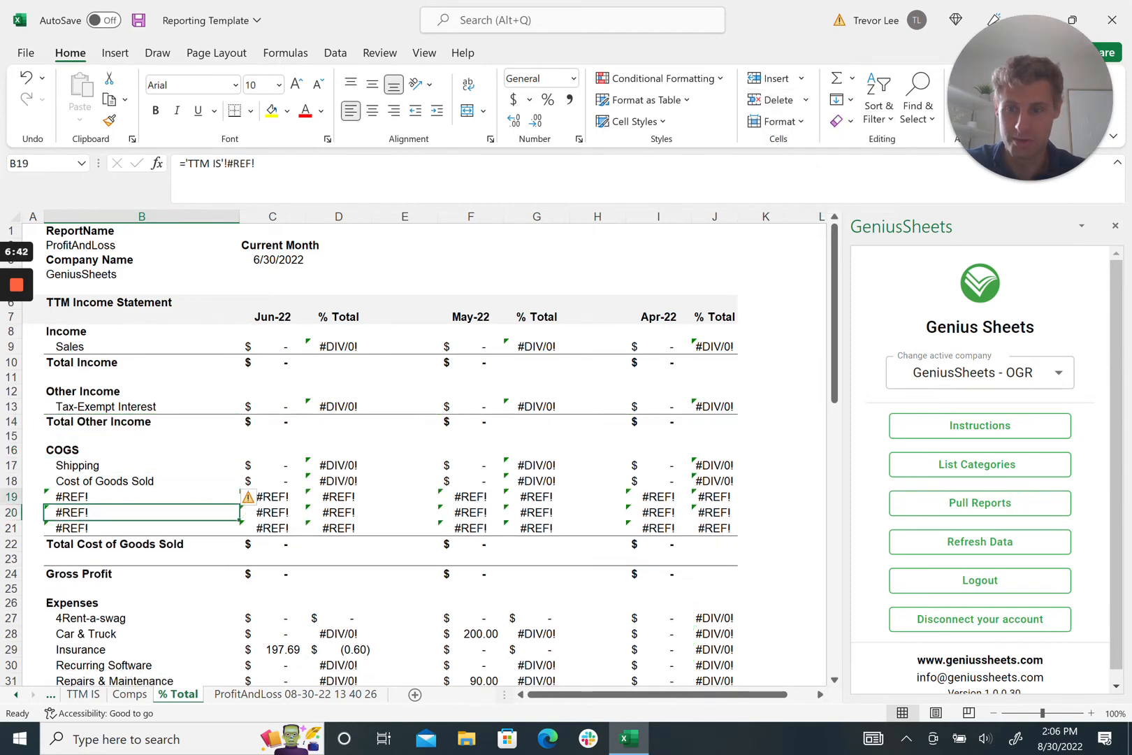
key("shift+Down")
key("shift+Down")
key("alt")
key("h")
key("d")
key("r")
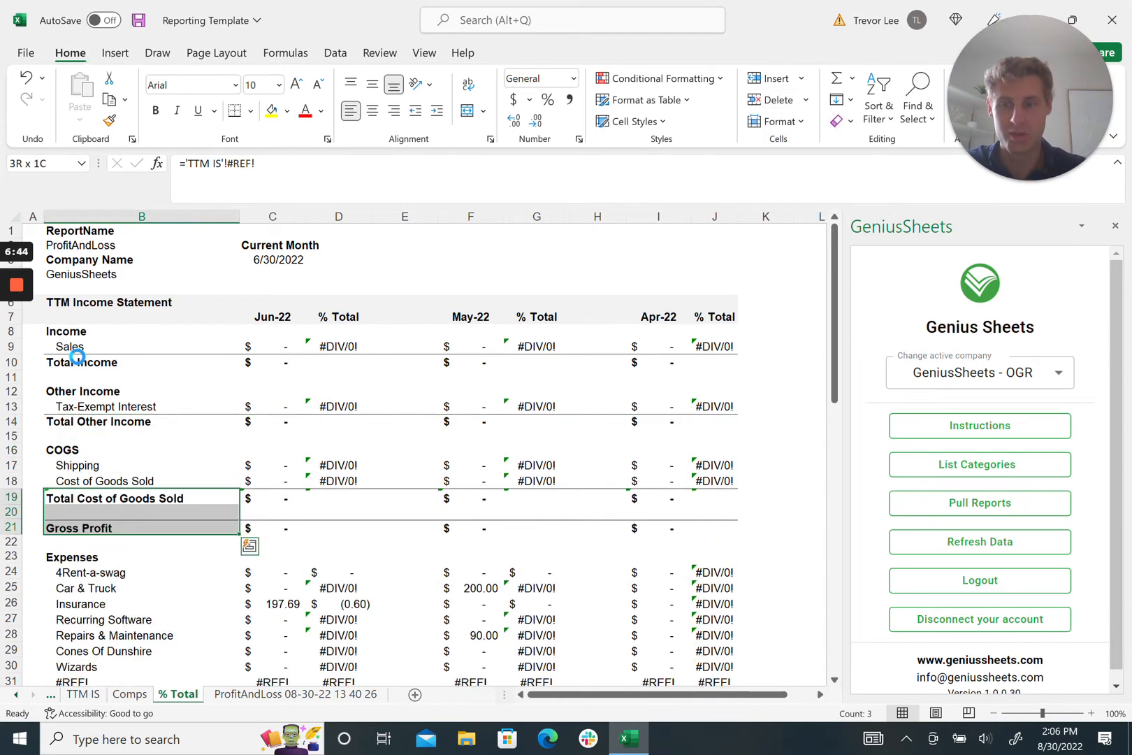
- Delete the #REF! rows 44 to 55 between Promotional Meals and Total Expenses on the % Total sheet
key("Down")
key("Down")
key("Down")
key("Down")
key("Down")
key("Down")
key("Down")
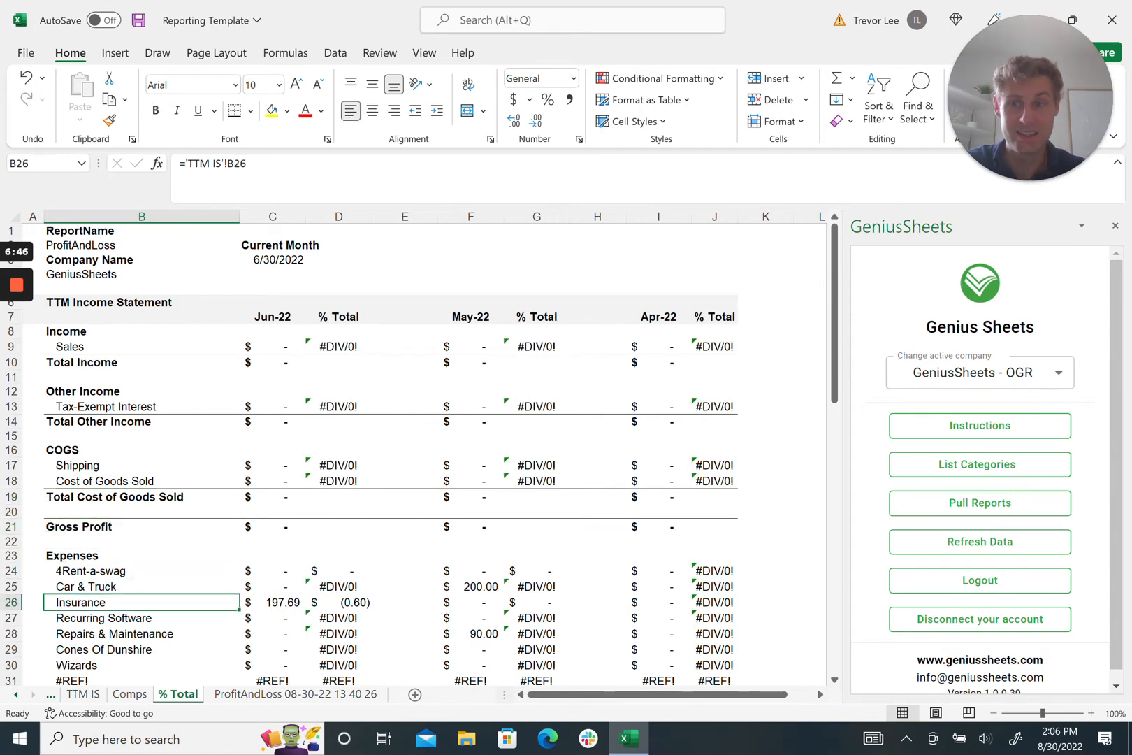
key("ctrl+Down")
key("Up")
key("shift+Up")
key("shift+Up")
key("shift+Up")
key("shift+Up")
key("shift+Up")
key("shift+Up")
key("shift+Up")
key("shift+Up")
key("shift+Up")
key("shift+Up")
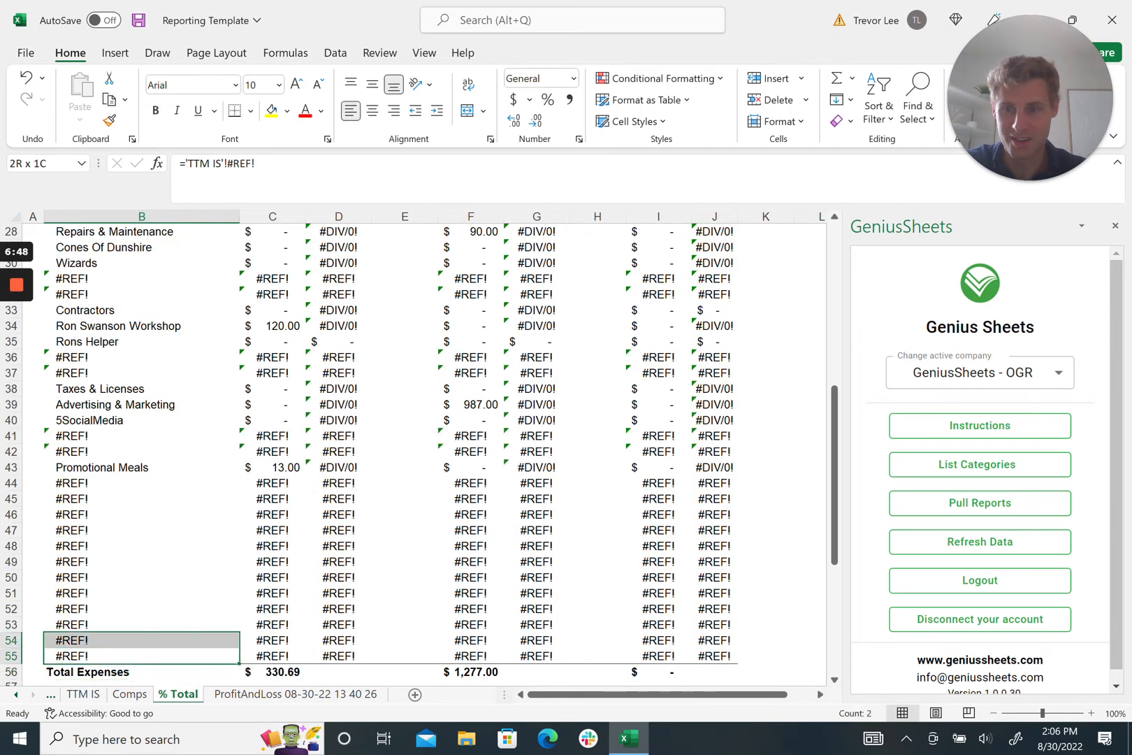
key("alt+h")
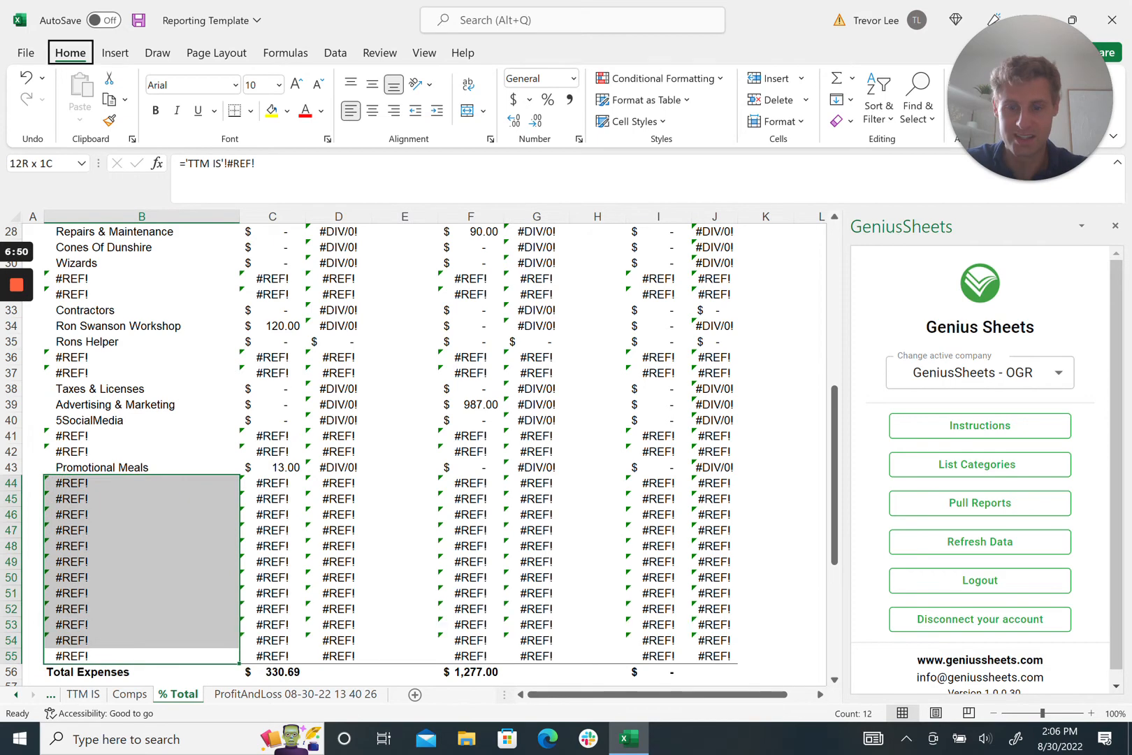
key("d")
key("r")
- Delete the two #REF! rows 41 and 42 below 5SocialMedia in the Expenses section
left_click(78, 604)
key("Up")
key("Up")
key("Up")
key("Up")
key("Up")
key("Up")
key("Up")
key("Up")
key("Up")
key("Up")
key("Up")
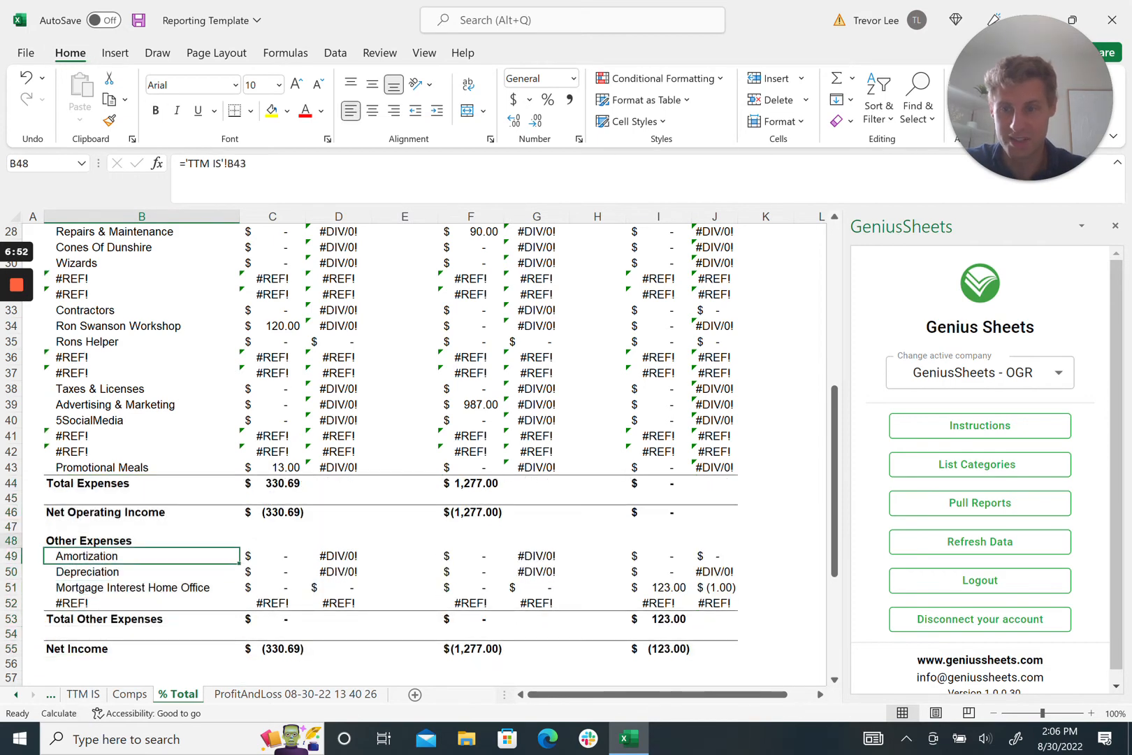
key("shift+Up")
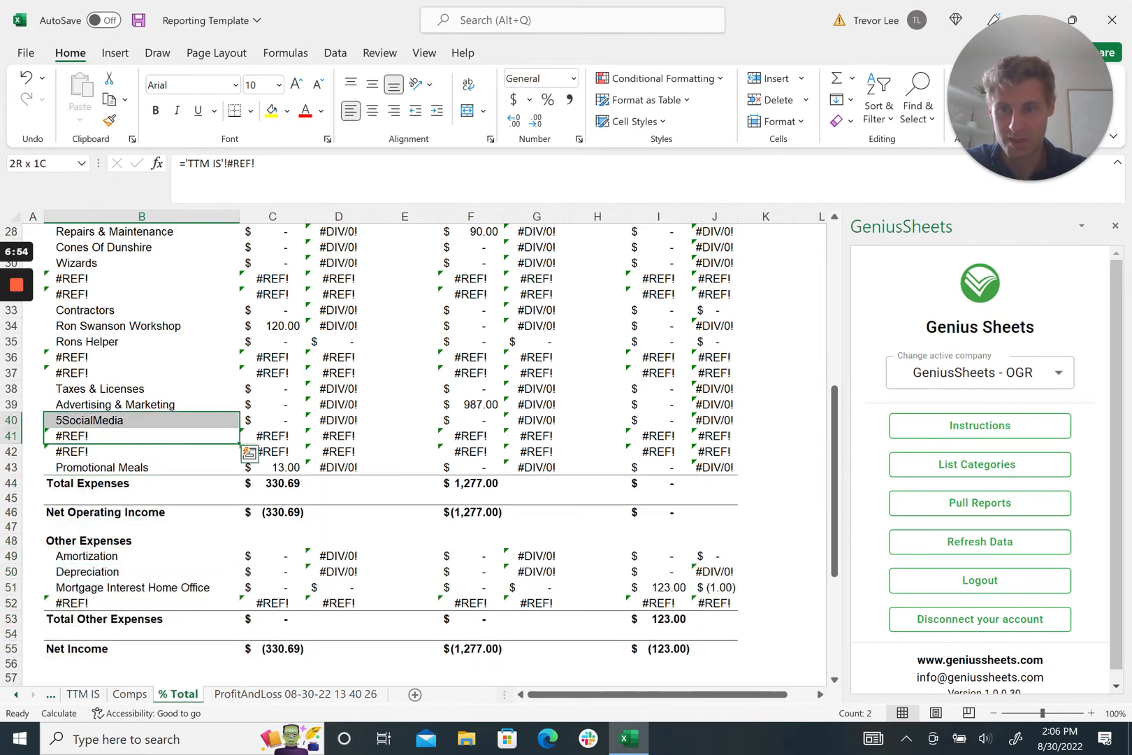
key("Down")
key("shift+Up")
key("alt")
key("h")
key("d")
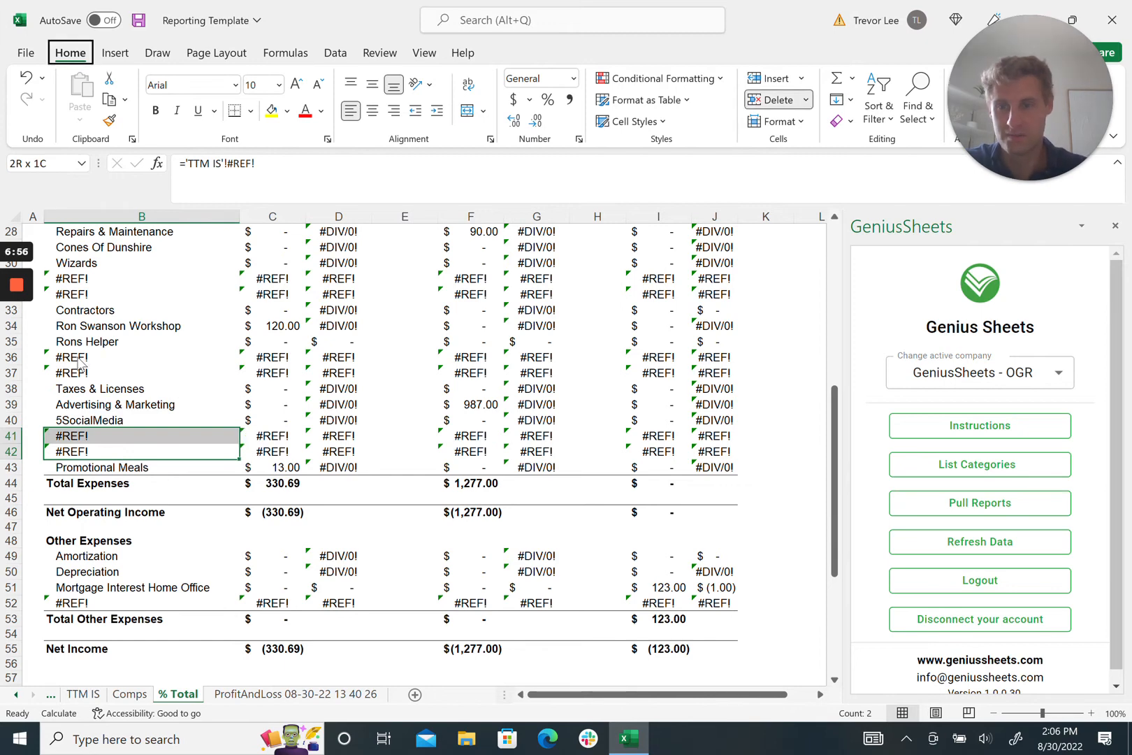
key("r")
- Delete the two #REF! rows 36 and 37 below Rons Helper in the Expenses section
left_click(82, 367)
left_click_drag(83, 367, 76, 357)
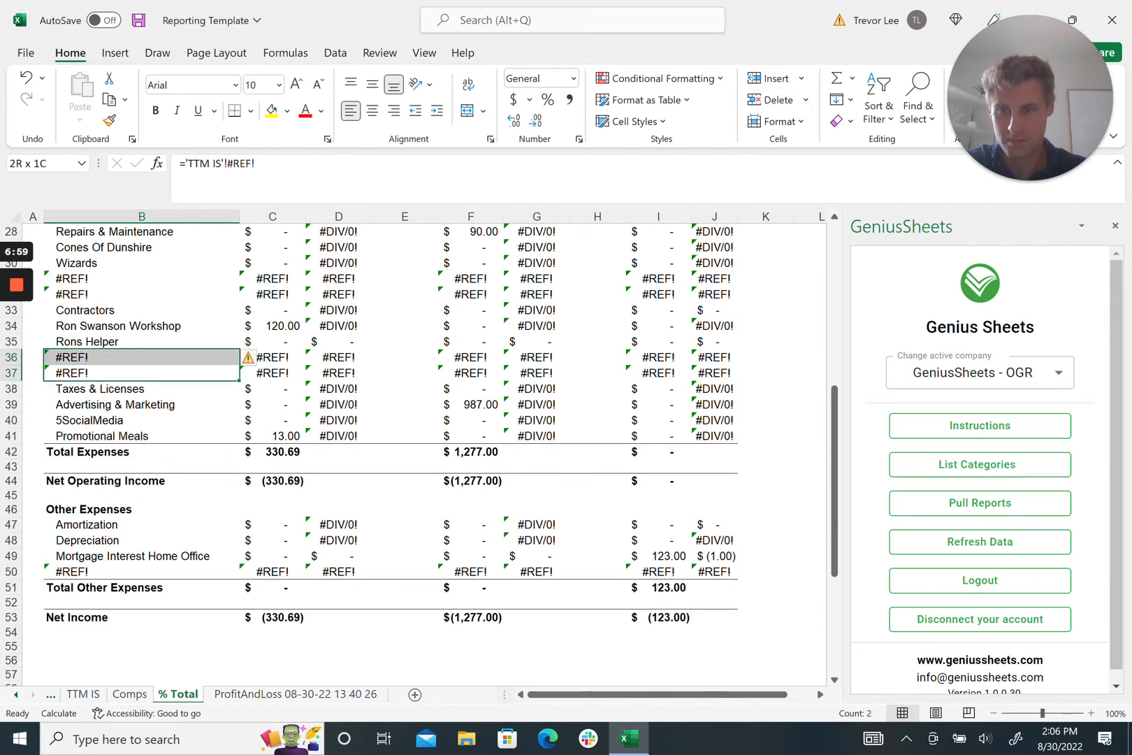
key("alt")
key("h")
key("d")
key("r")
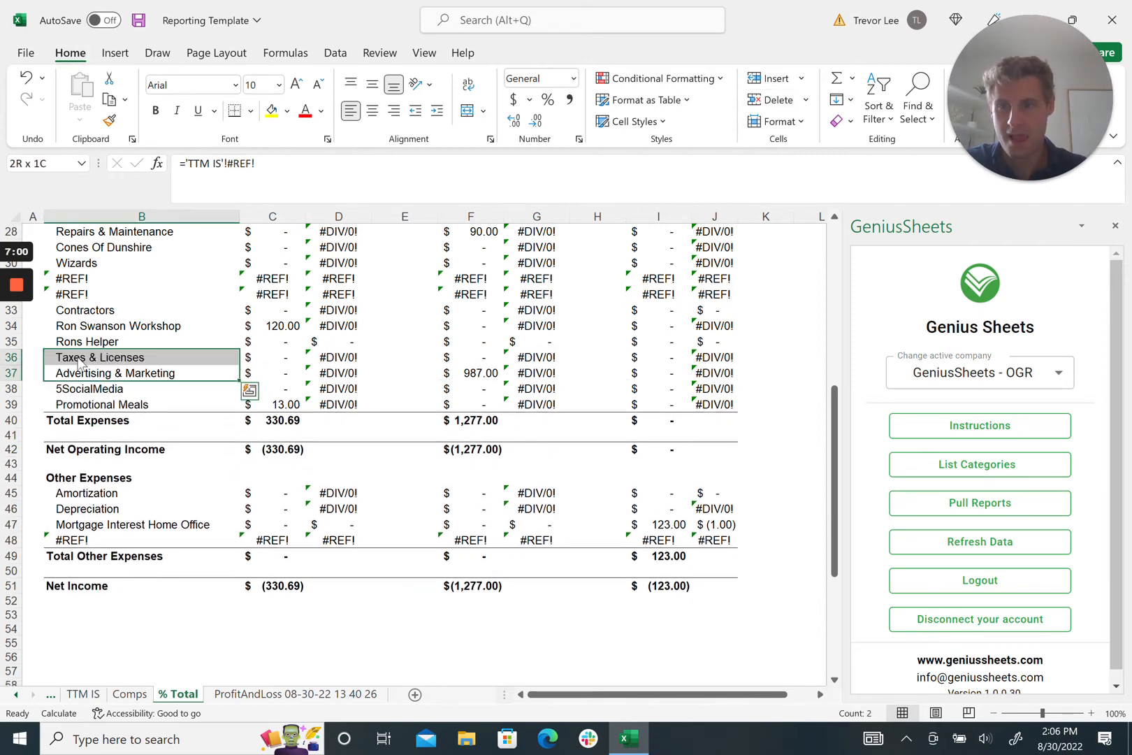
- Delete the two #REF! rows 31 and 32 below Wizards on the % Total sheet
key("Up")
key("Up")
key("Up")
key("Up")
key("Up")
key("Up")
key("Up")
key("Down")
key("Down")
key("shift+Up")
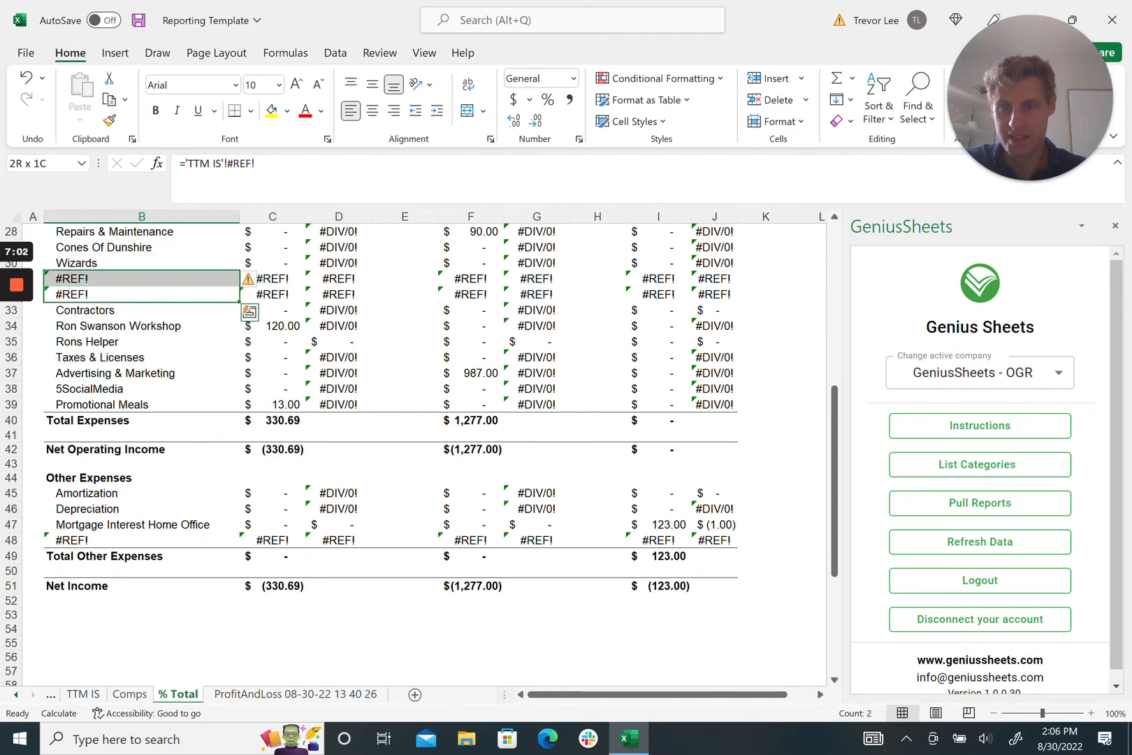
key("alt")
key("h")
key("d")
key("r")
- Delete the #REF! row 46 below Mortgage Interest Home Office on the % Total sheet
key("Down")
key("Down")
key("Down")
key("Down")
key("Down")
key("Down")
key("Down")
key("Down")
key("Down")
key("Down")
key("Down")
key("Down")
key("Down")
key("Down")
key("Down")
key("Down")
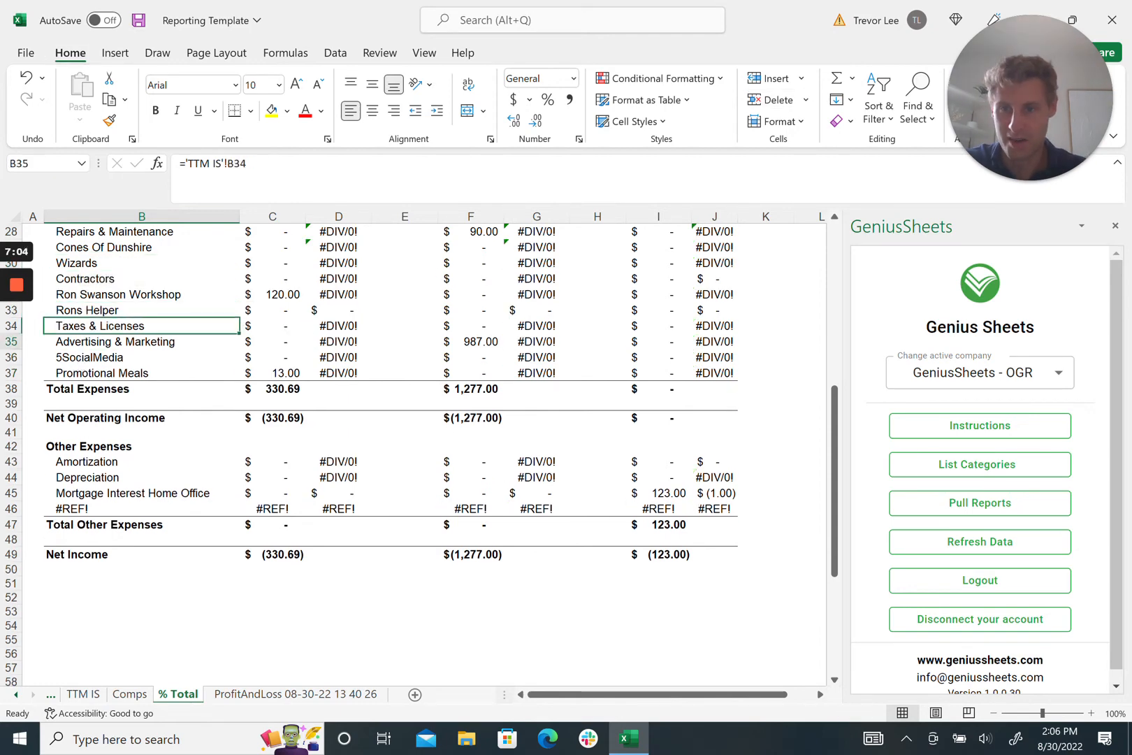
key("Up")
key("Up")
key("alt")
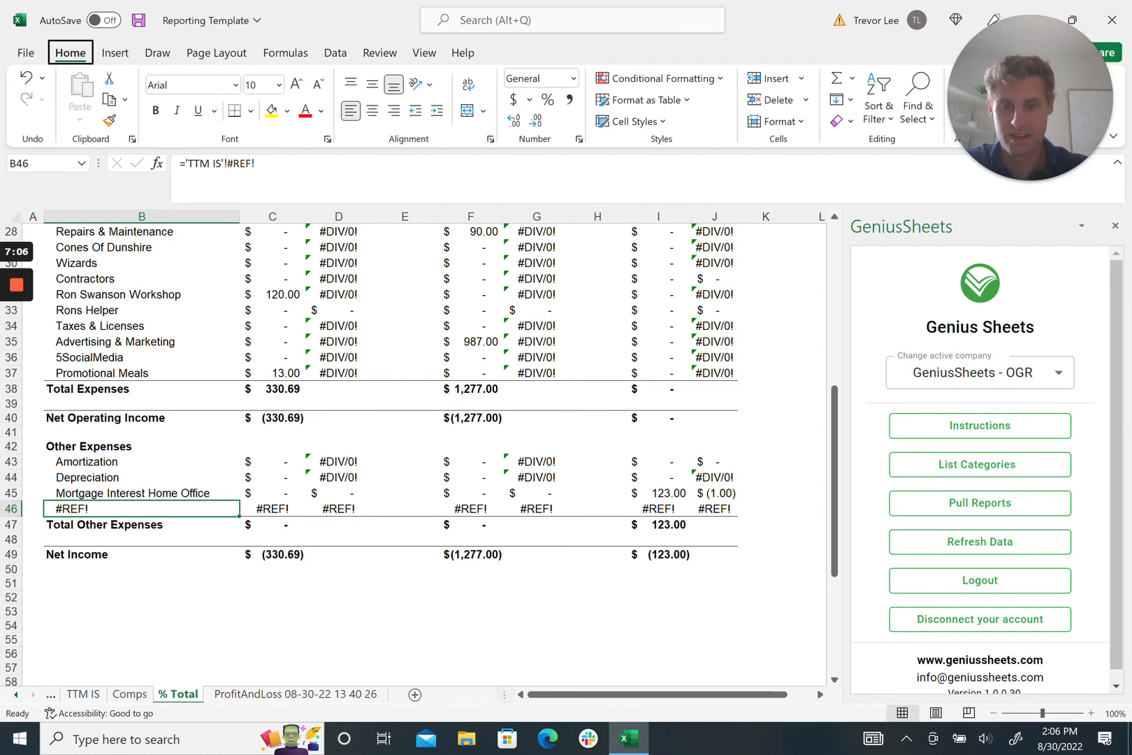
key("h")
key("d")
key("r")
- Review the % Total sheet from the Other Expenses section back up to the Income section for leftover #REF! rows
key("Up")
key("Up")
key("Up")
key("Up")
key("Up")
key("Up")
key("ctrl+Up")
key("ctrl+Up")
key("ctrl+Up")
key("ctrl+Up")
key("ctrl+Up")
key("ctrl+Up")
key("ctrl+Up")
key("ctrl+Up")
key("ctrl+Up")
key("ctrl+Up")
key("ctrl+Up")
key("ctrl+Up")
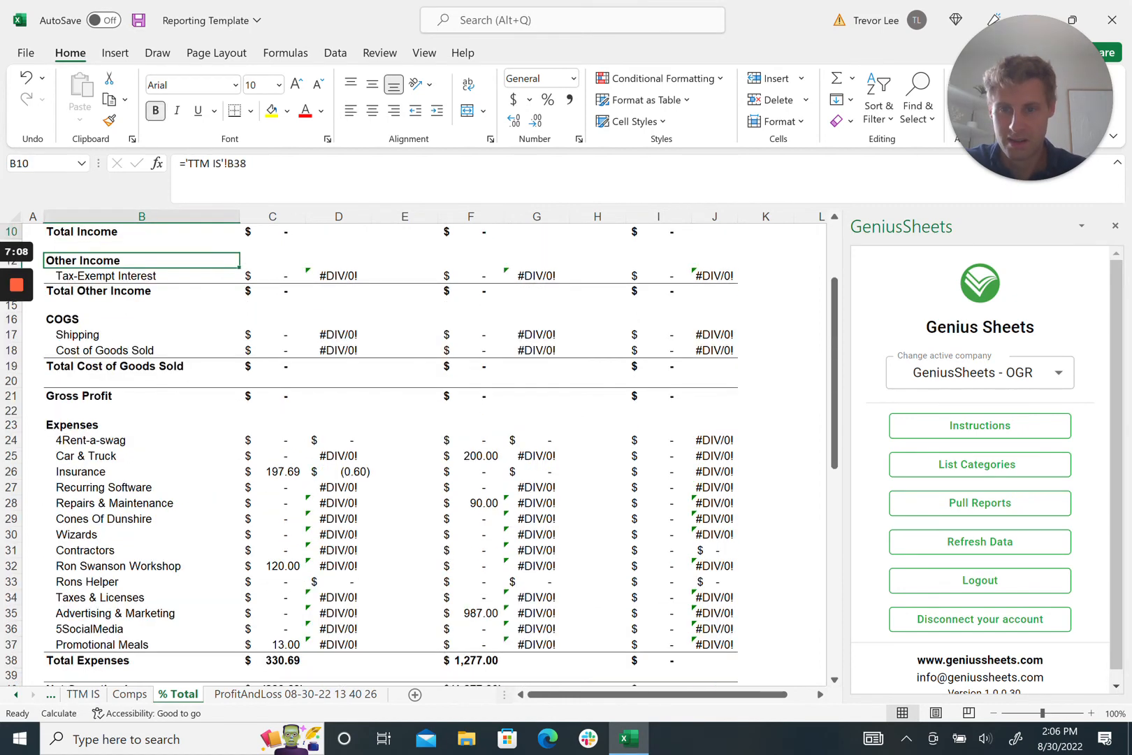
key("Left")
key("Down")
key("Down")
key("Down")
key("Right")
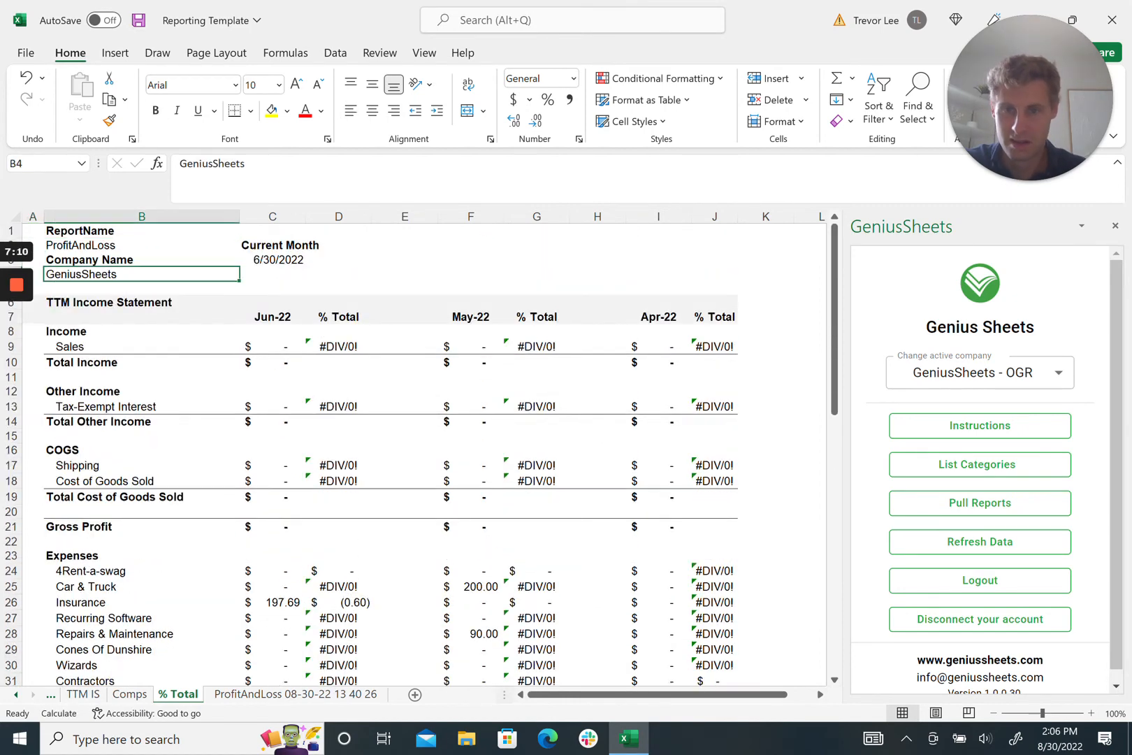
key("Right")
key("Left")
key("Down")
key("Left")
key("Down")
key("Down")
key("Down")
key("Down")
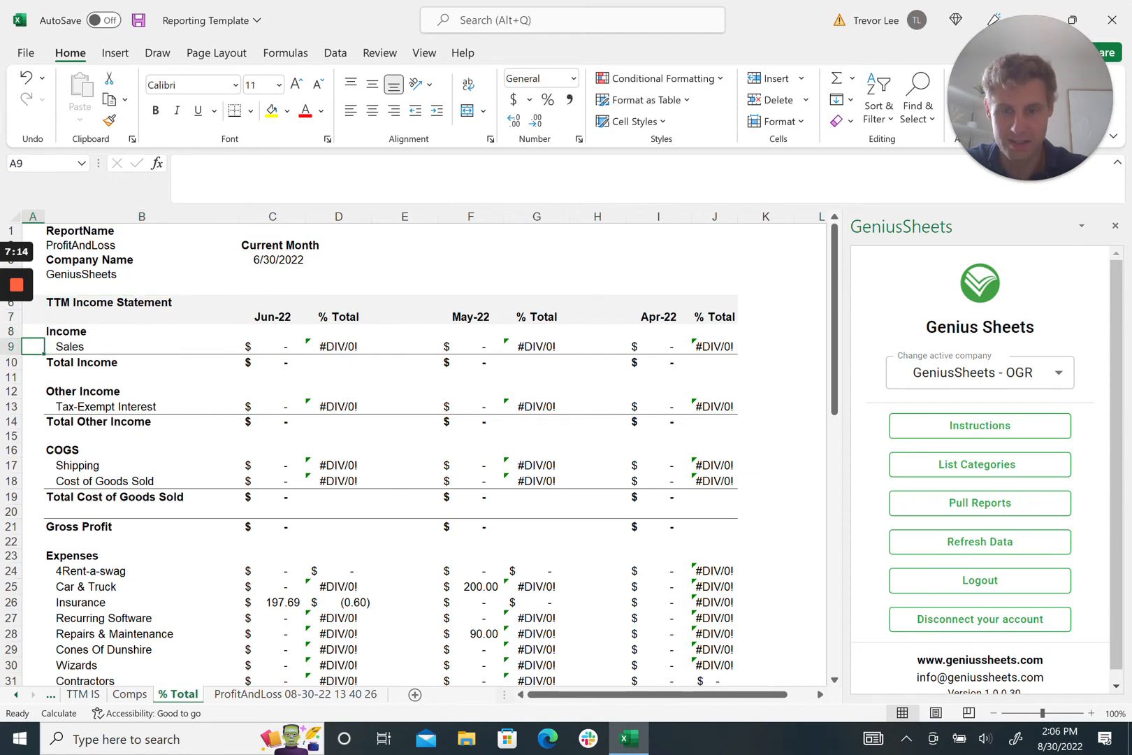
- Set the Current Month date on the TTM IS sheet to 7/30/2022 and check the recalculated month columns
key("ctrl+Page_Down")
key("ctrl+Page_Up")
key("ctrl+Page_Up")
key("ctrl+Page_Up")
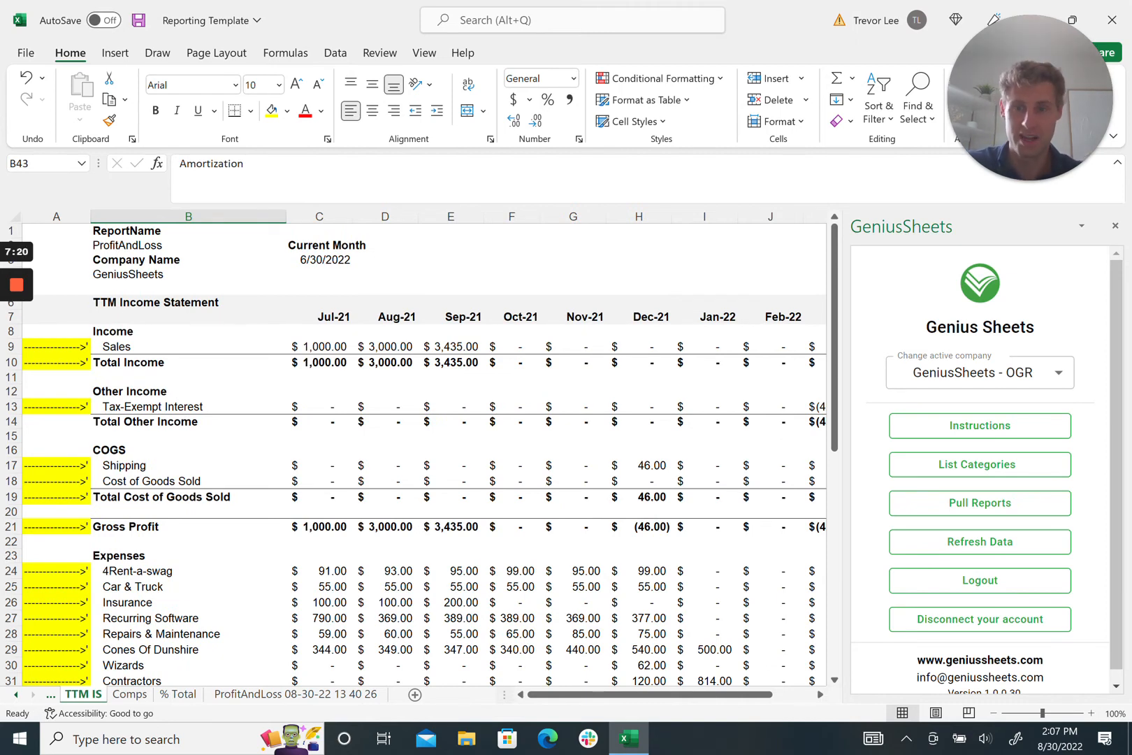
left_click(333, 257)
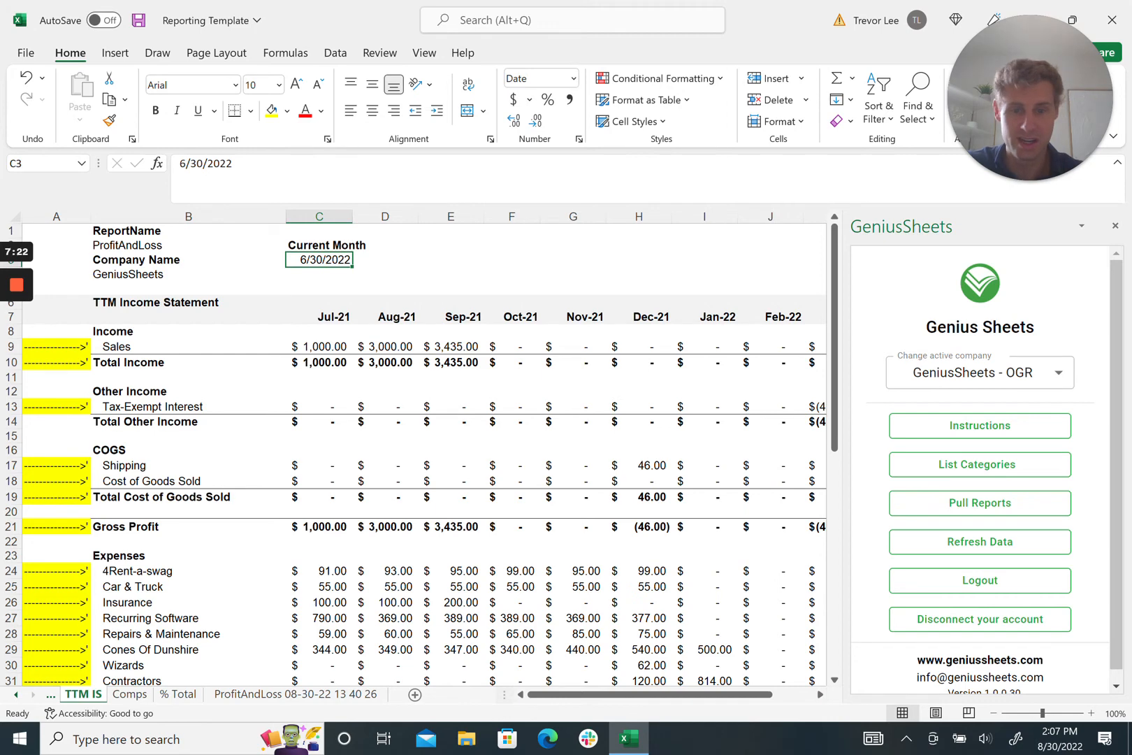
type("7/3")
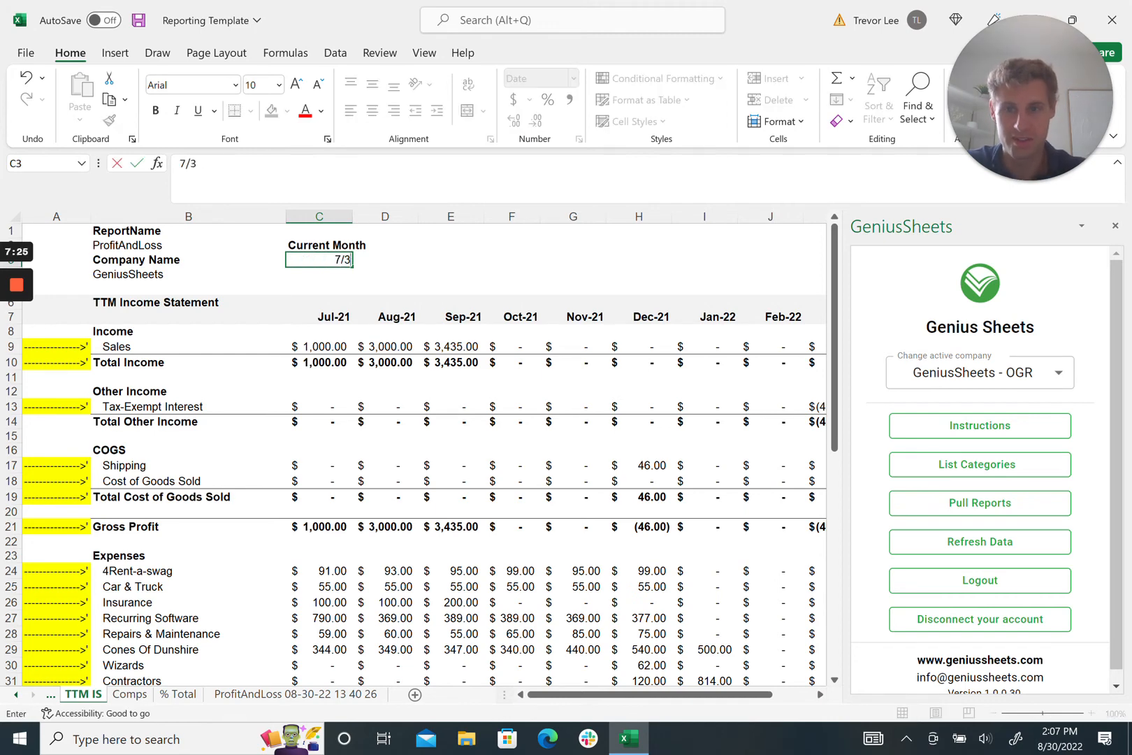
type("0/2022")
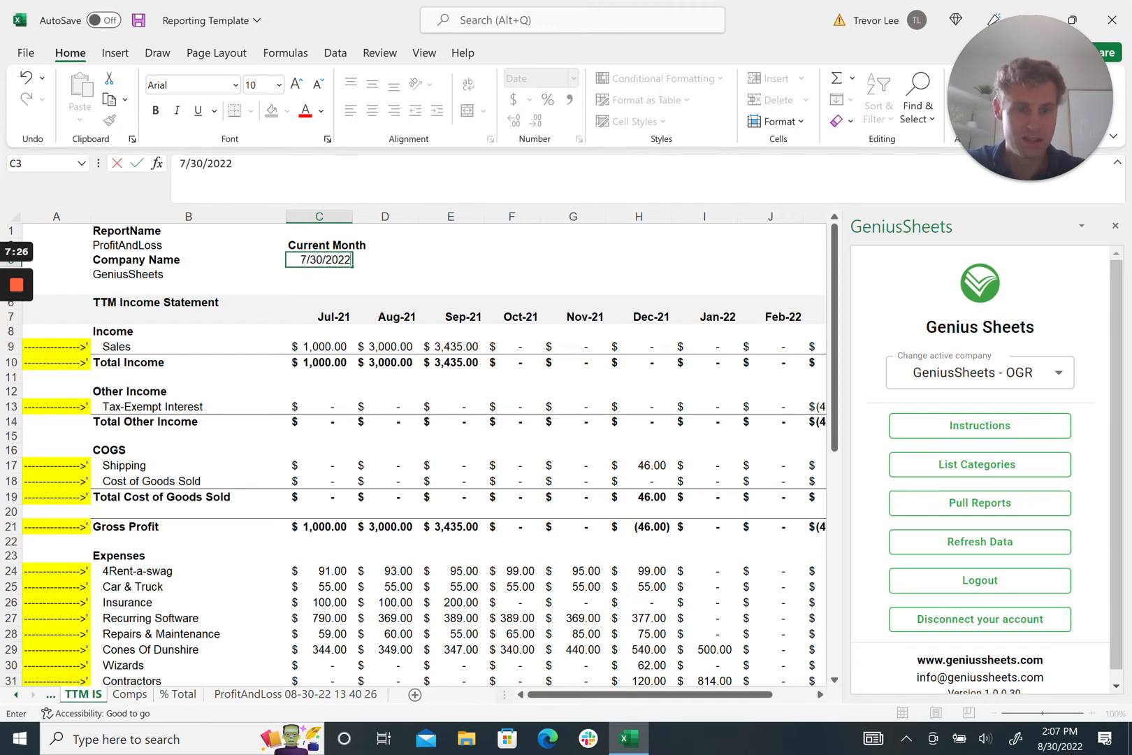
key("Return")
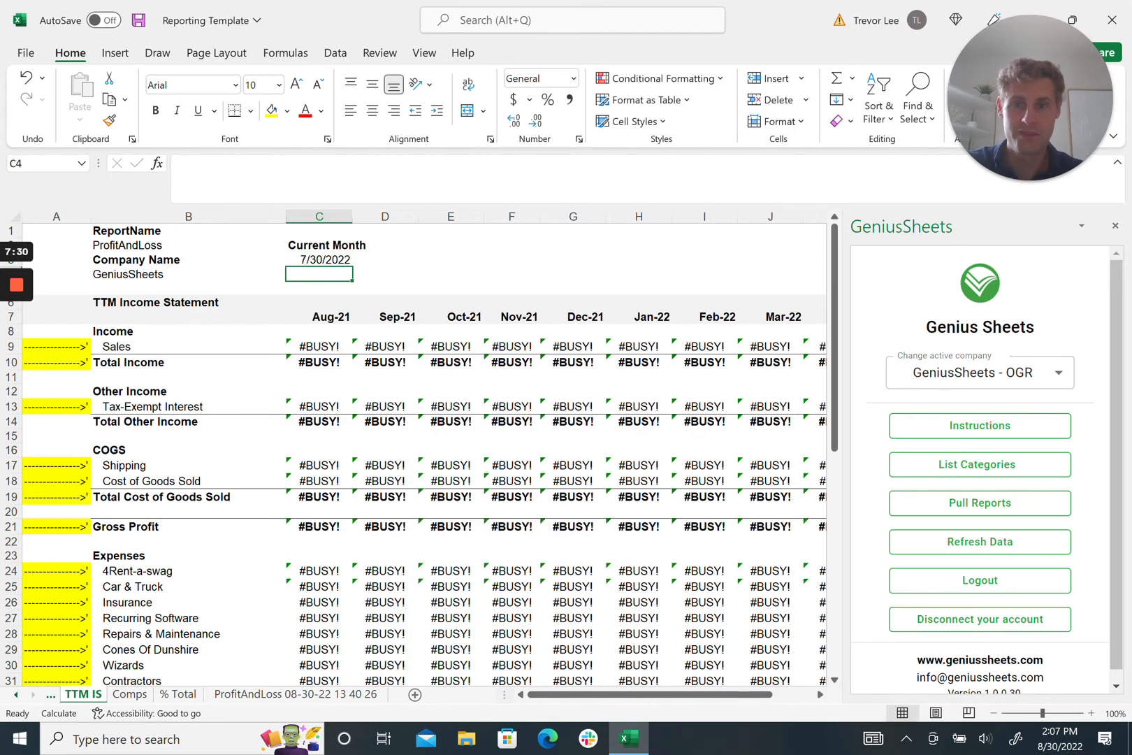
scroll(425, 455, "right", 4)
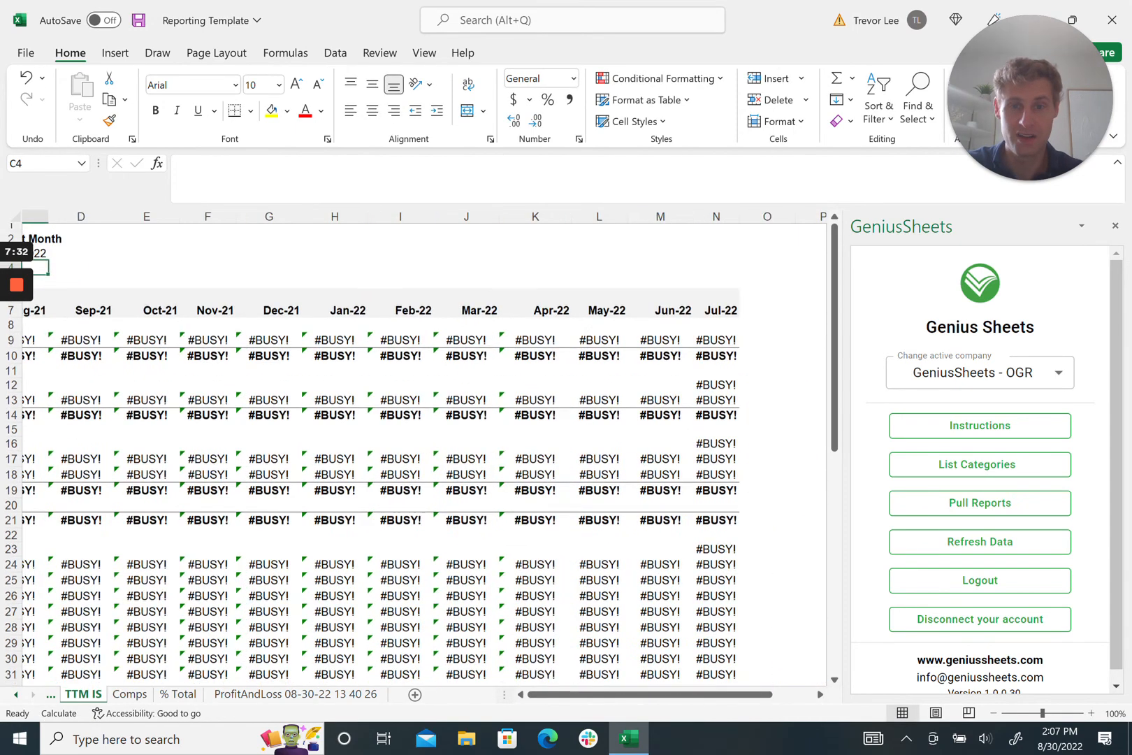
scroll(425, 454, "left", 4)
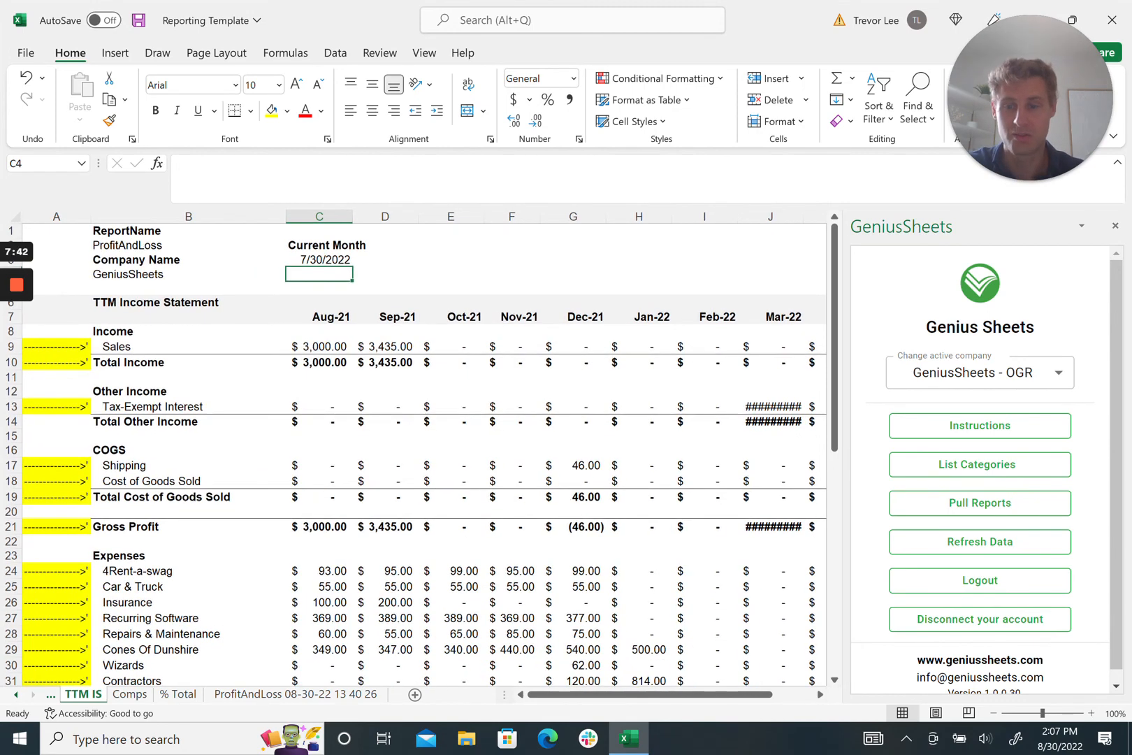
- Check the Current Month cell on the Comps and % Total sheets for its link to TTM IS, and return to the TTM IS sheet
left_click(129, 694)
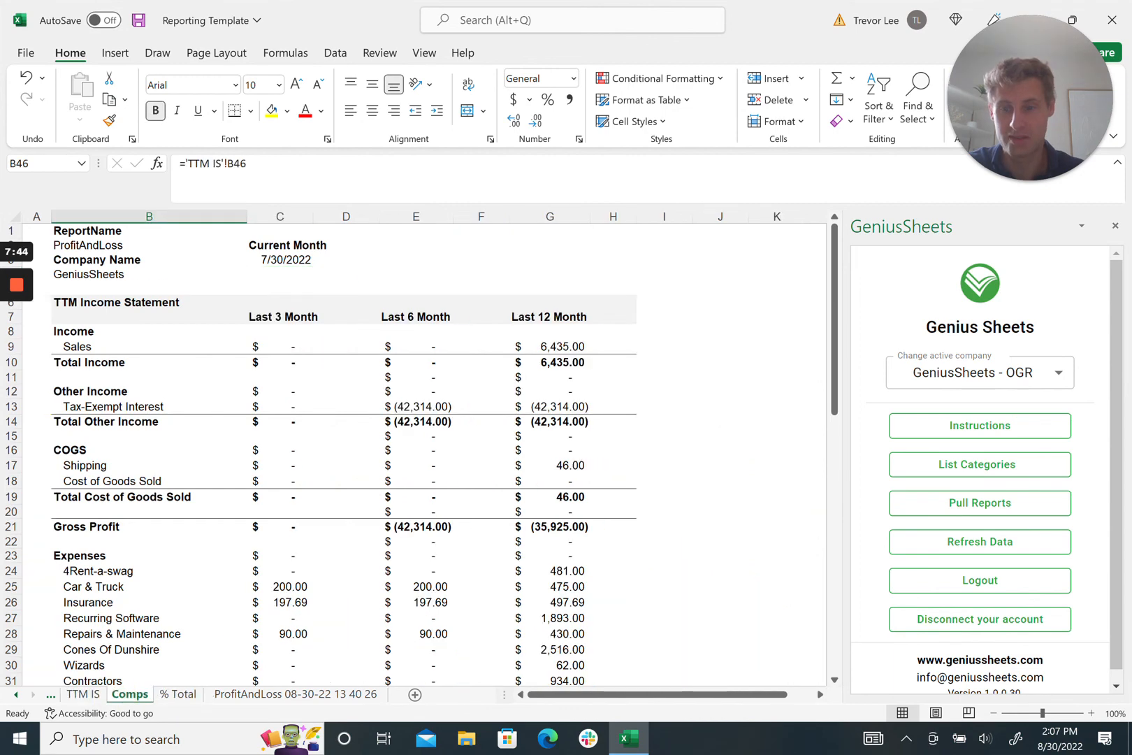
left_click(271, 257)
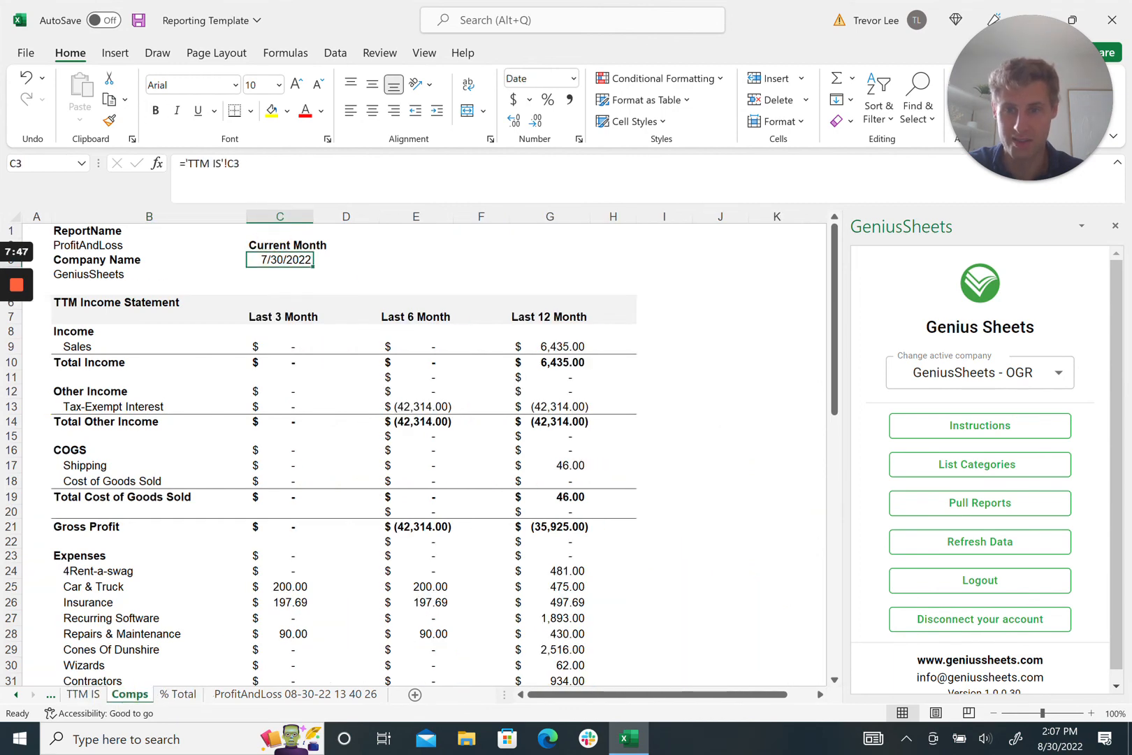
left_click(184, 694)
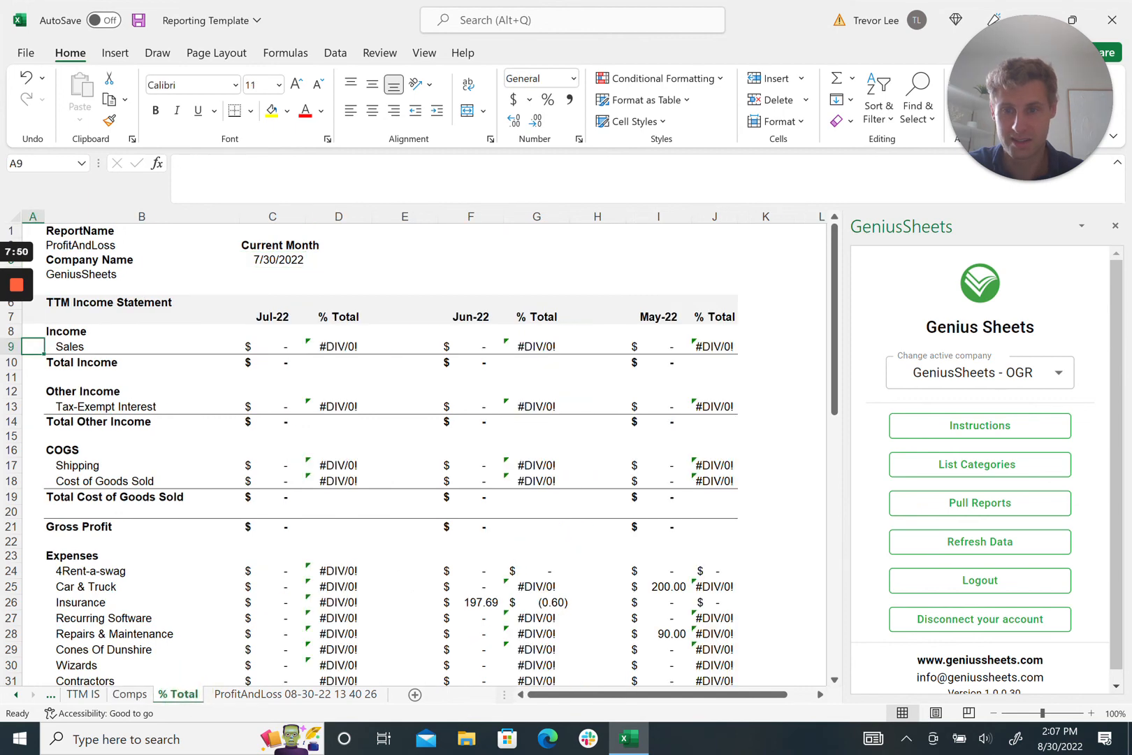
left_click(272, 260)
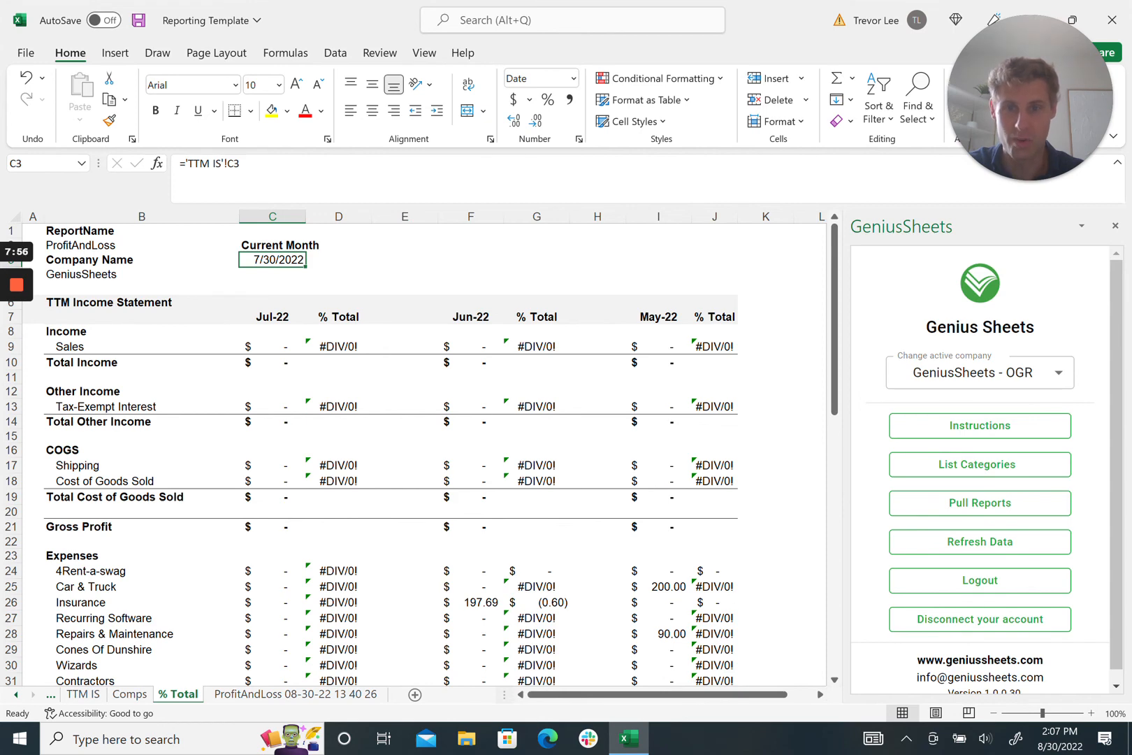
left_click(82, 694)
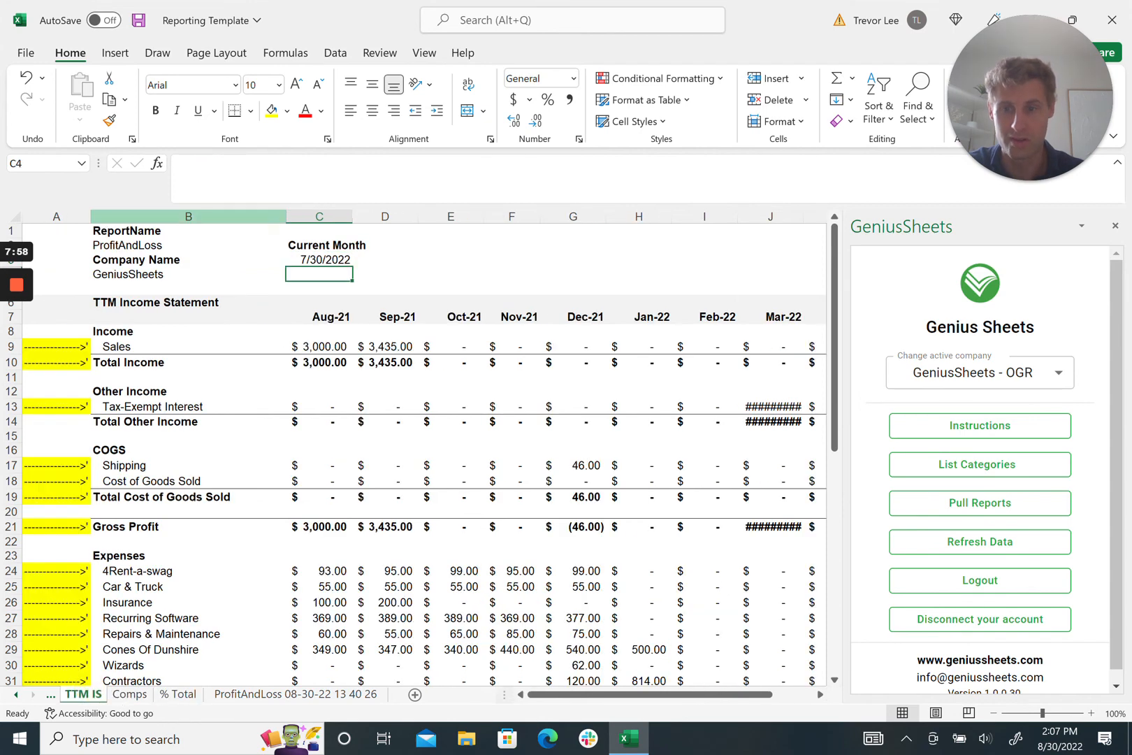